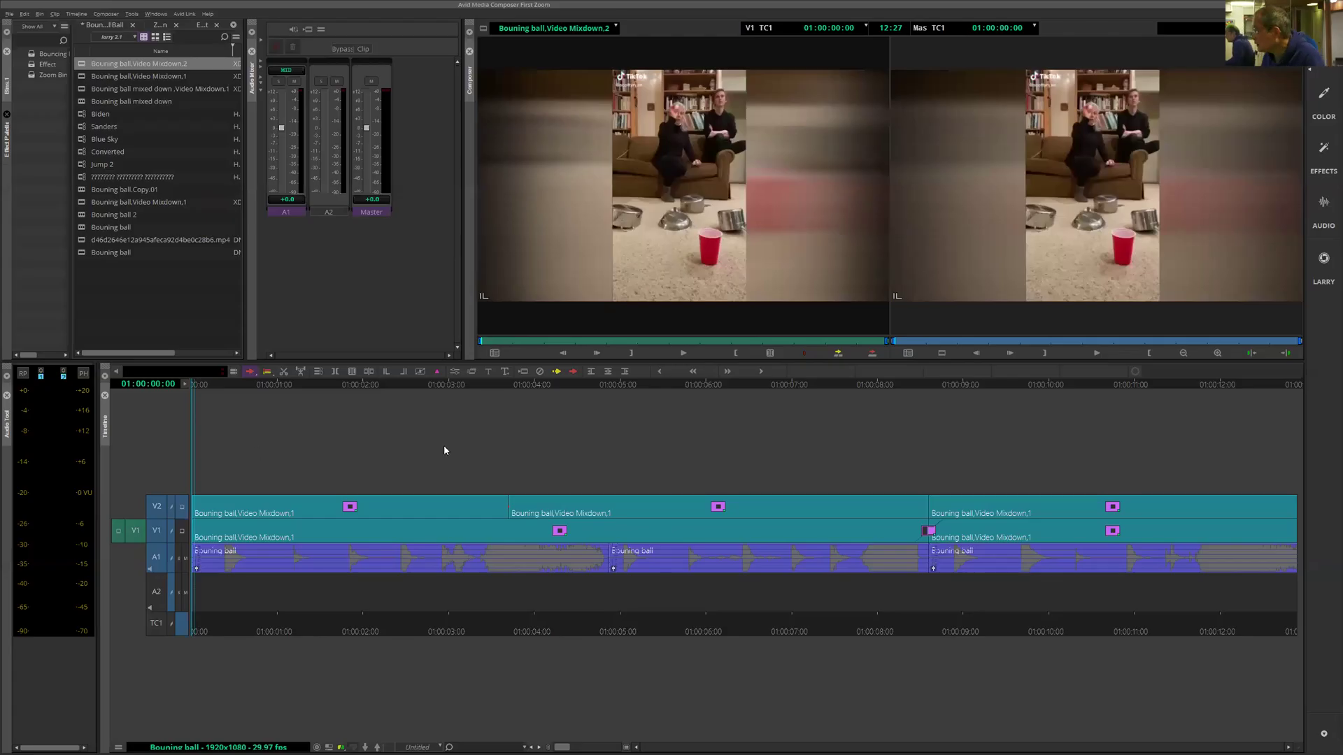
Step: Scrub and play the sequence, showing the sharp clip without its blurred background
click(707, 389)
drag(651, 394, 129, 425)
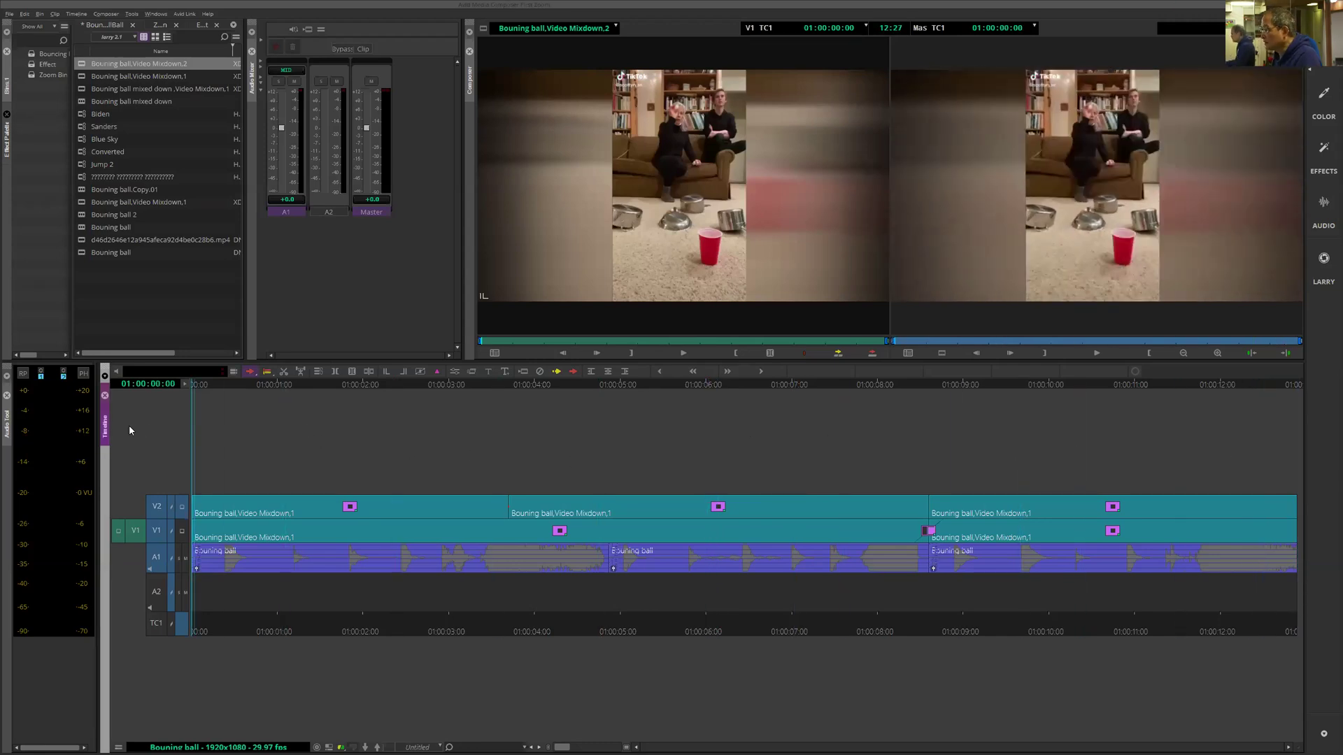
click(203, 391)
drag(217, 390, 112, 410)
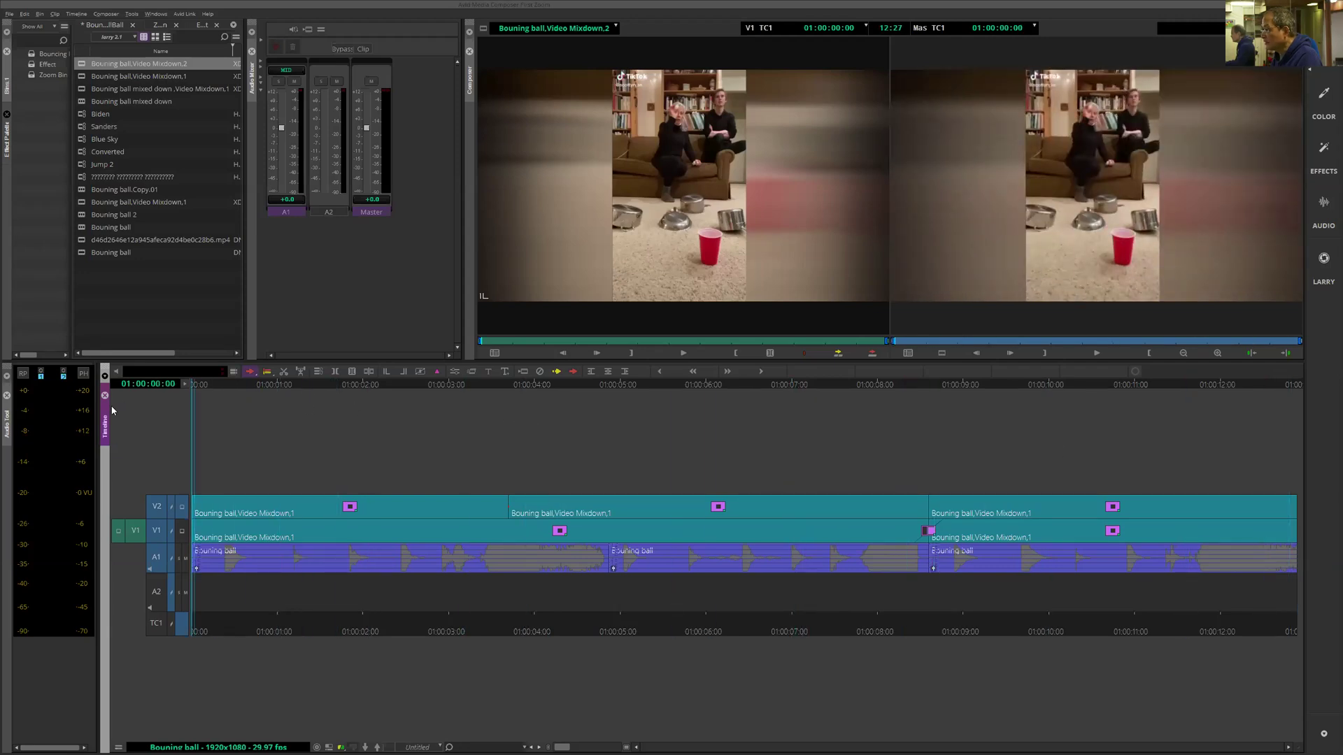
click(182, 509)
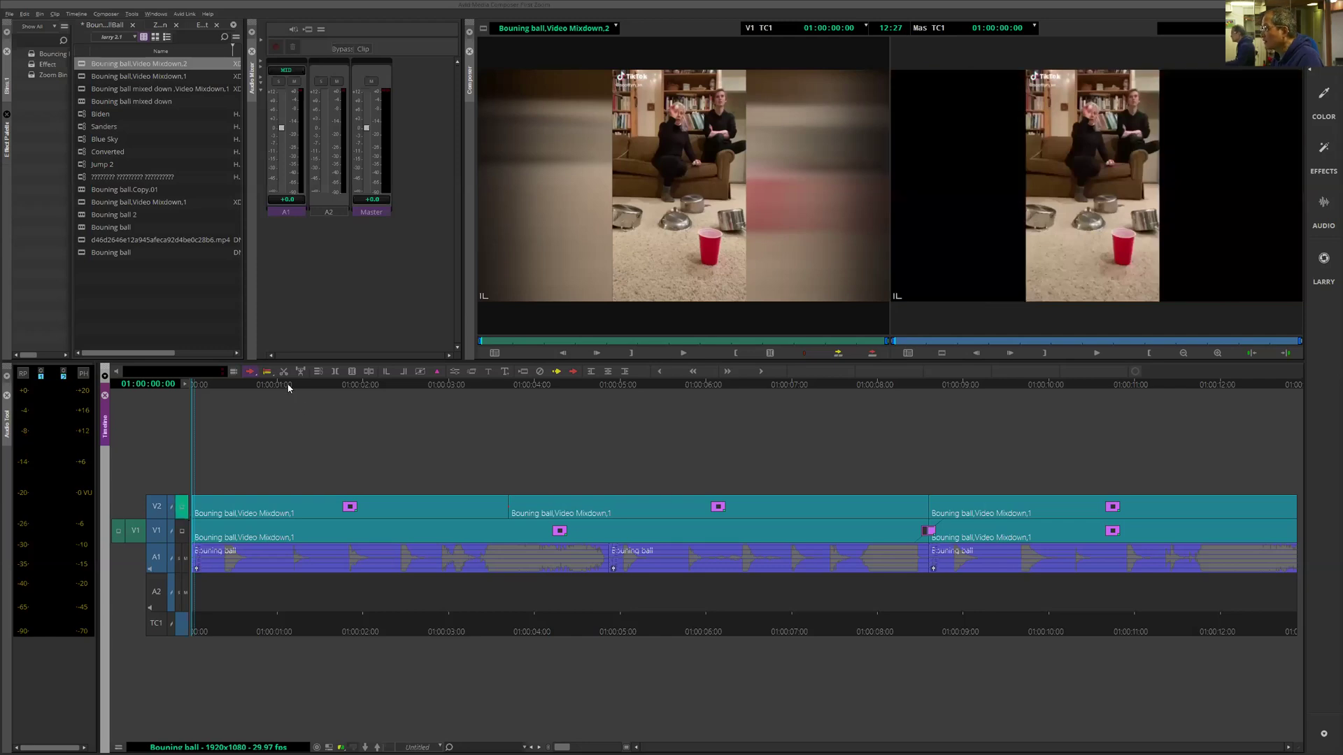
drag(288, 388, 738, 392)
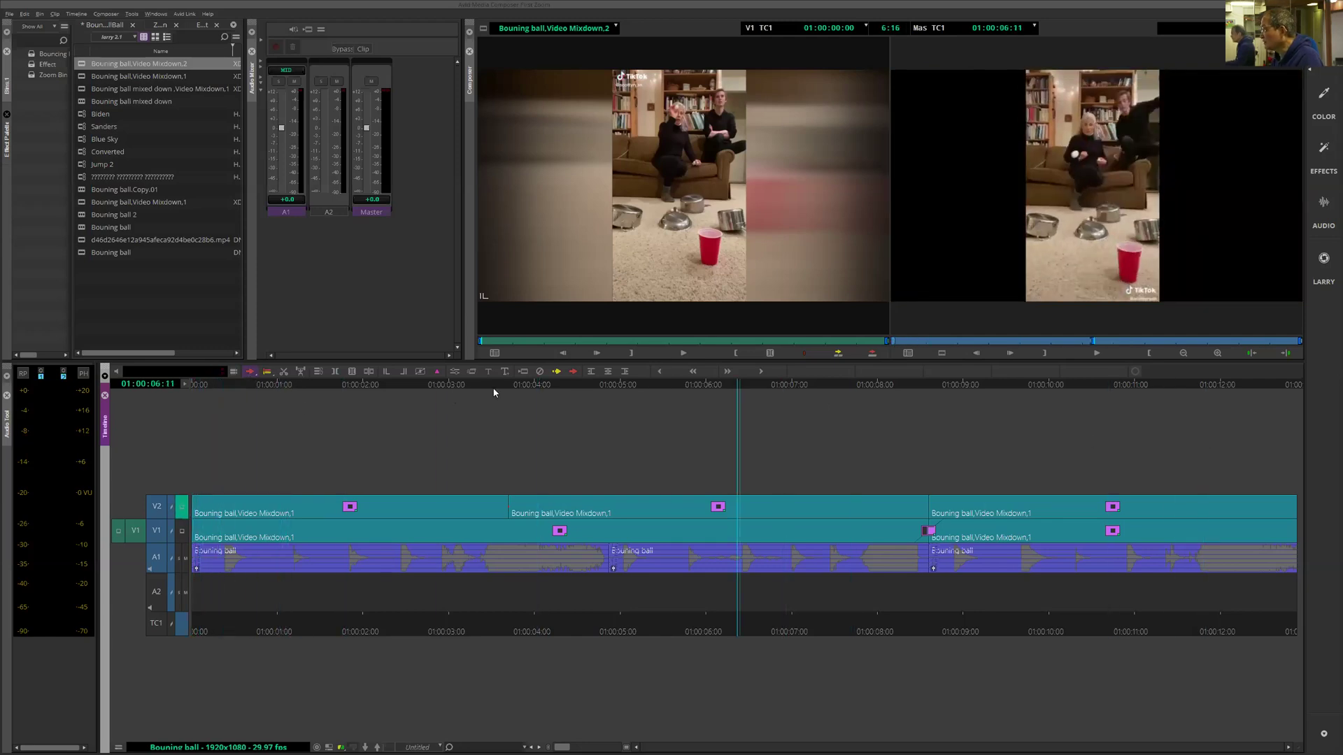
drag(493, 393, 171, 382)
key(space)
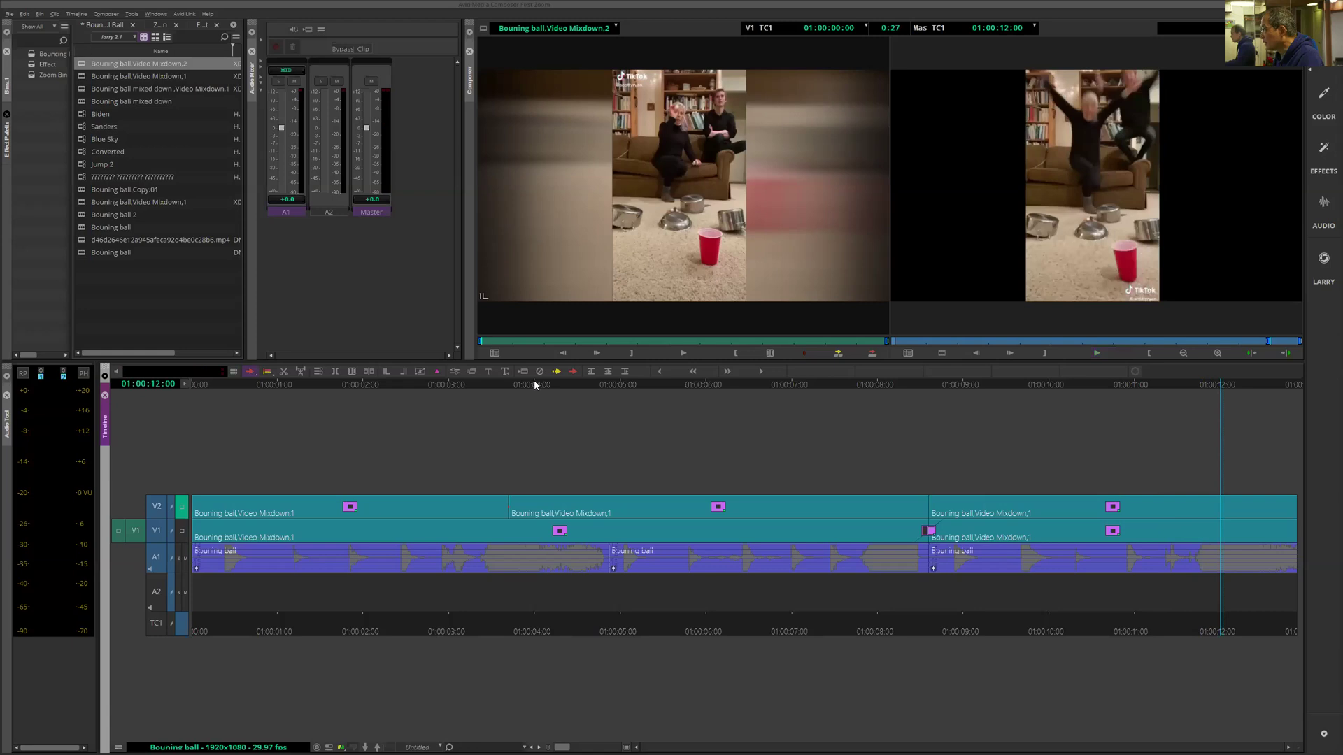
drag(573, 381, 148, 321)
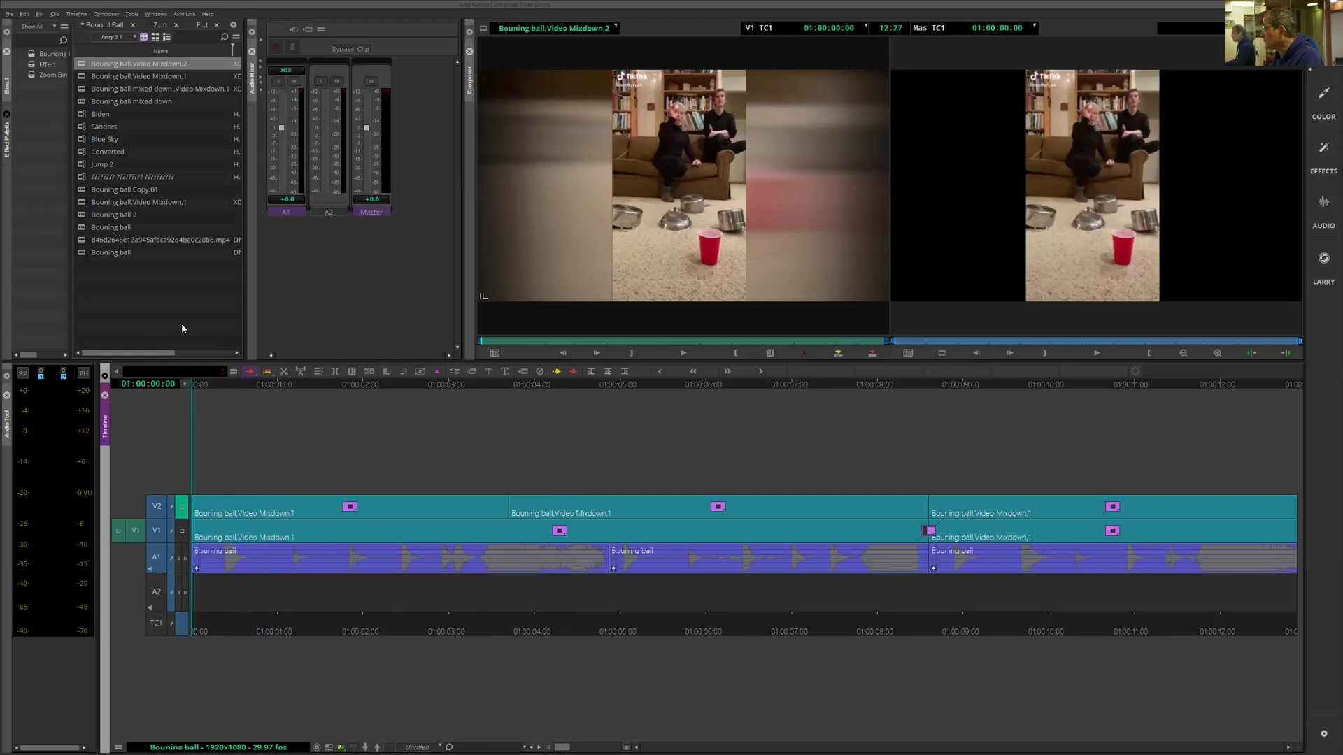
Step: Compare the blurred background layer alone with both layers combined, then play from ten seconds
click(182, 531)
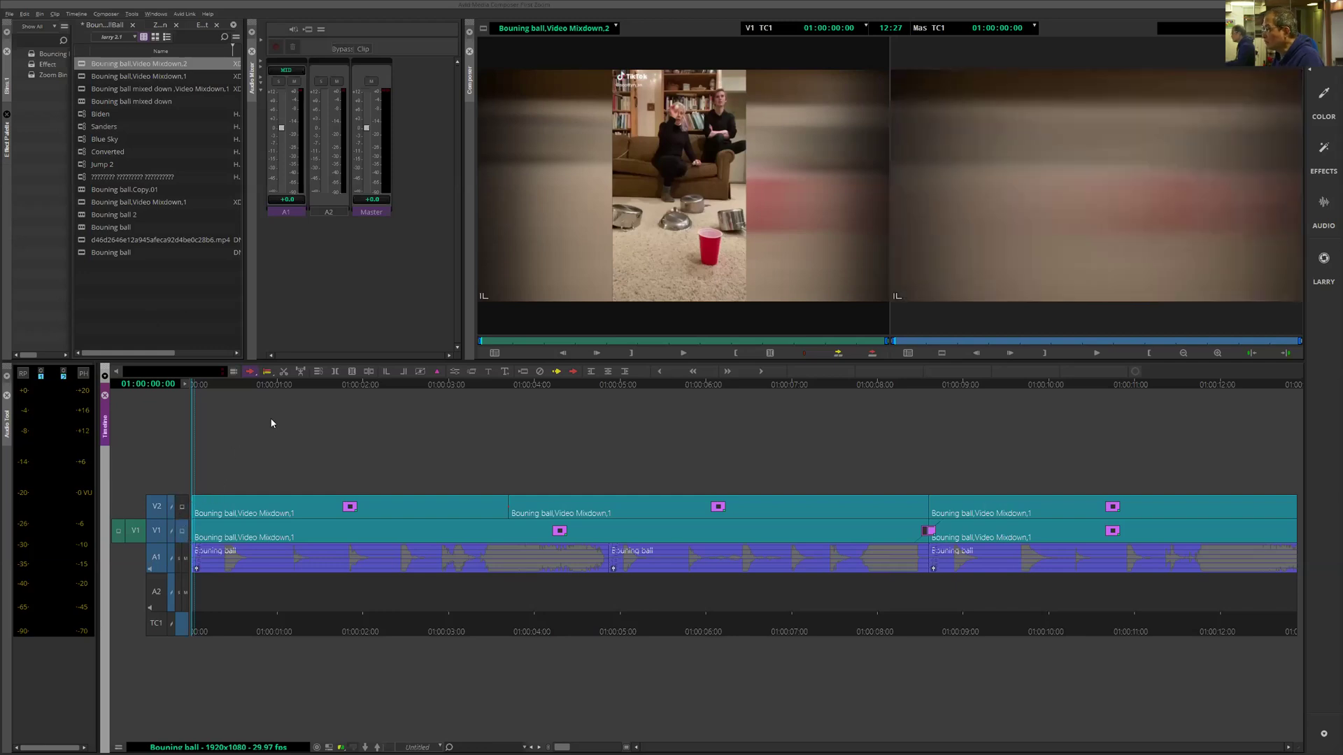
click(181, 504)
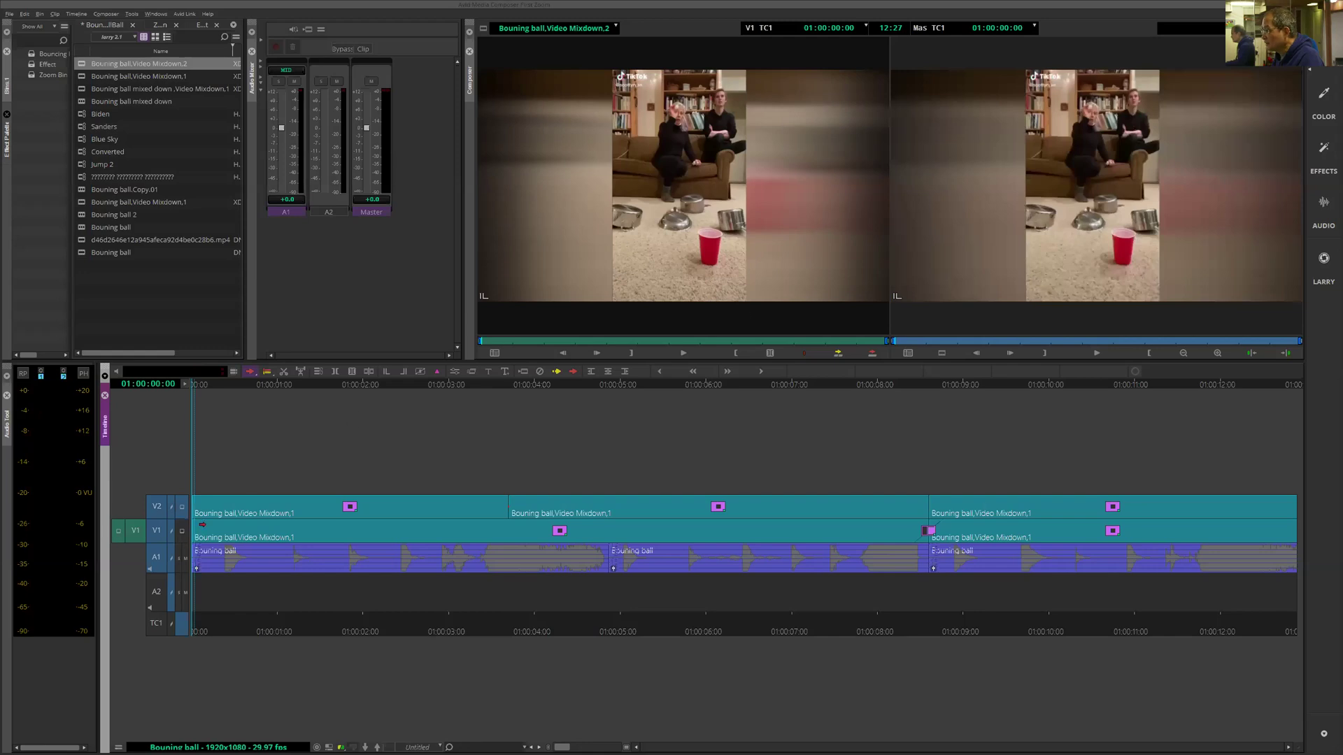
click(184, 533)
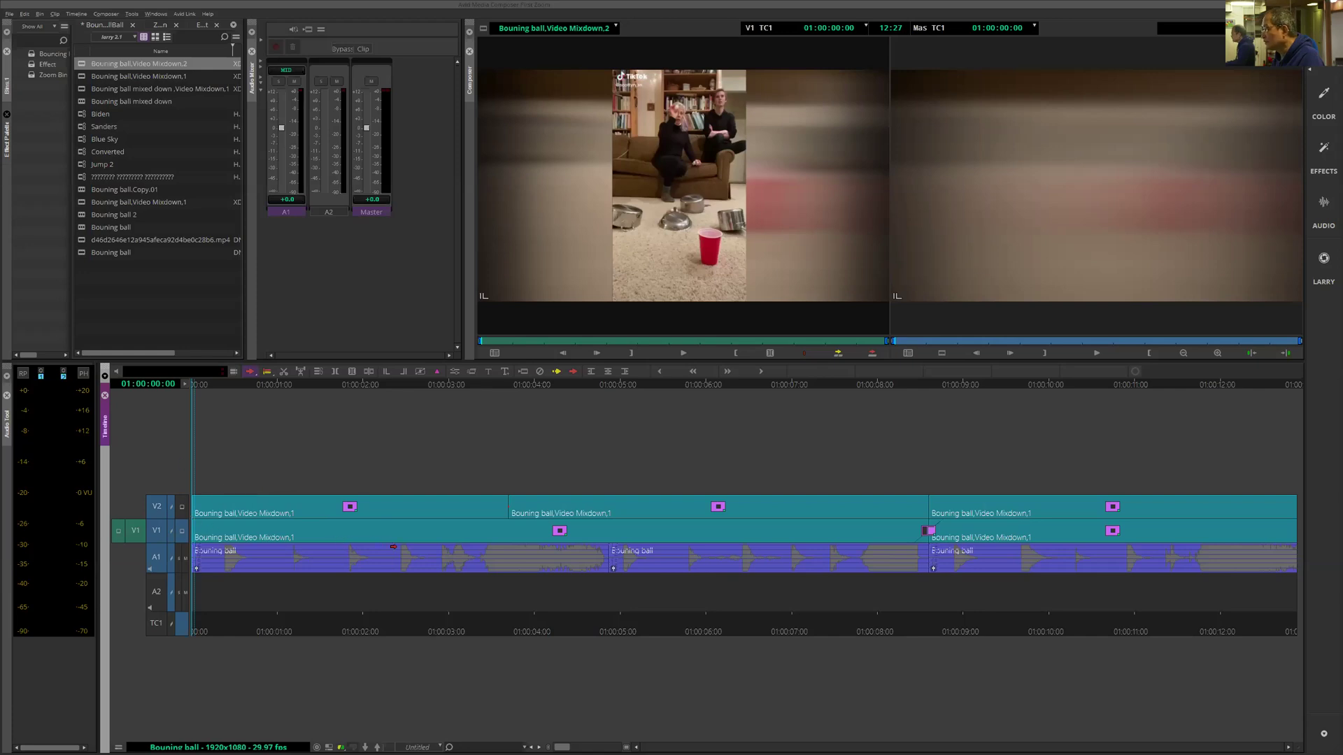
click(182, 508)
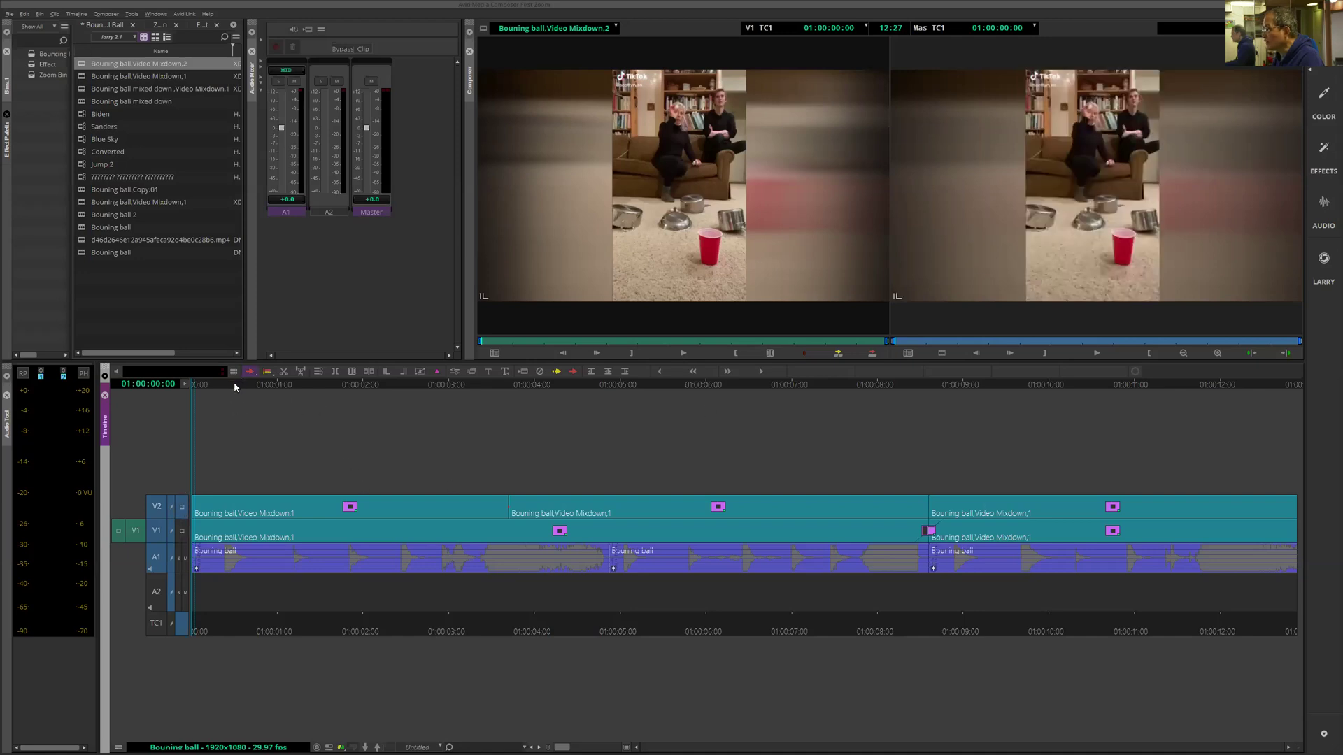
drag(234, 383, 136, 368)
click(1059, 391)
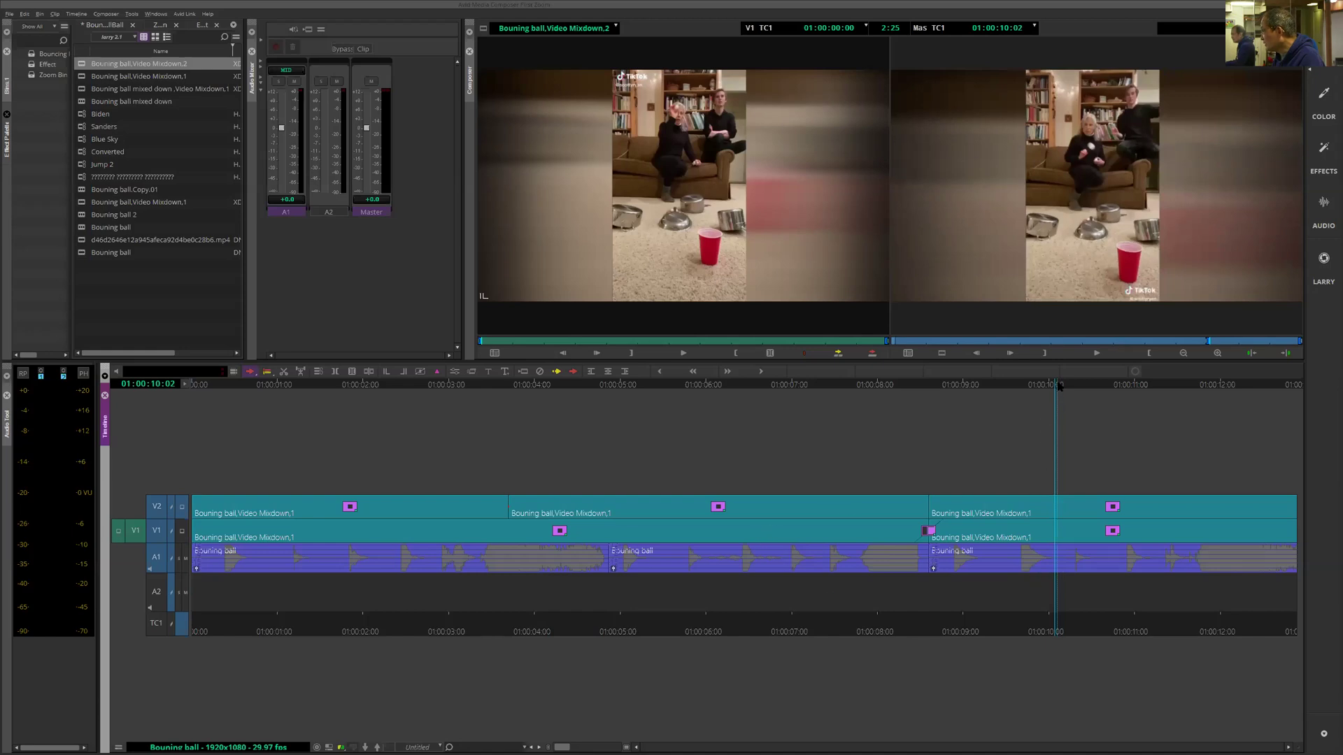
key(space)
key(Home)
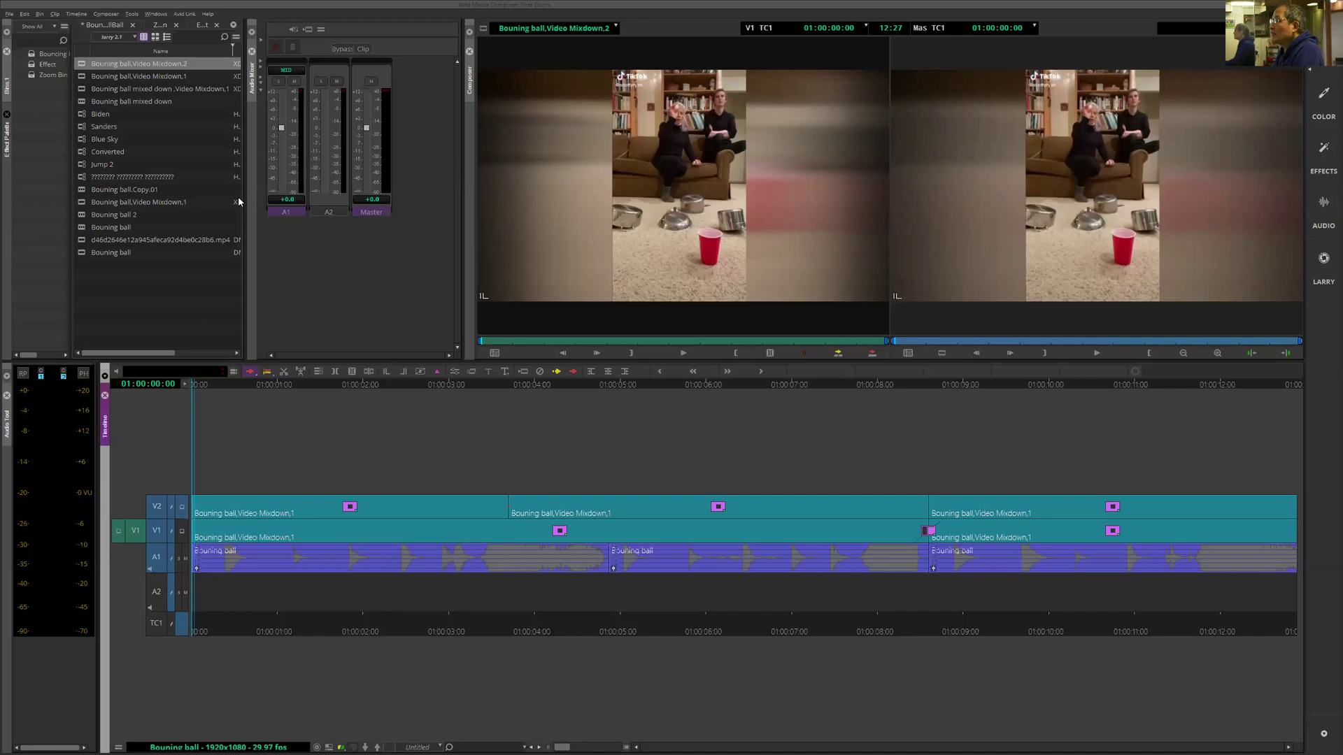
Step: Create a Video Mixdown of the sequence, keeping the default target bin and resolution
click(77, 14)
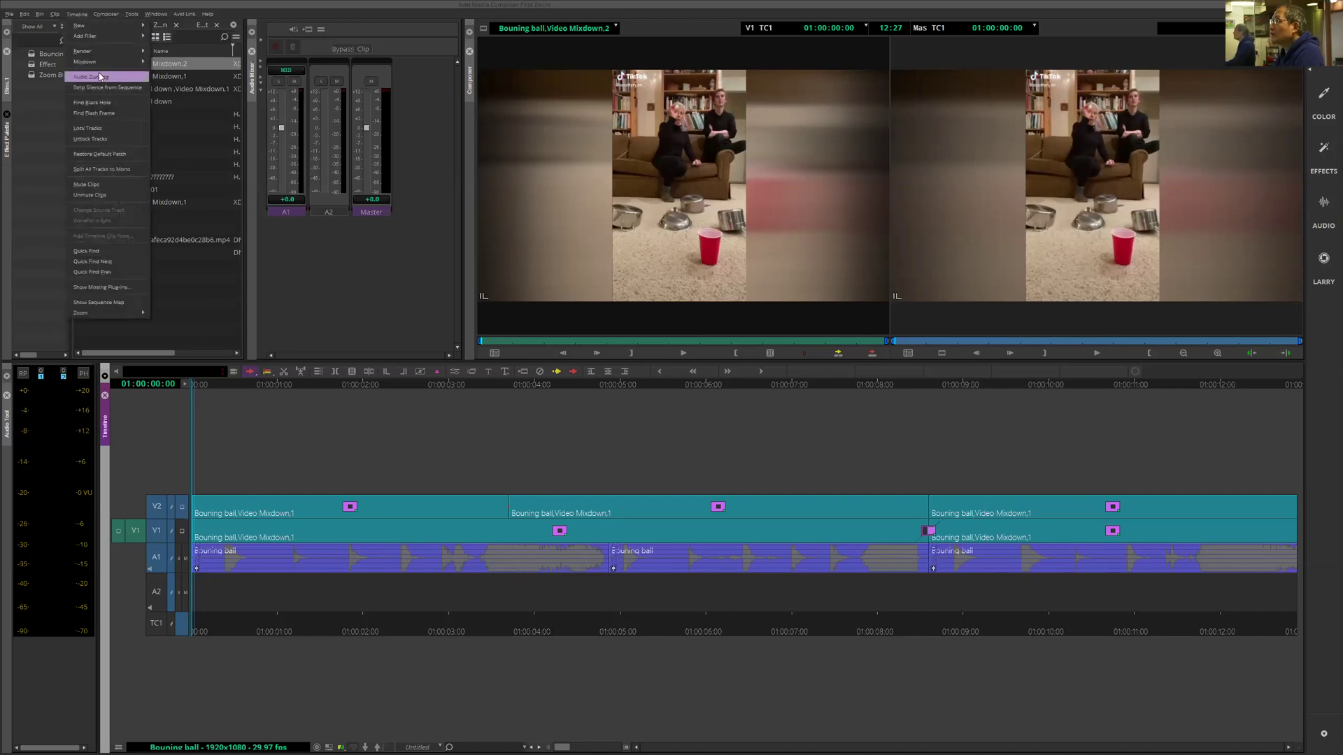
mouse_move(103, 63)
click(181, 73)
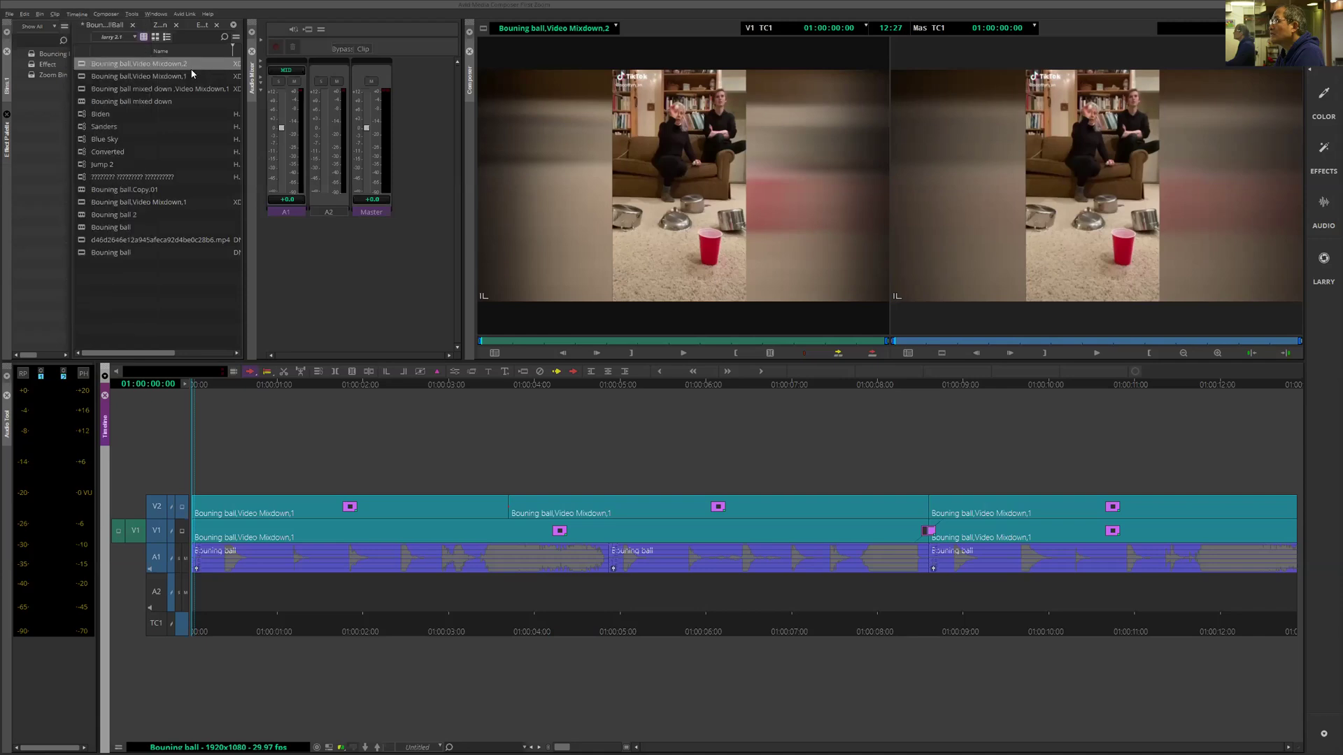
click(691, 419)
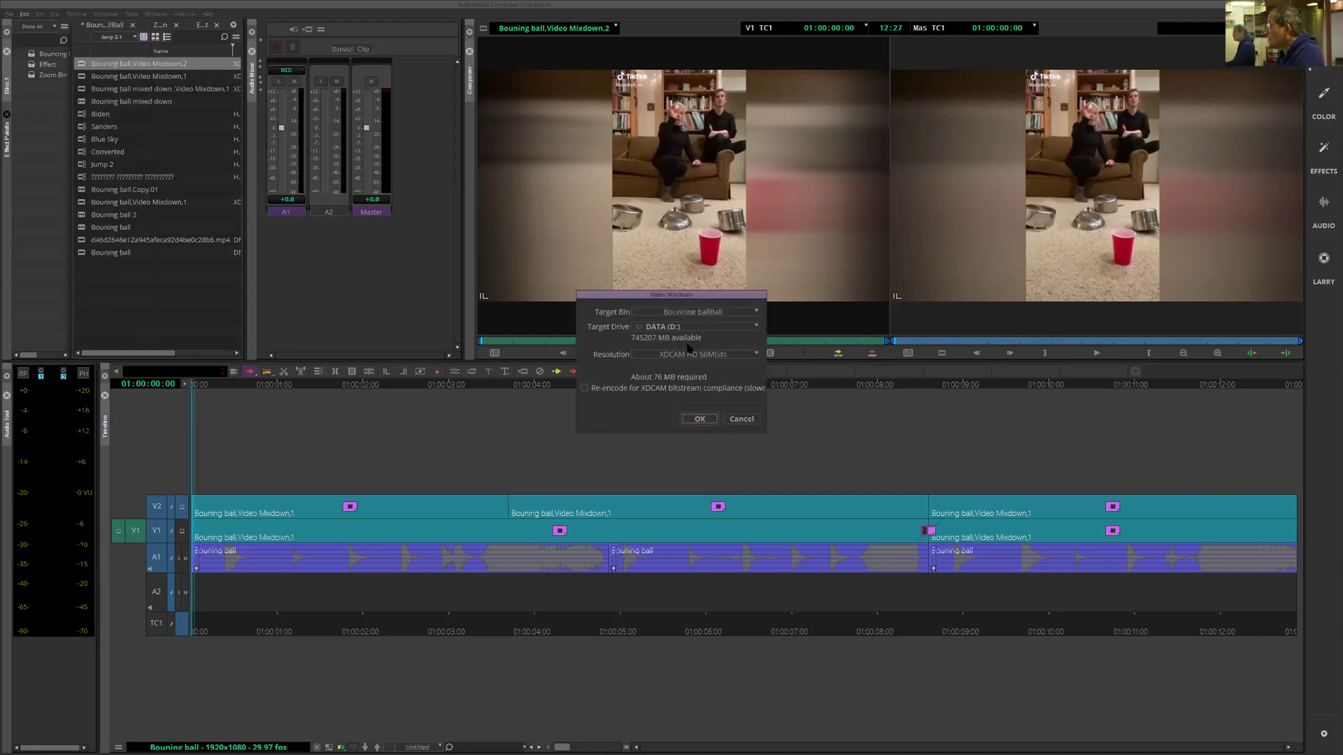
click(700, 420)
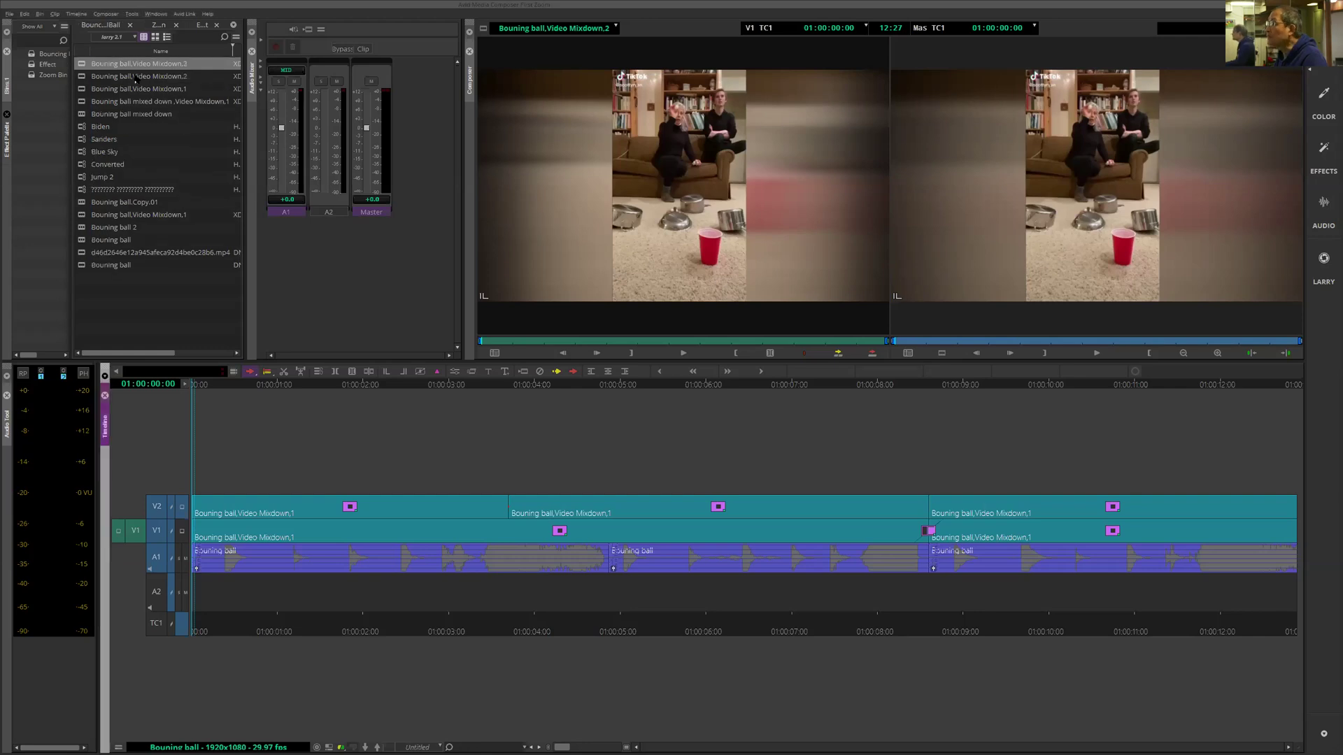
Step: Overwrite Bouncing ball.Video Mixdown.3 onto V1 with B, then scrub the single-layer sequence
drag(83, 65, 587, 160)
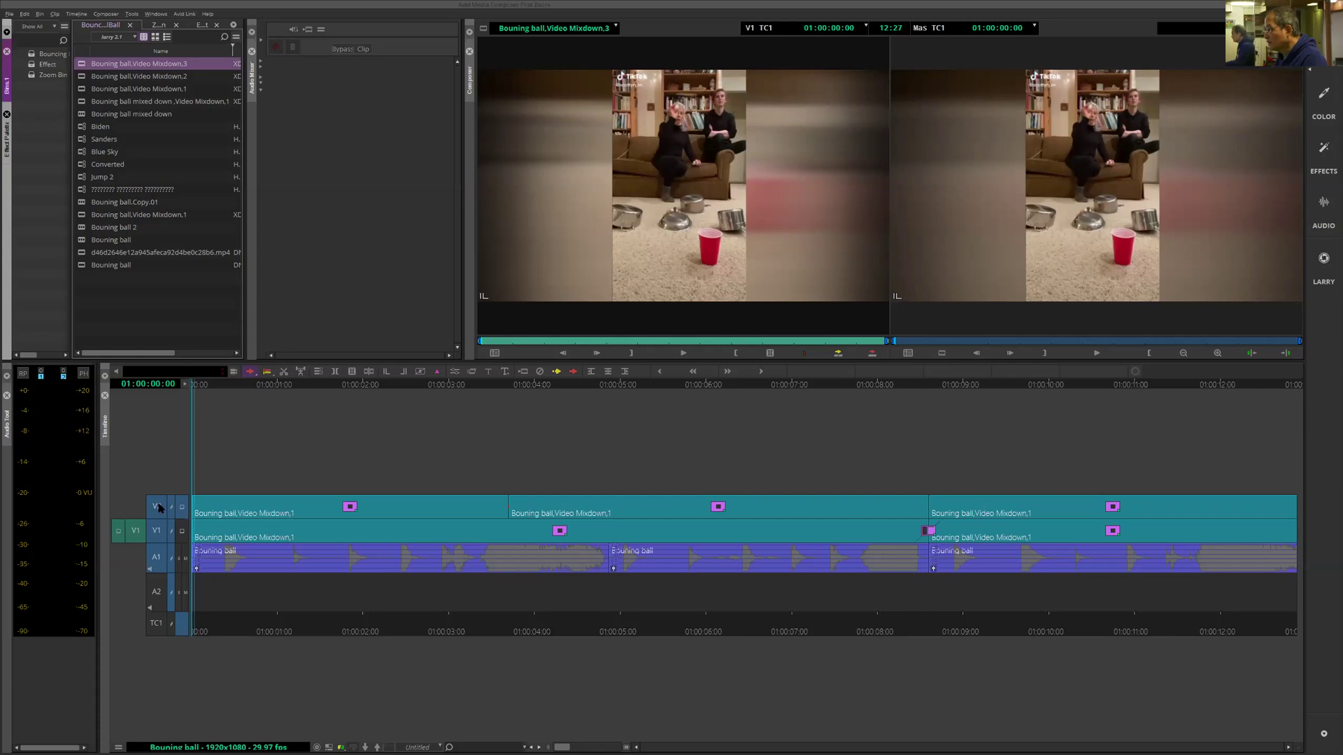
click(160, 562)
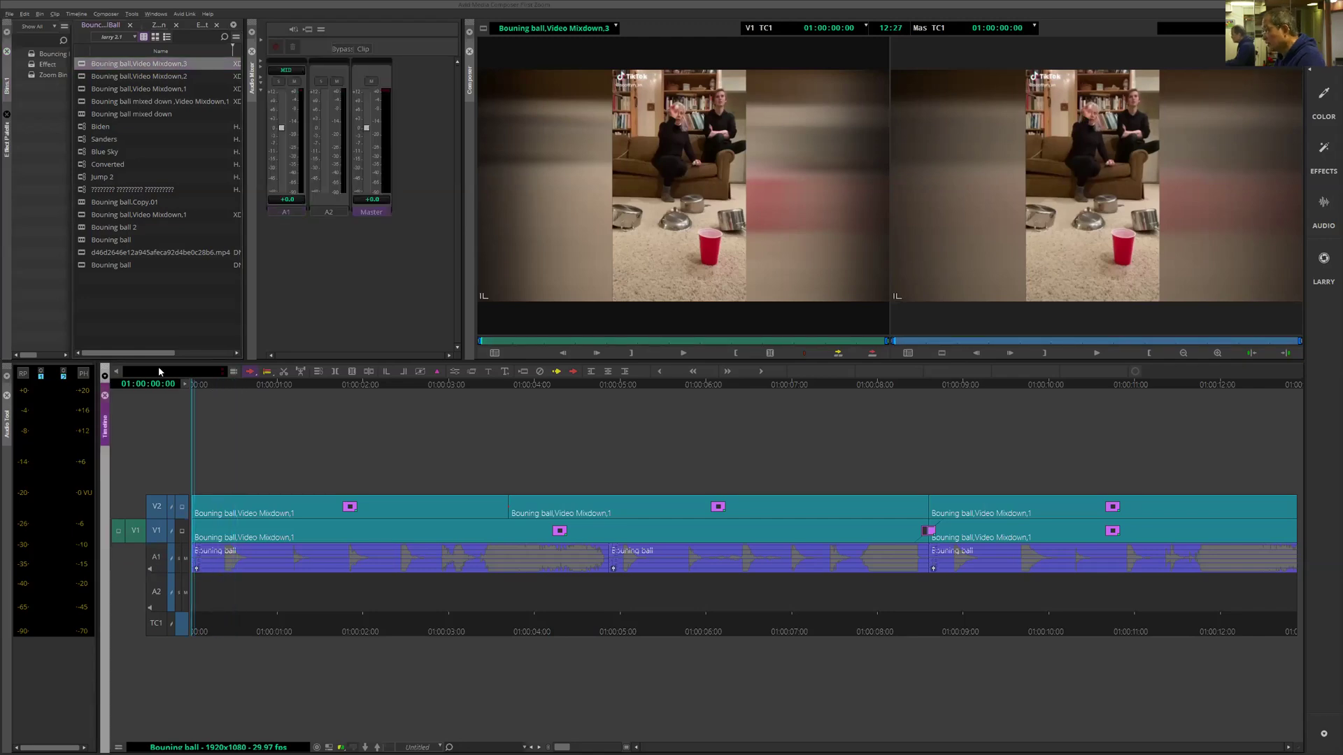
key(b)
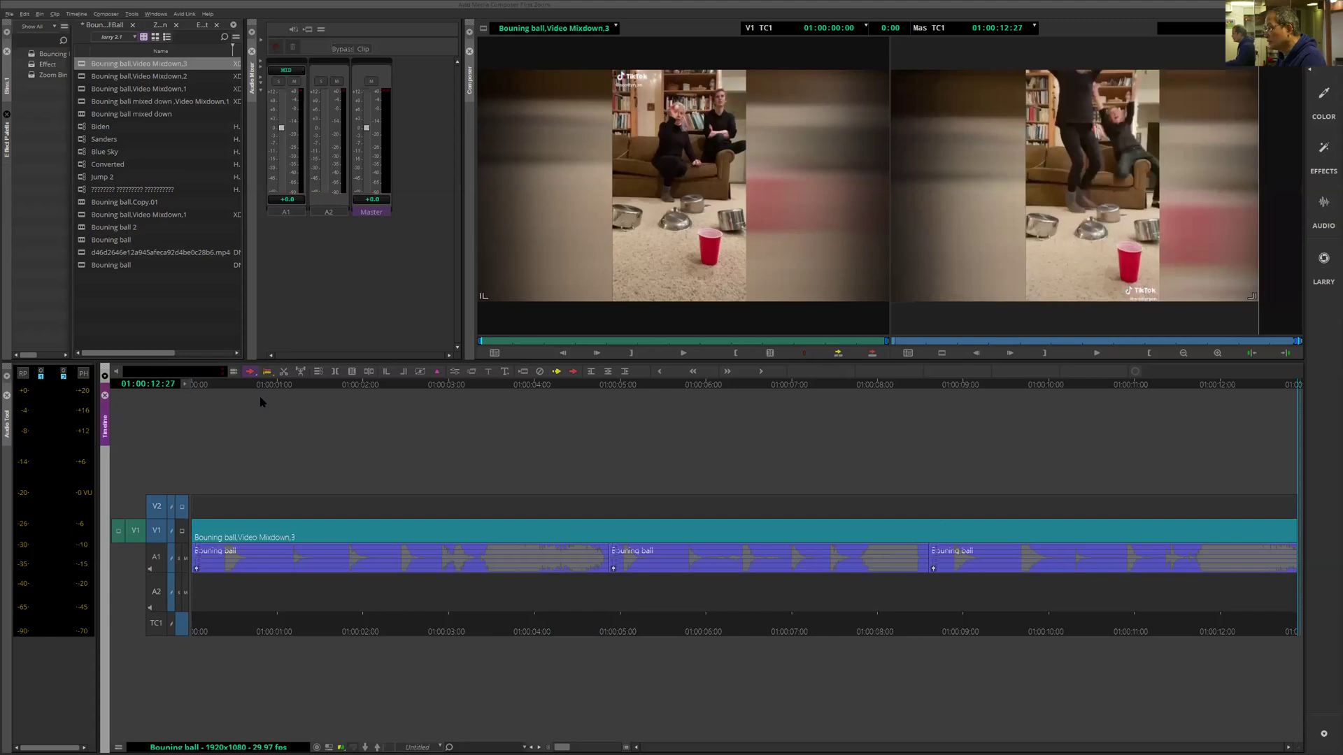
drag(260, 401, 956, 402)
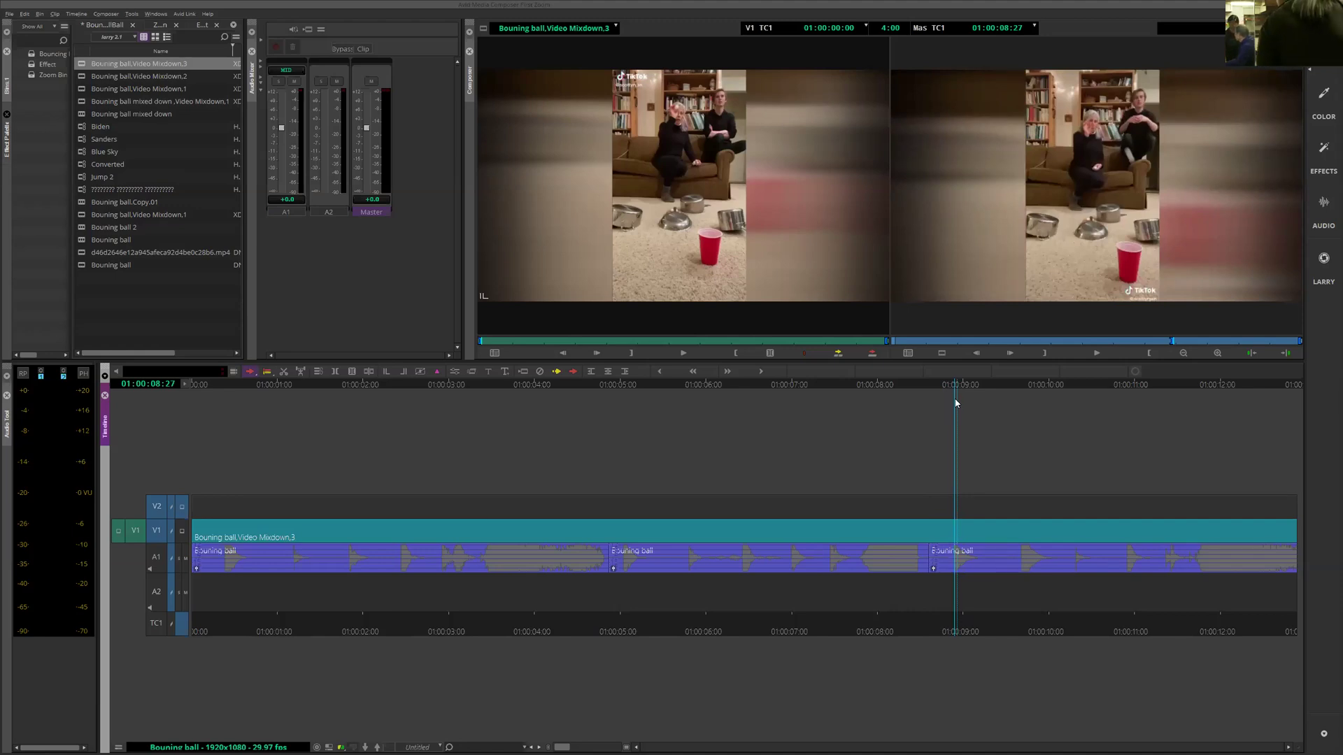
drag(955, 403, 951, 406)
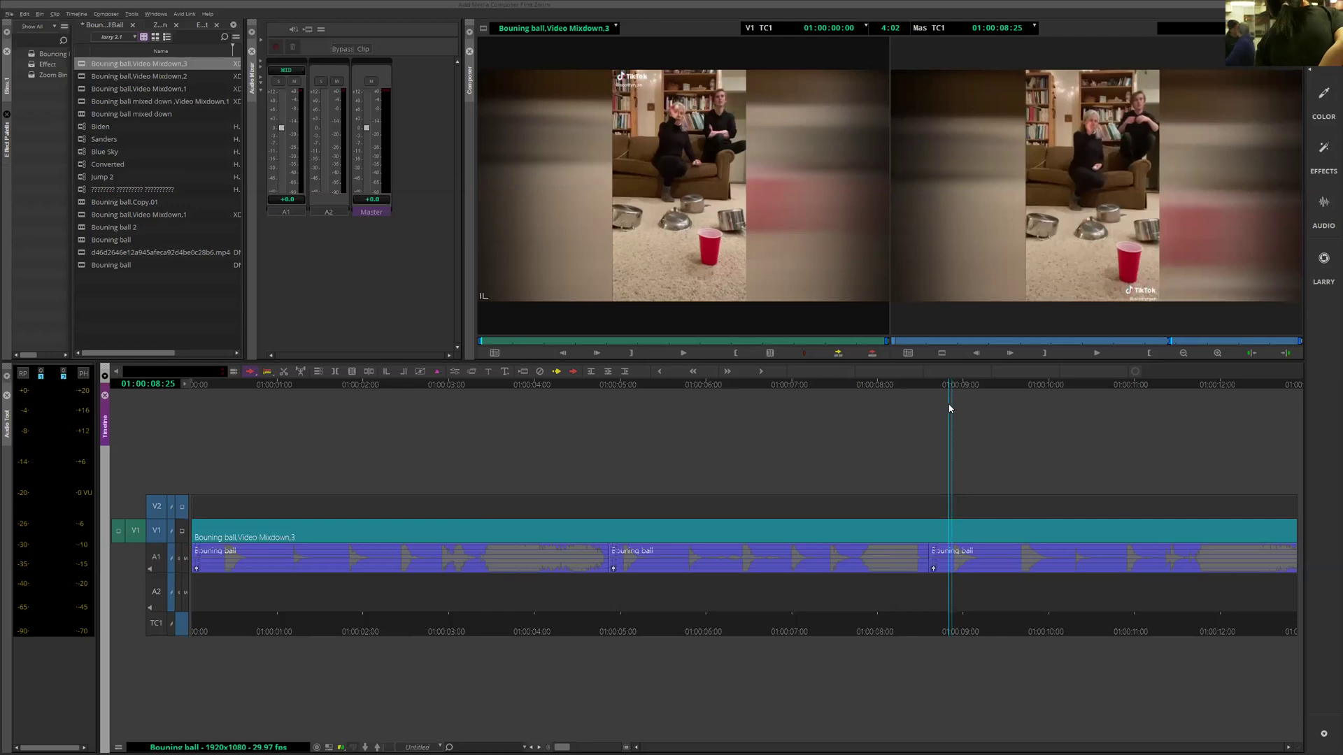
Step: Park at 01:00:08:18, enable A1, and patch the source video to V2
mouse_move(949, 408)
mouse_down()
mouse_move(802, 413)
mouse_move(966, 409)
mouse_move(913, 401)
mouse_move(1245, 428)
mouse_move(1005, 412)
mouse_move(956, 421)
mouse_up()
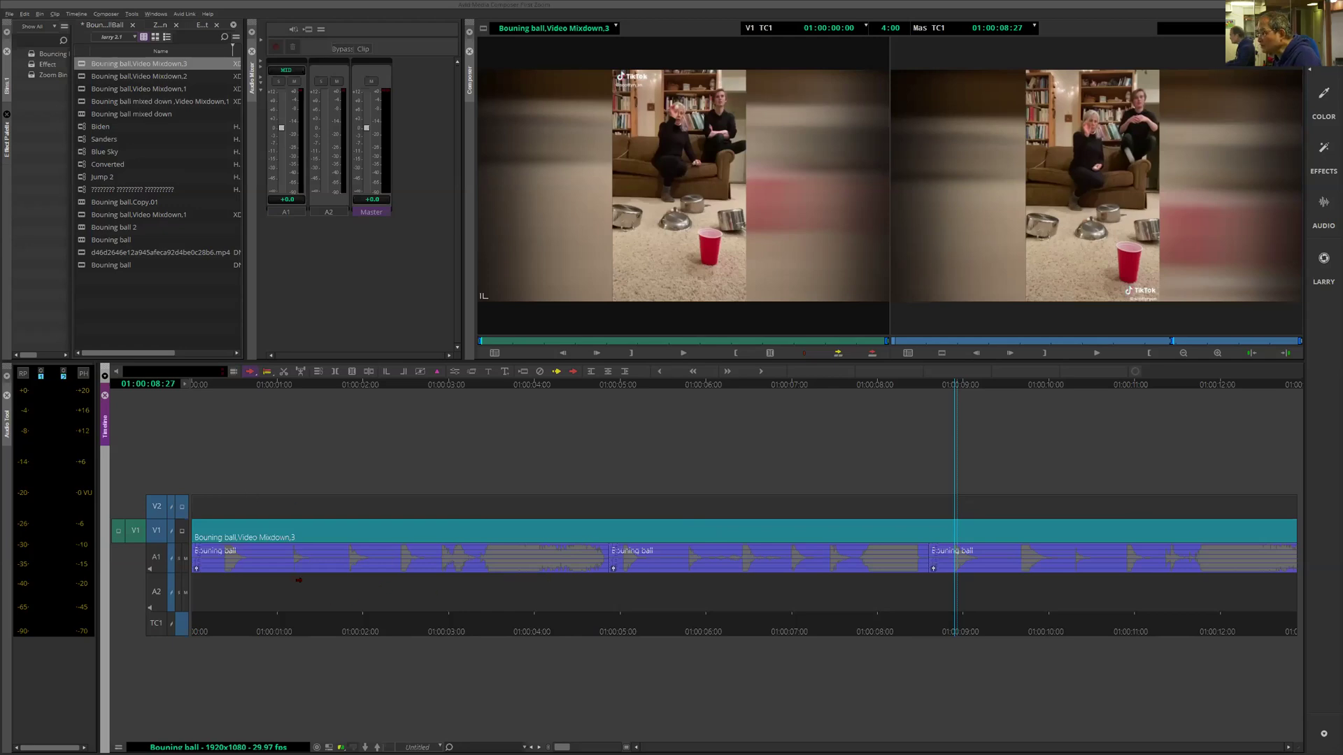
key(Left)
key(Left)
key(Left)
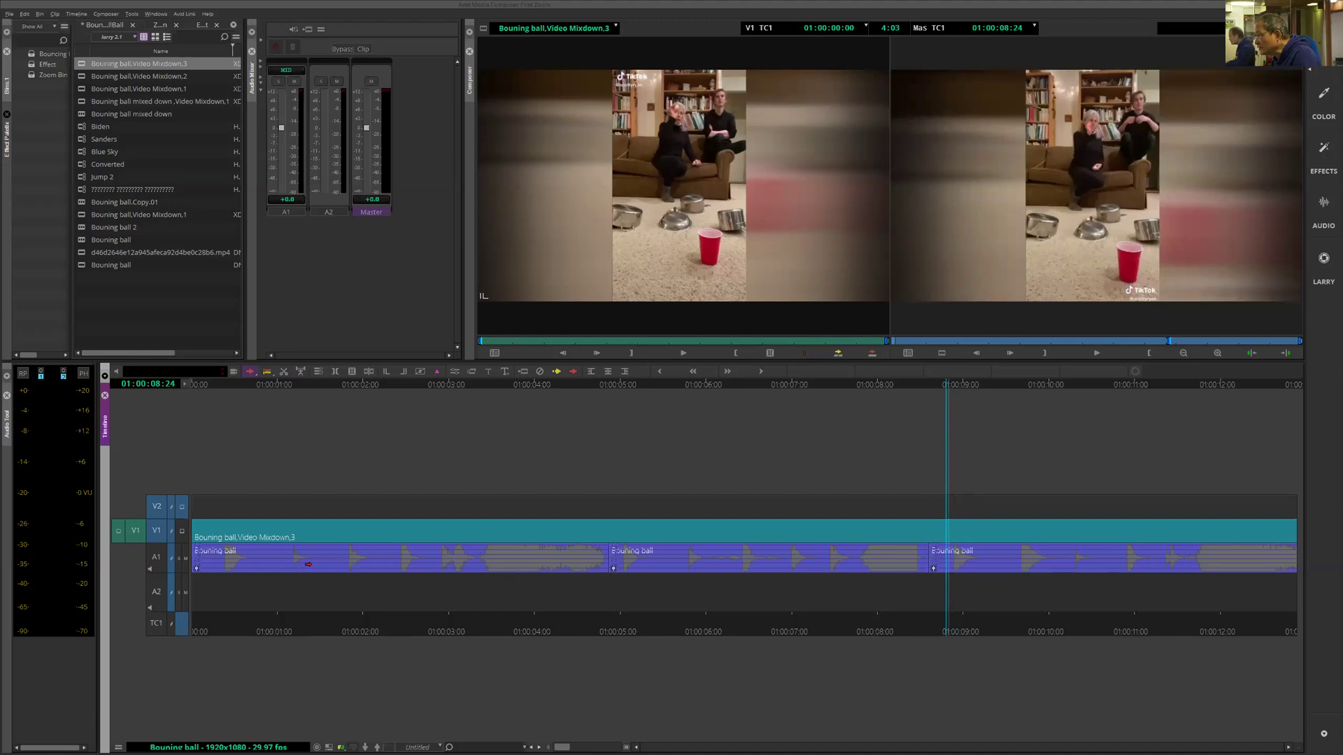
click(156, 557)
key(Left)
key(Left)
key(Left)
key(Left)
key(Left)
key(Left)
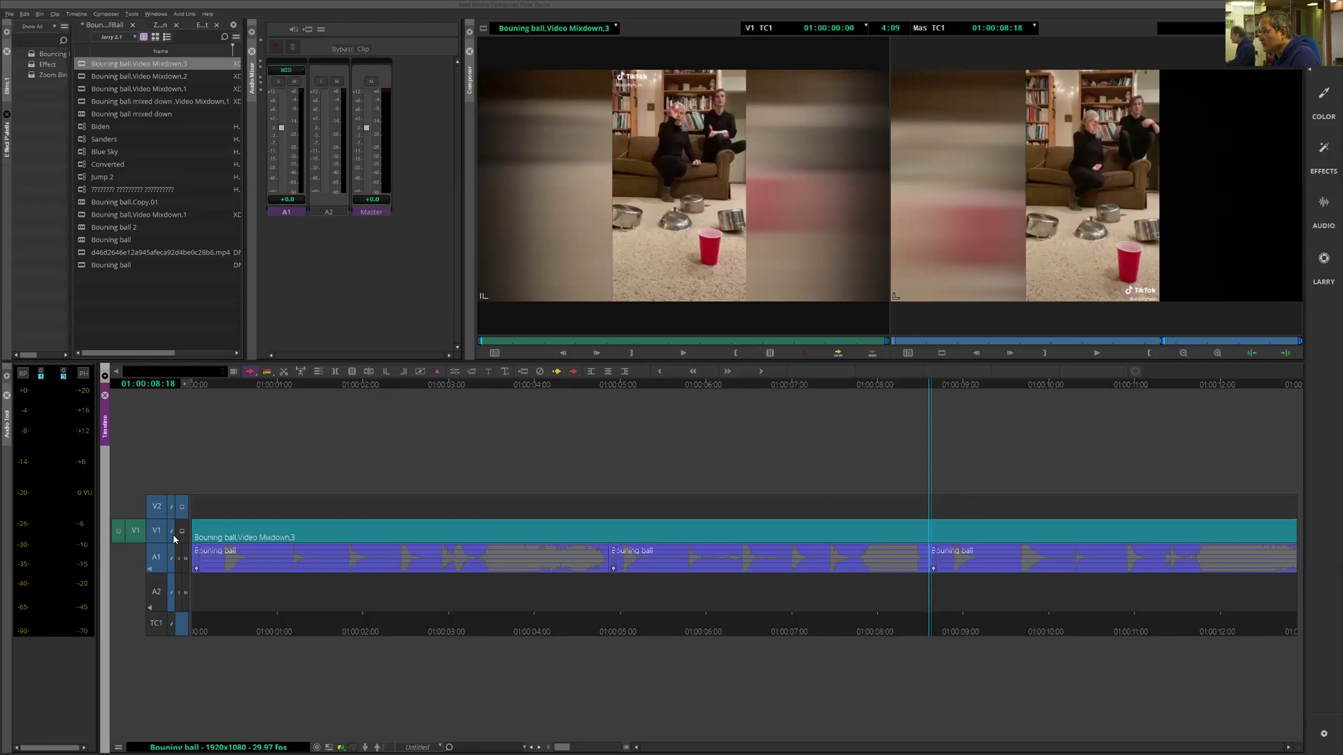
drag(135, 531, 157, 506)
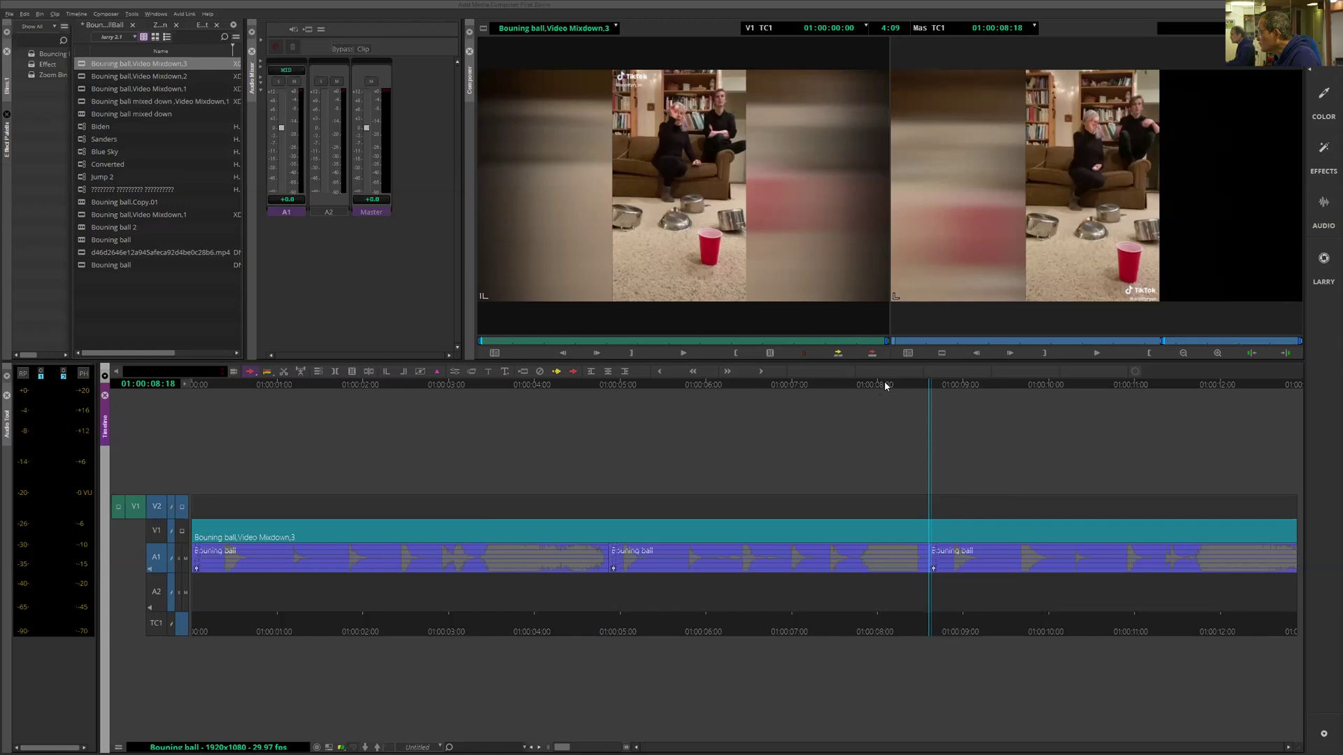
drag(885, 385, 933, 385)
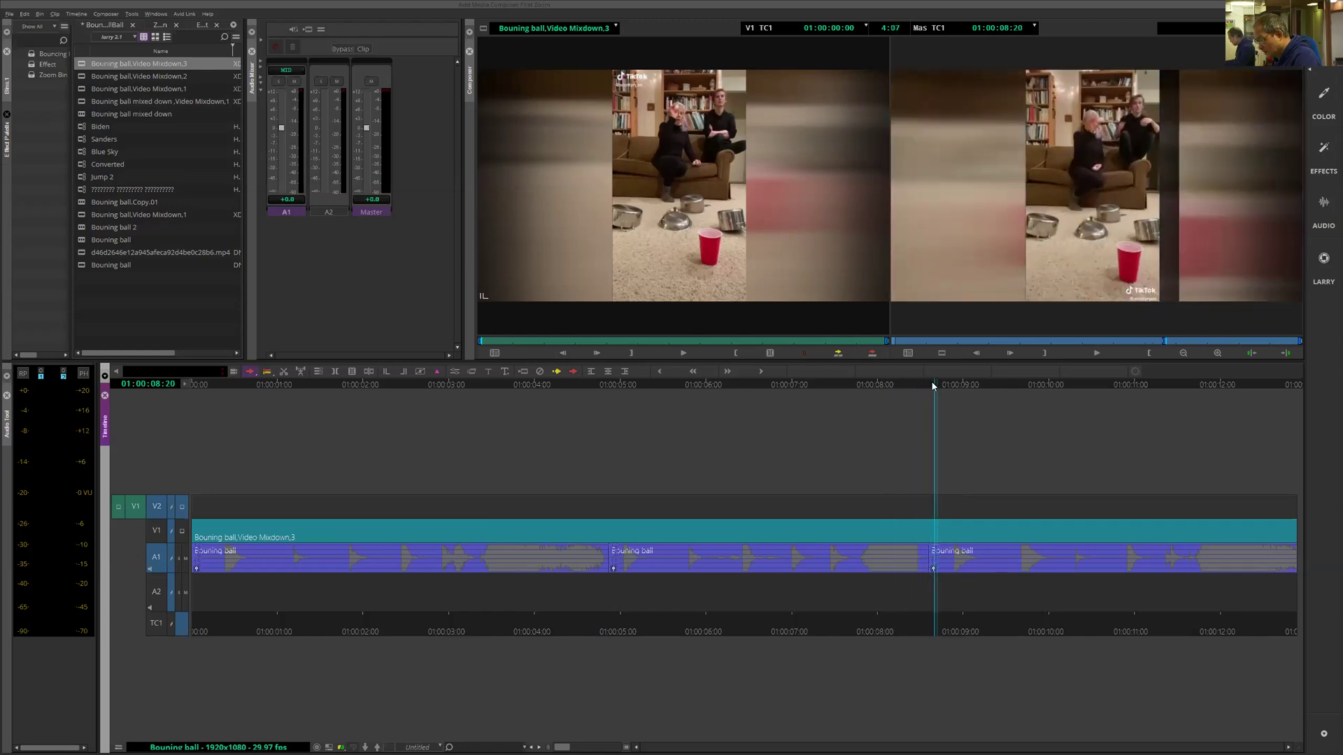
Step: Enable V1 and add an edit at 01:00:08:18 where the slow motion starts
click(155, 531)
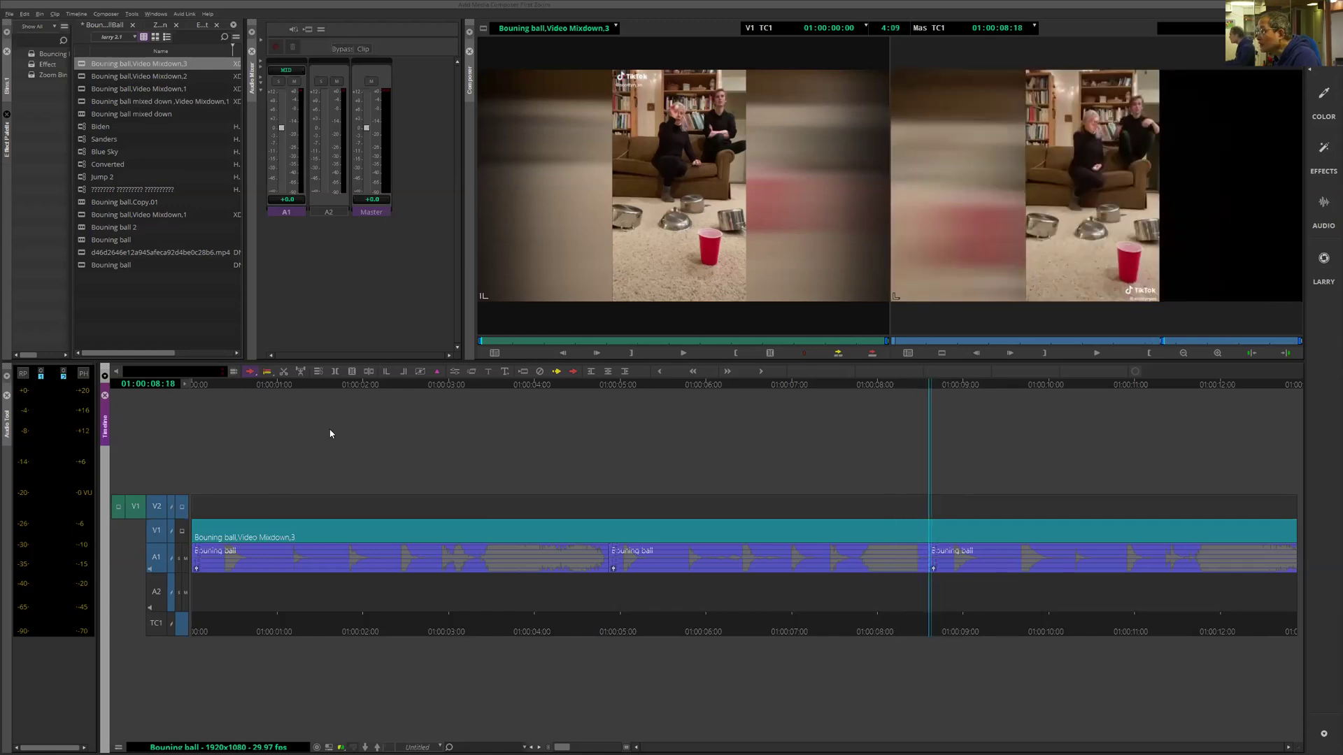
click(369, 372)
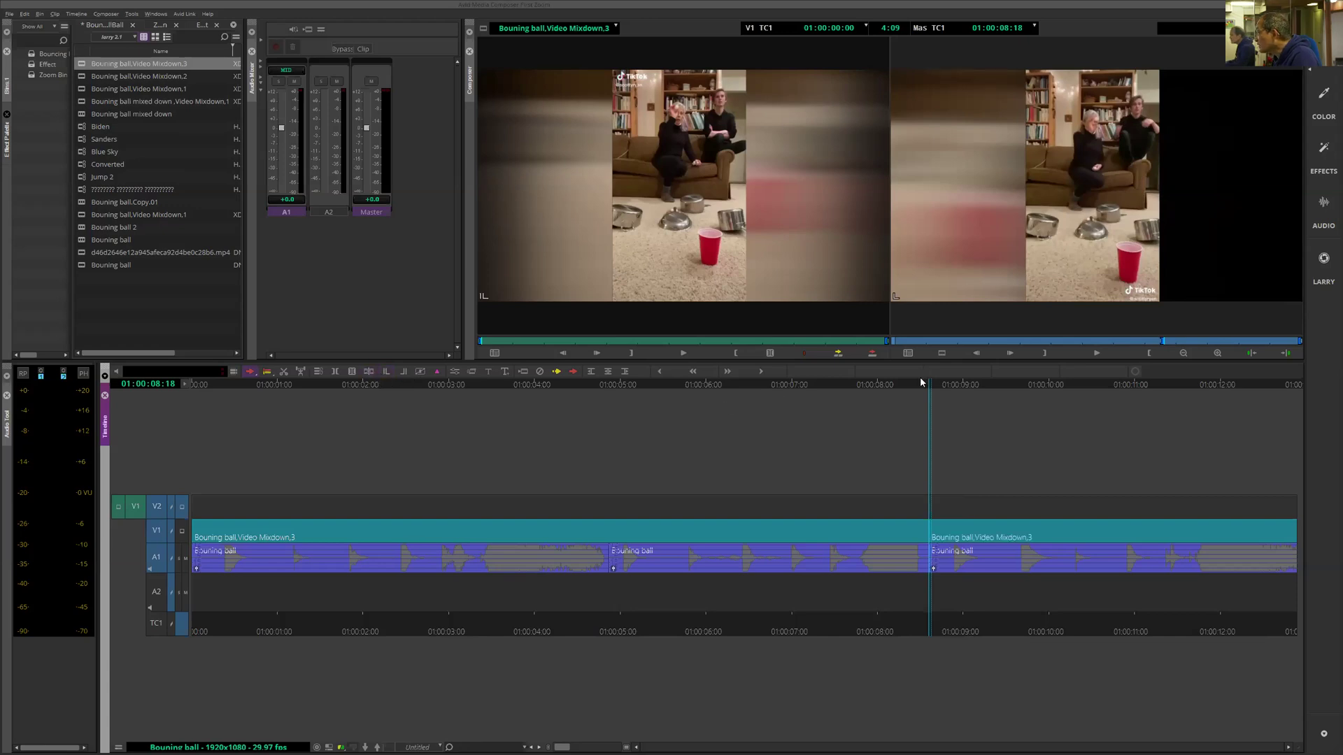
click(942, 447)
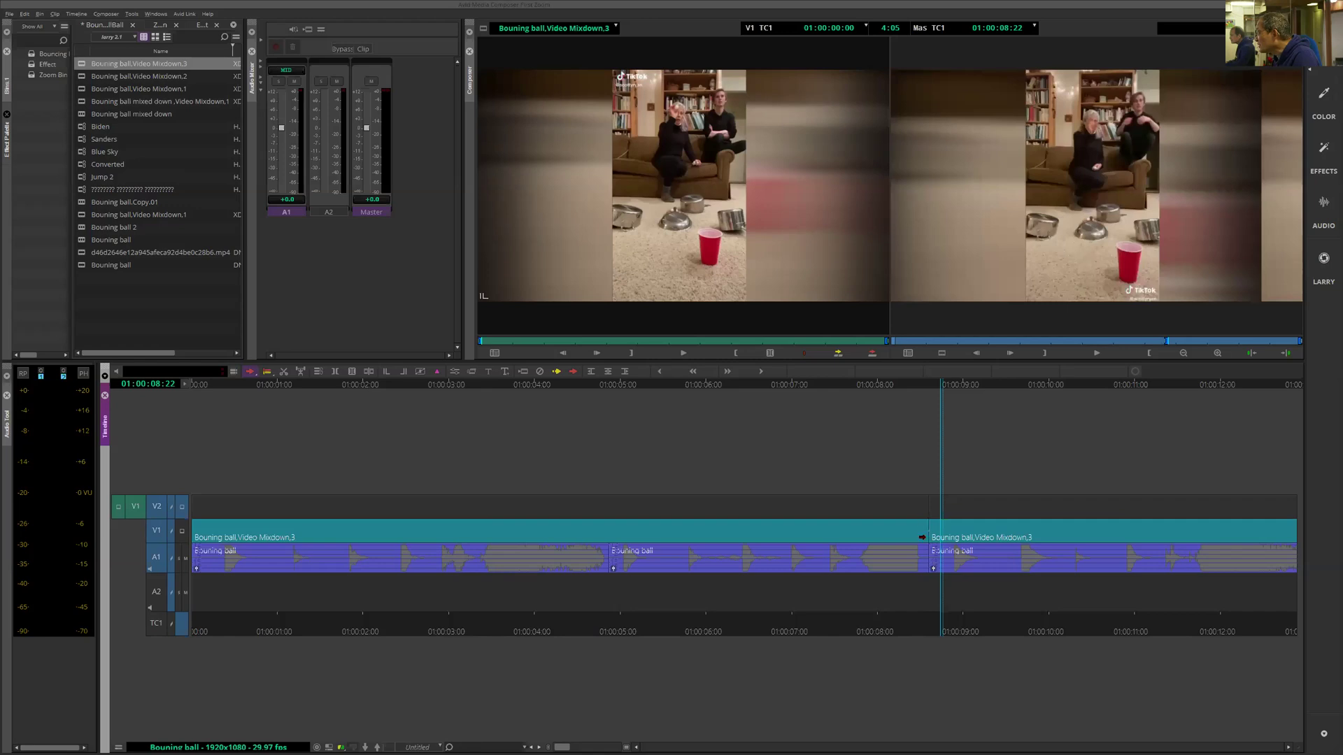
Step: Add a second edit around 01:00:11:20 where the slow motion ends
click(916, 384)
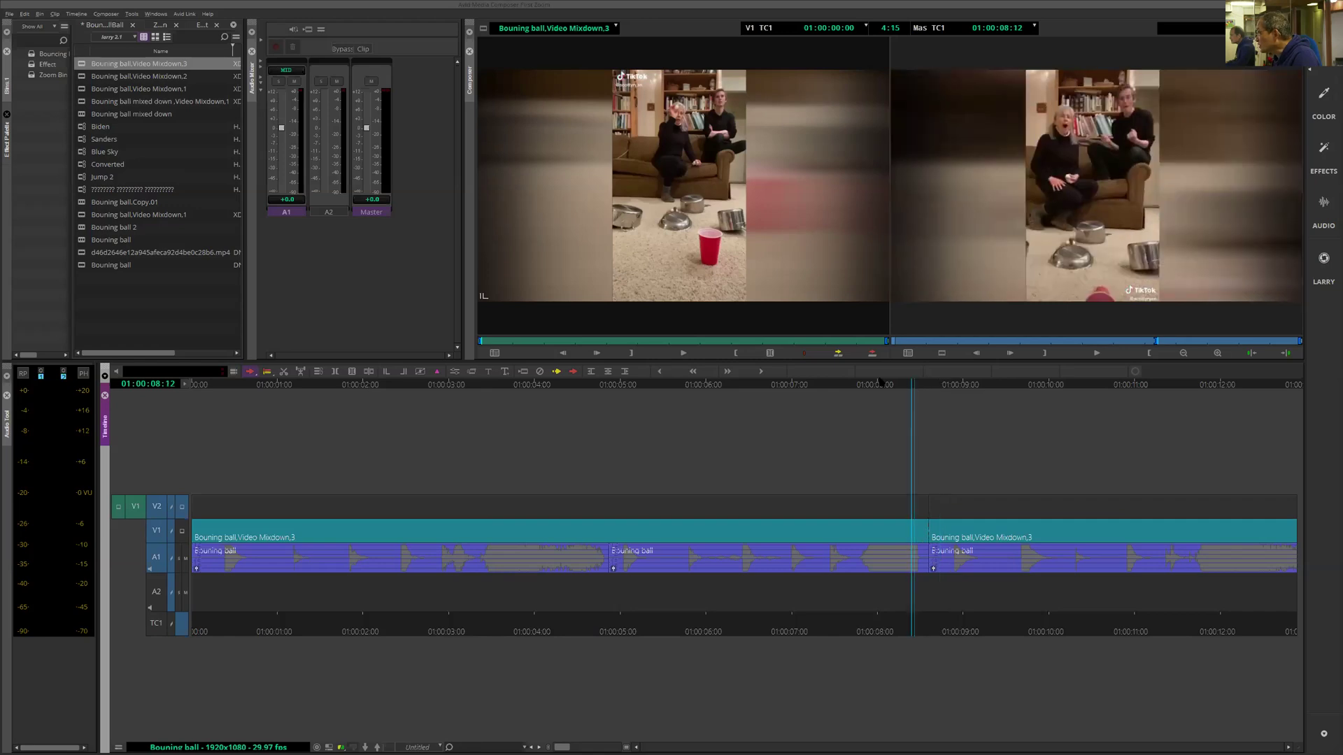
click(555, 384)
click(1091, 384)
click(554, 383)
drag(540, 400, 1006, 540)
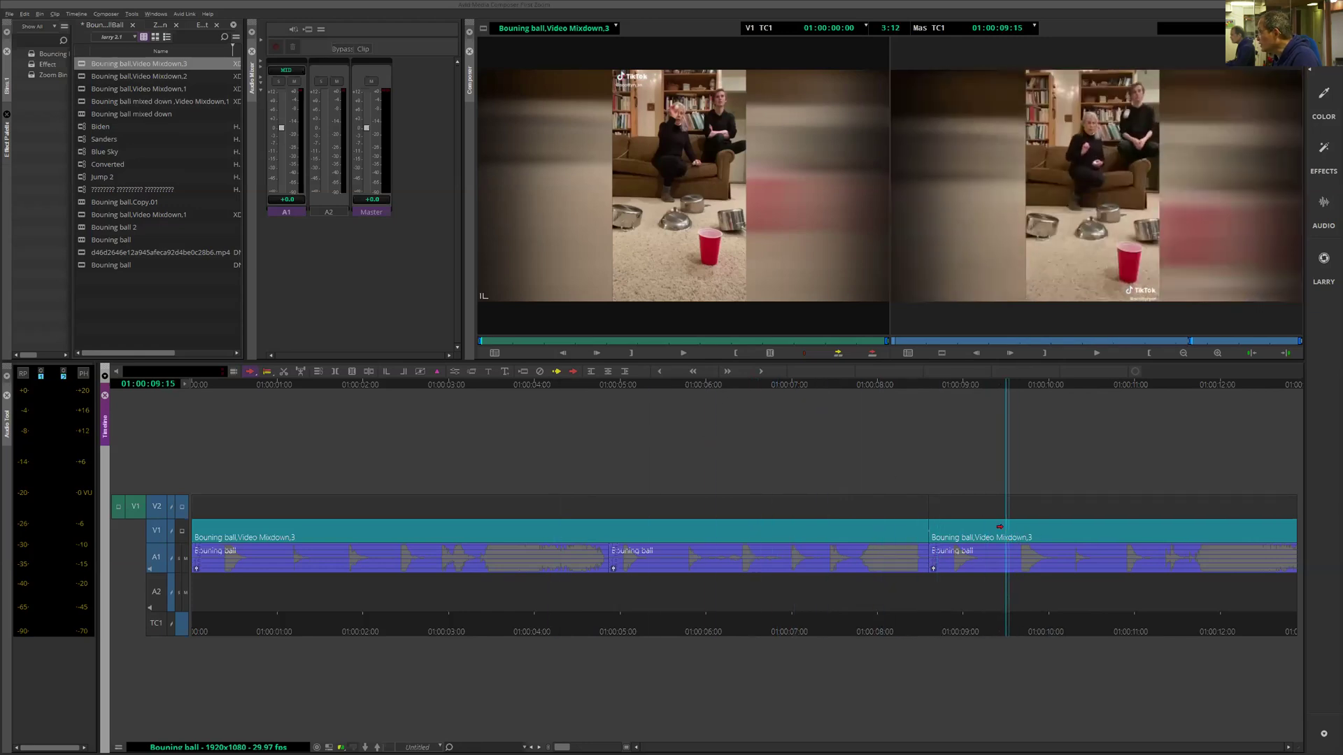
drag(1056, 389, 1194, 386)
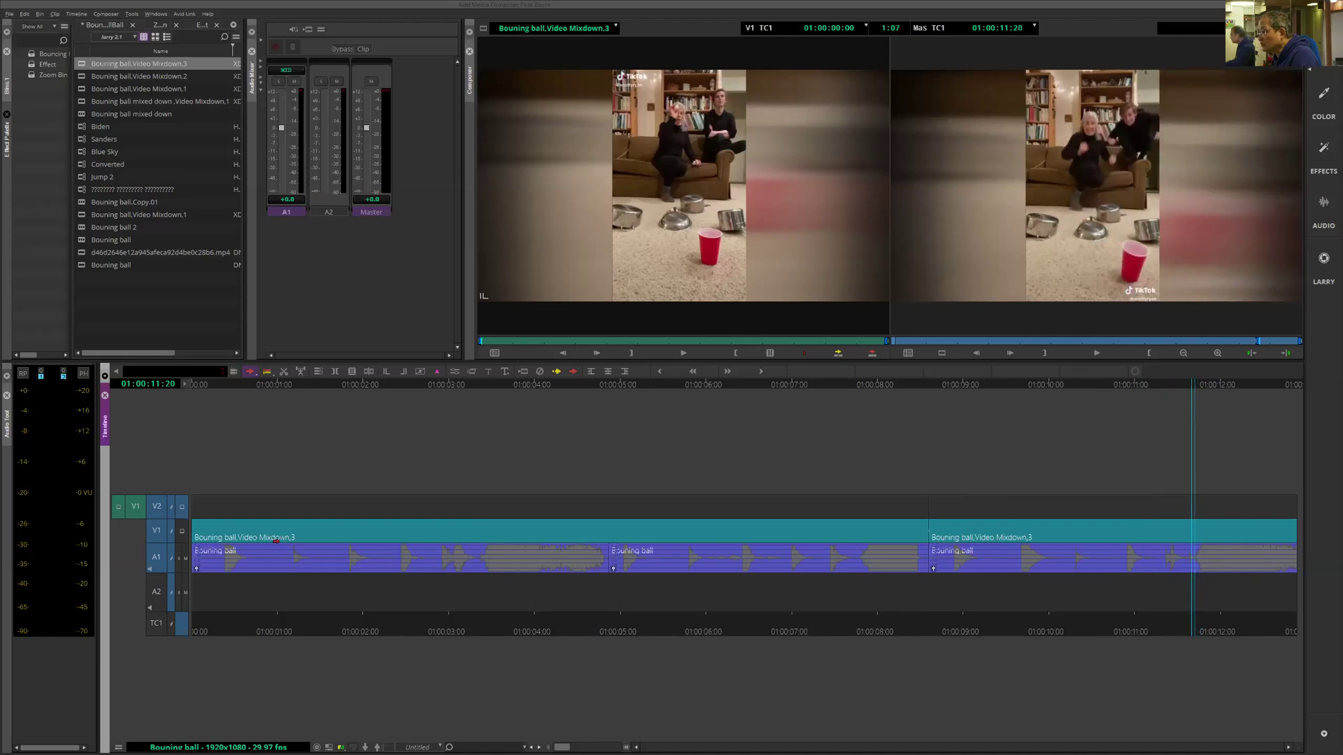
click(370, 373)
drag(1142, 384, 1036, 474)
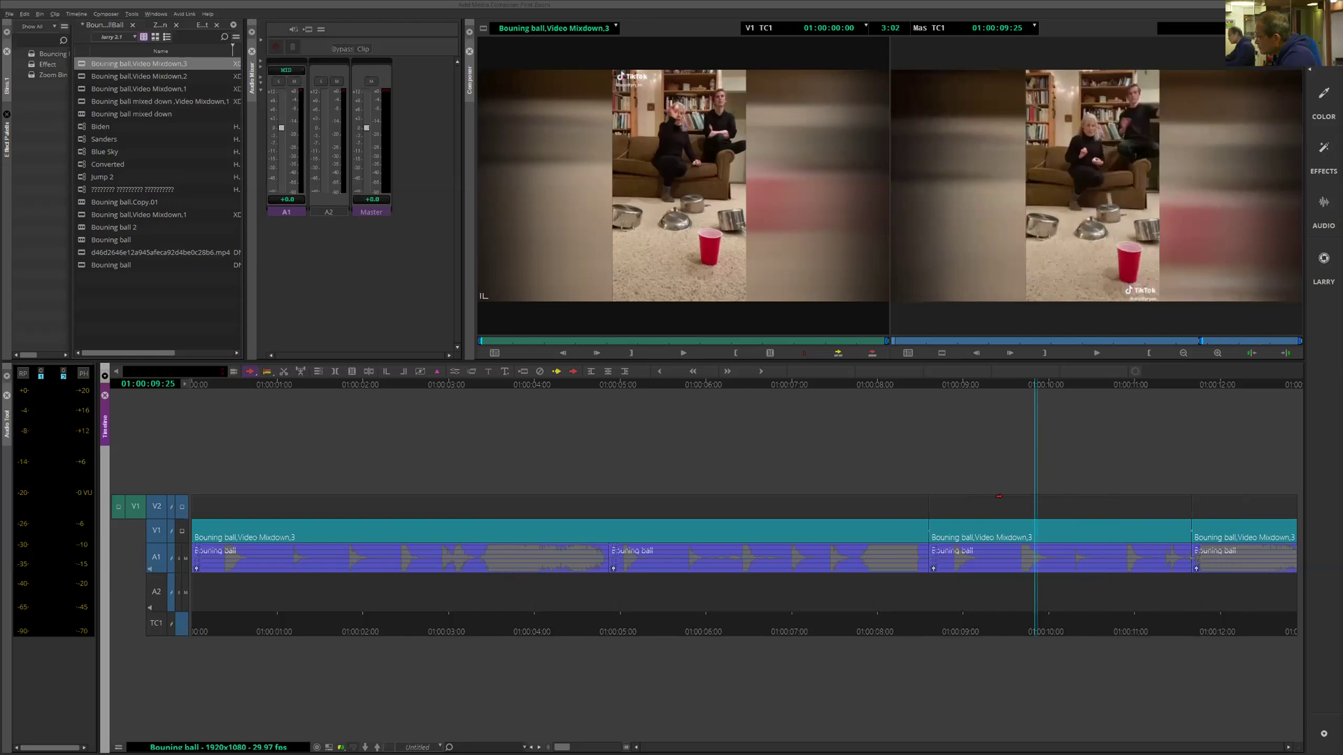
Step: Park inside the middle segment and open the Effect Palette with Ctrl+8
click(1067, 385)
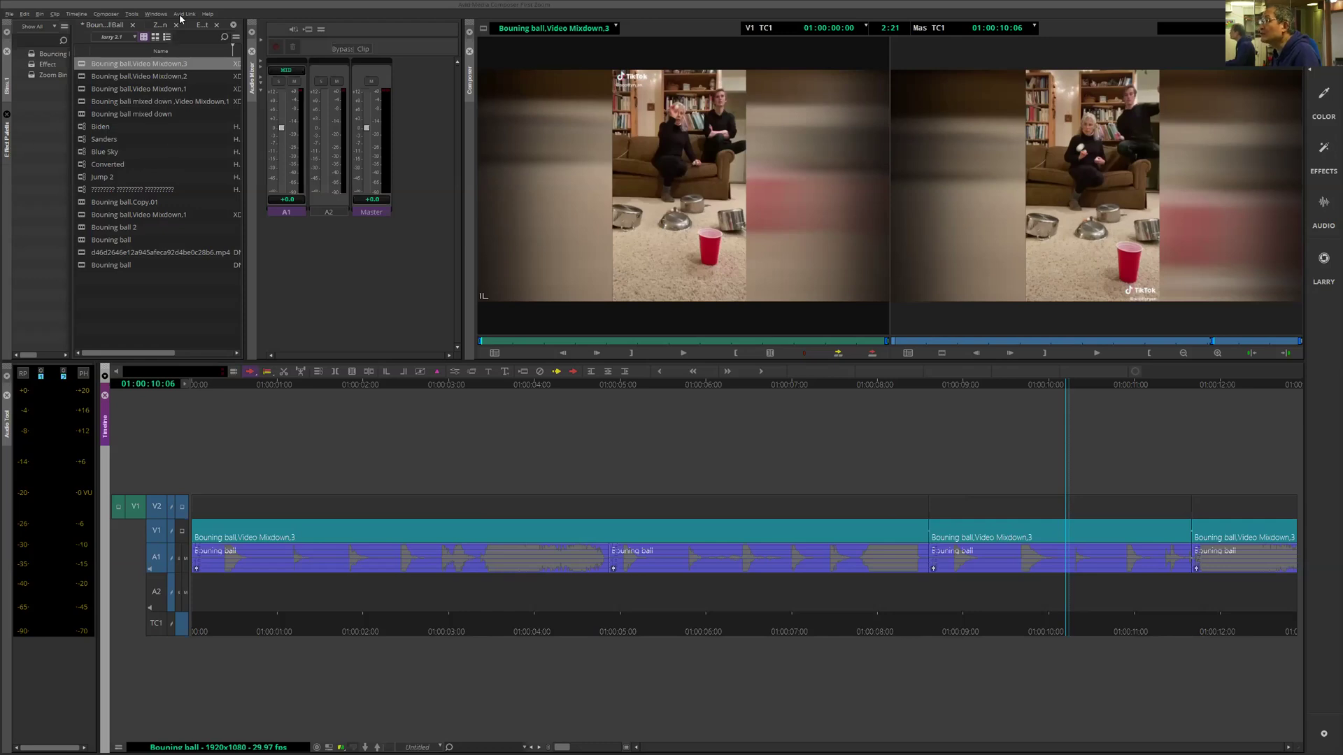
click(133, 15)
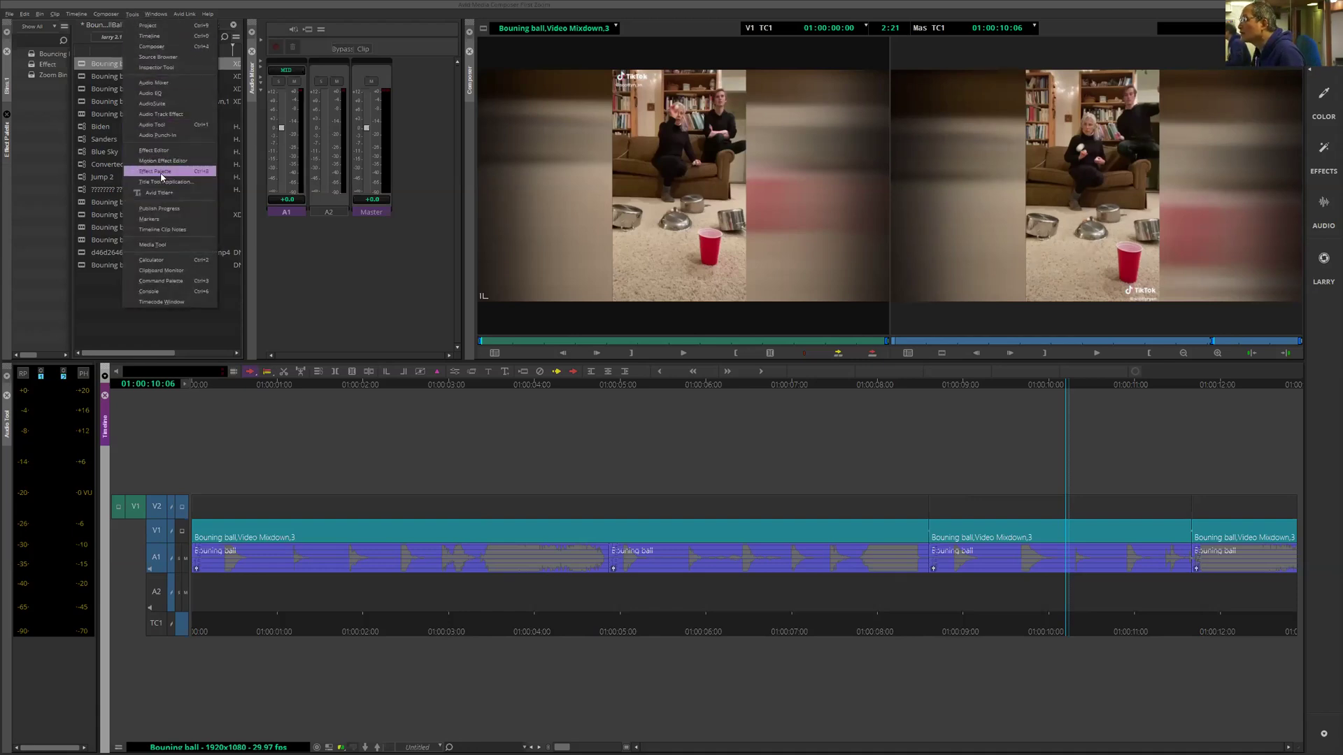
click(675, 11)
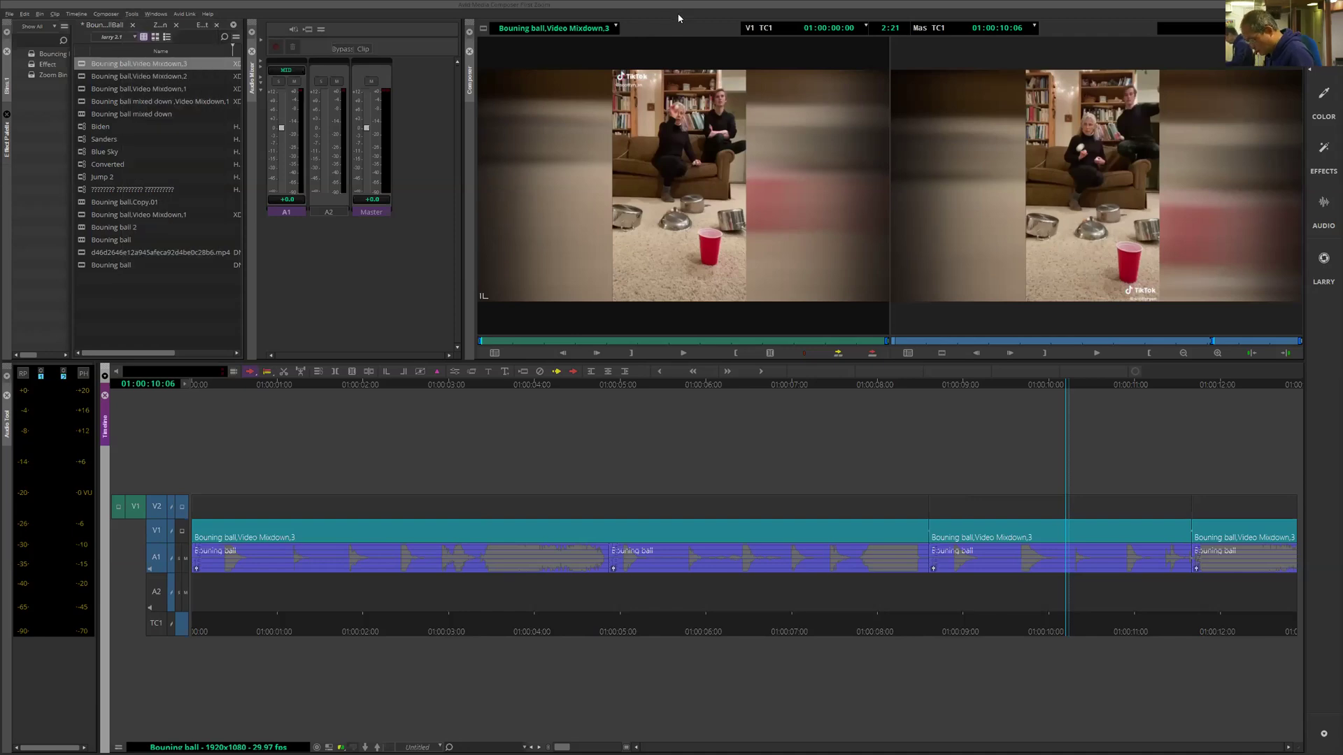
key(ctrl+8)
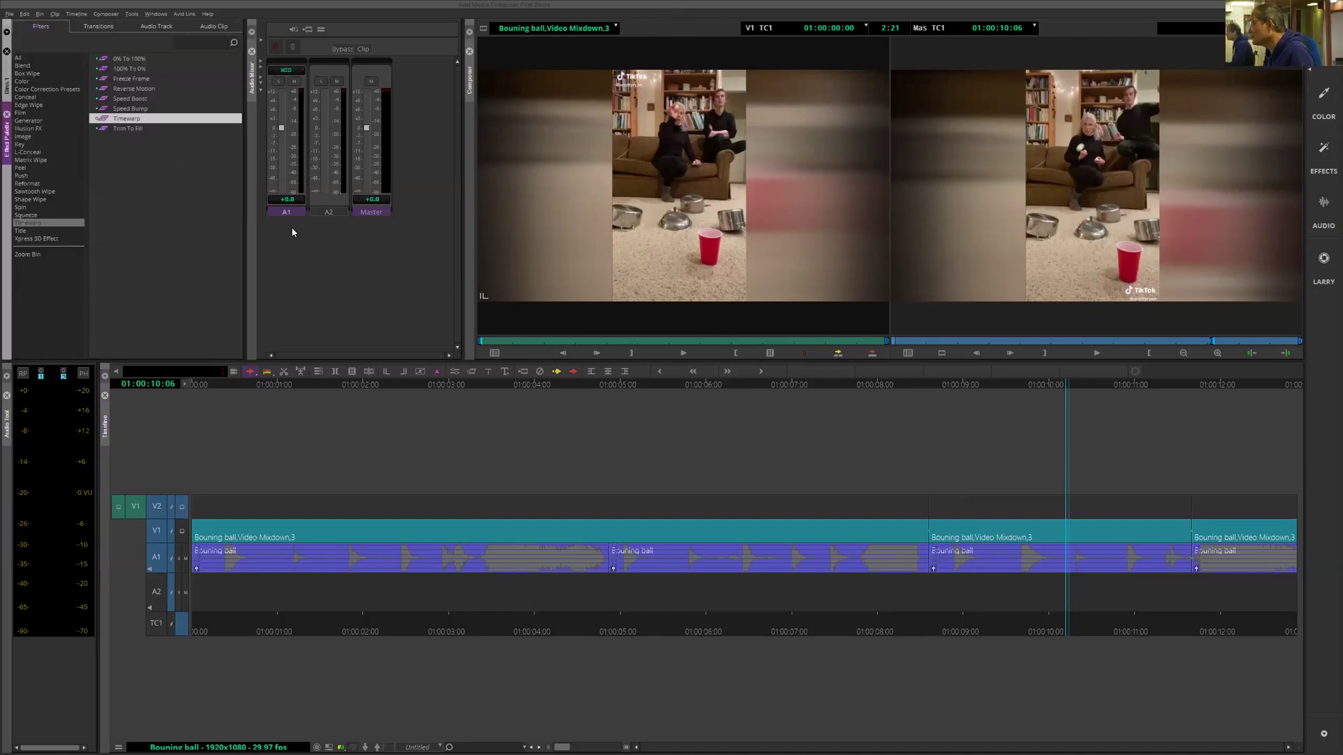
Step: Apply the Timewarp effect from the Timewarp category to the middle V1 clip
click(27, 224)
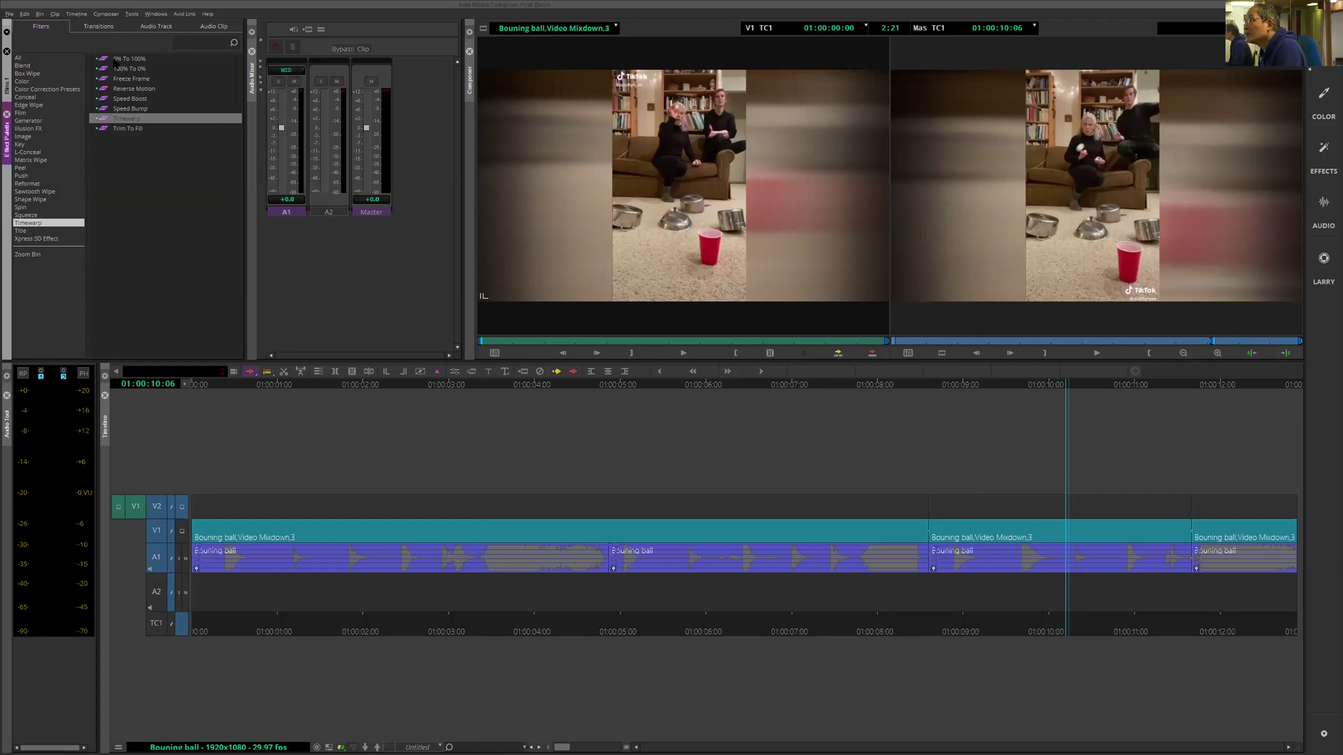
click(105, 121)
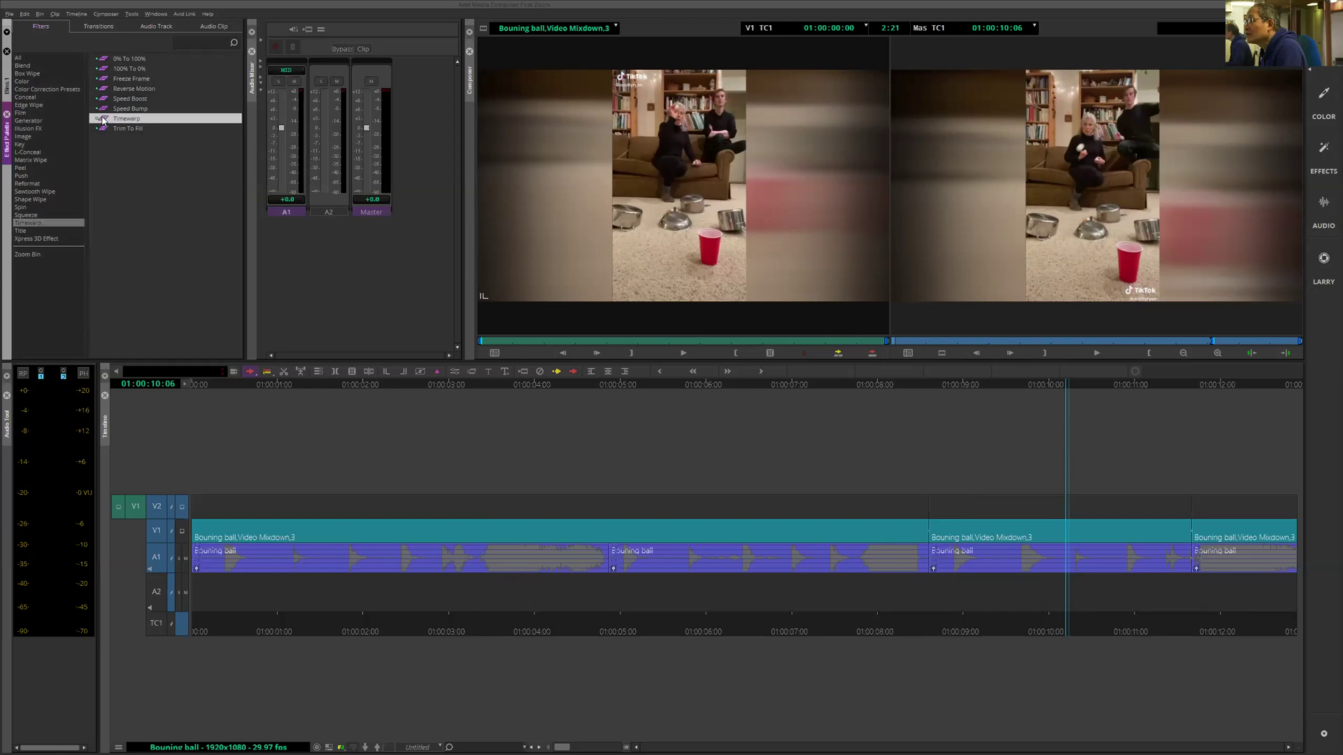
drag(105, 121, 1032, 531)
drag(1058, 385, 1036, 389)
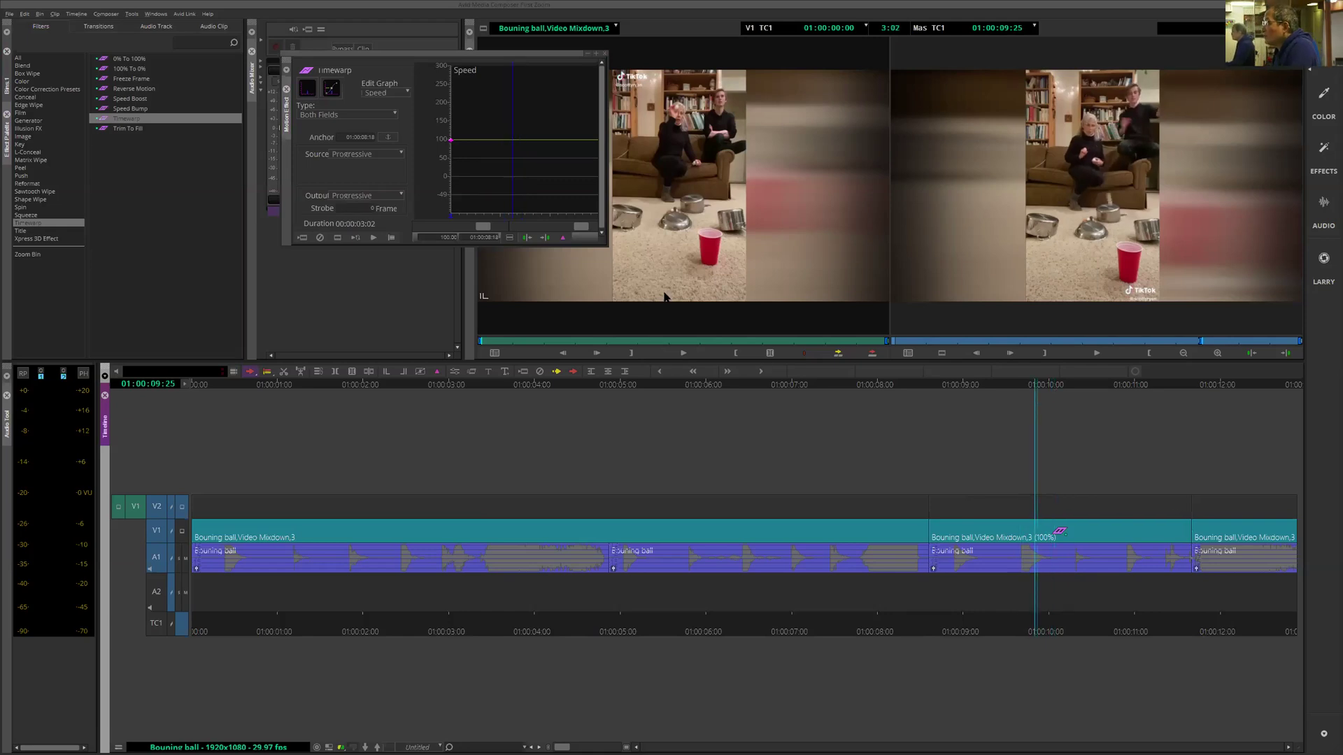
drag(429, 56, 418, 75)
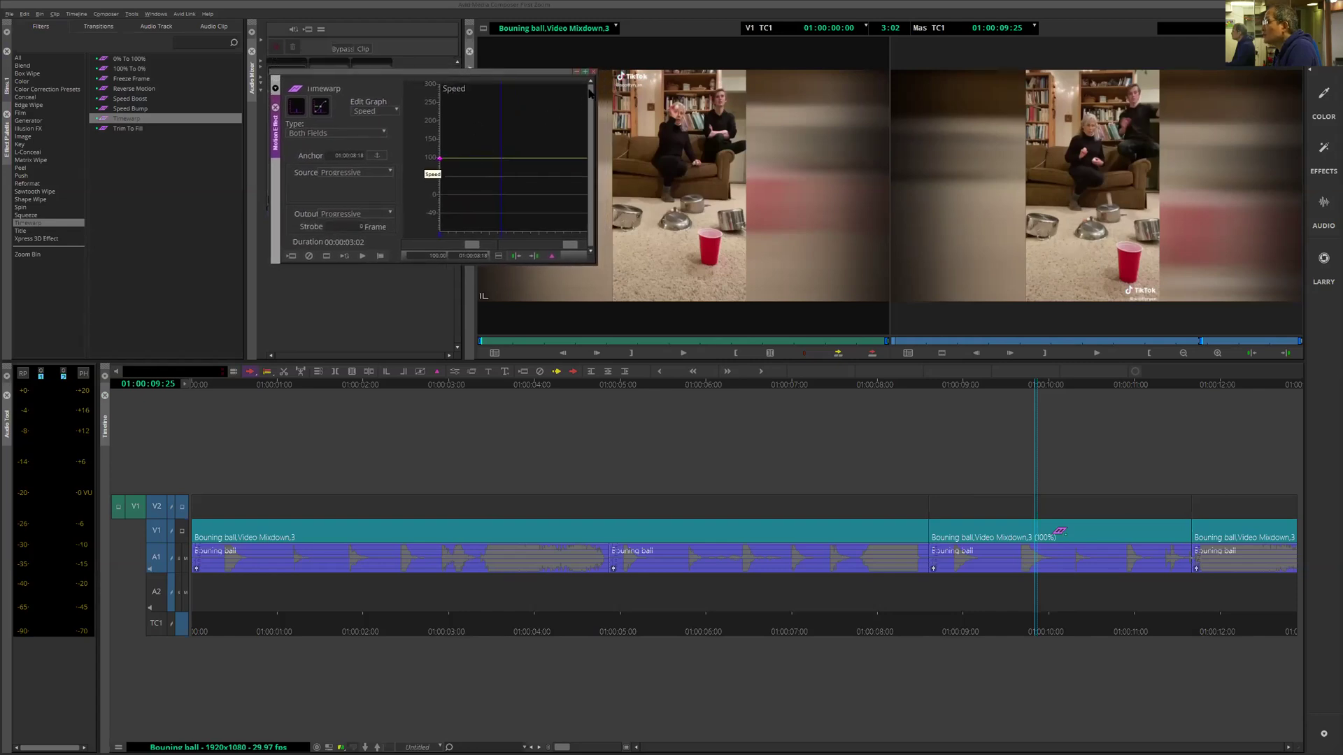
click(594, 73)
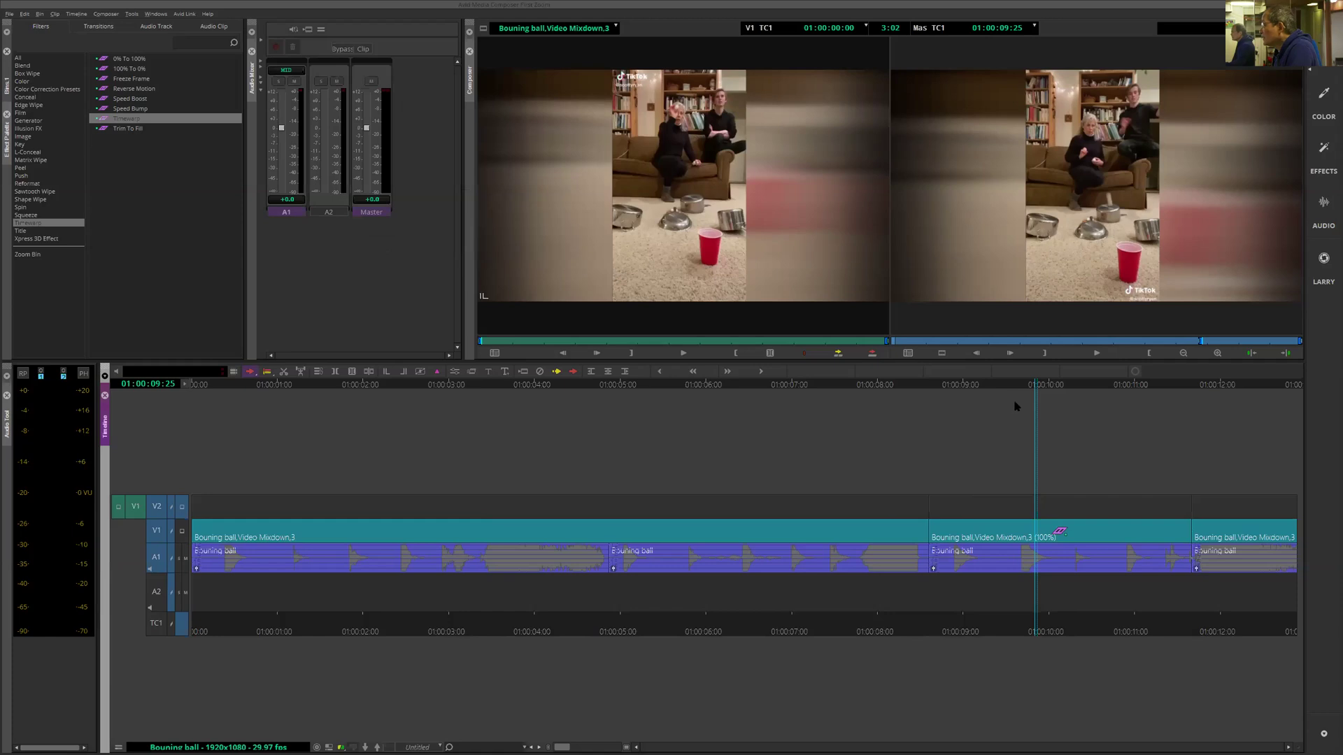
key(Left)
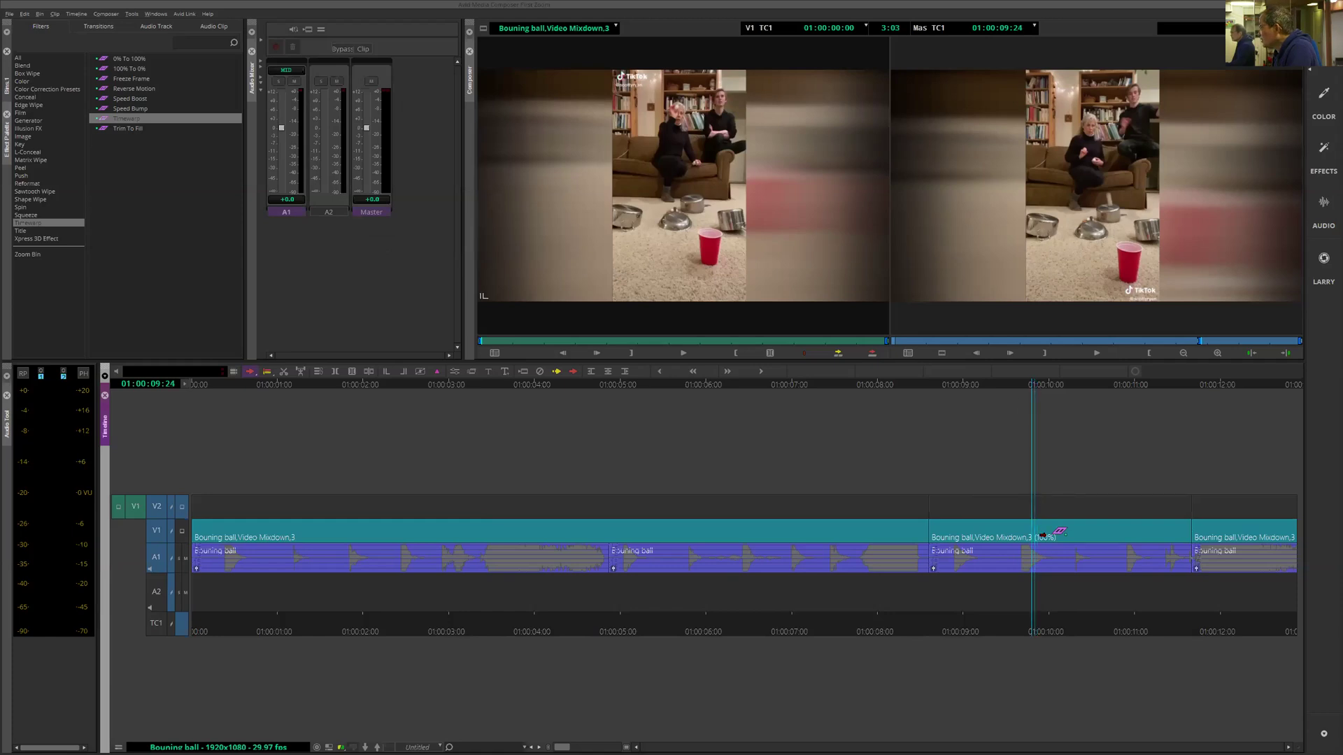
Step: Lower the Timewarp Speed keyframe of the middle clip to 50%
click(454, 371)
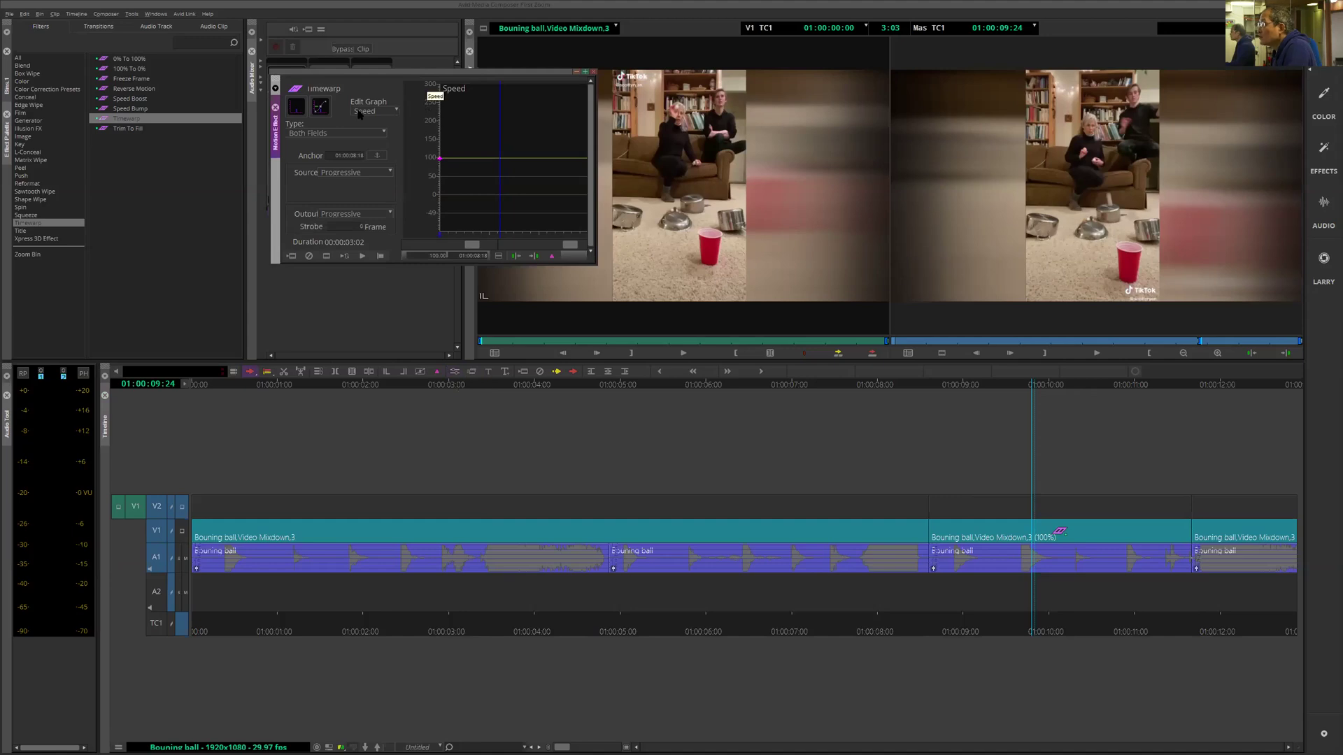
drag(595, 200, 426, 171)
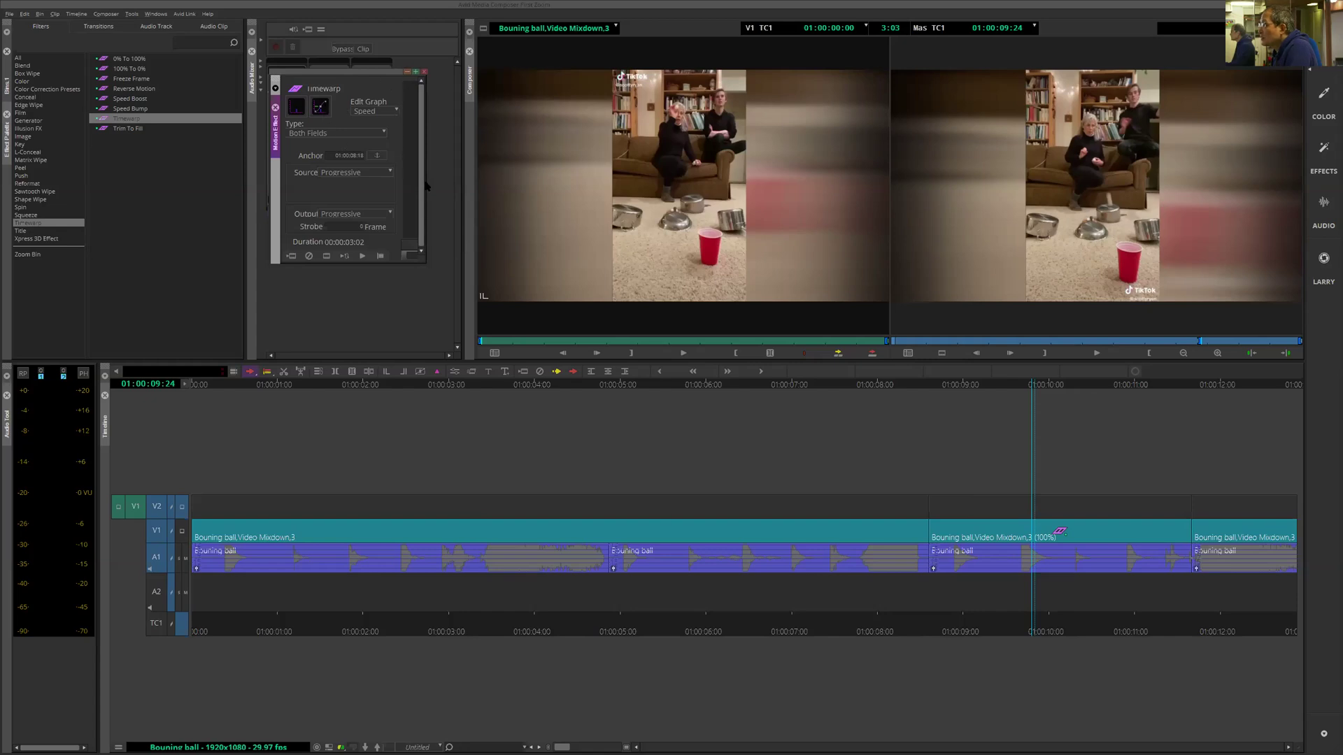
drag(424, 184, 611, 213)
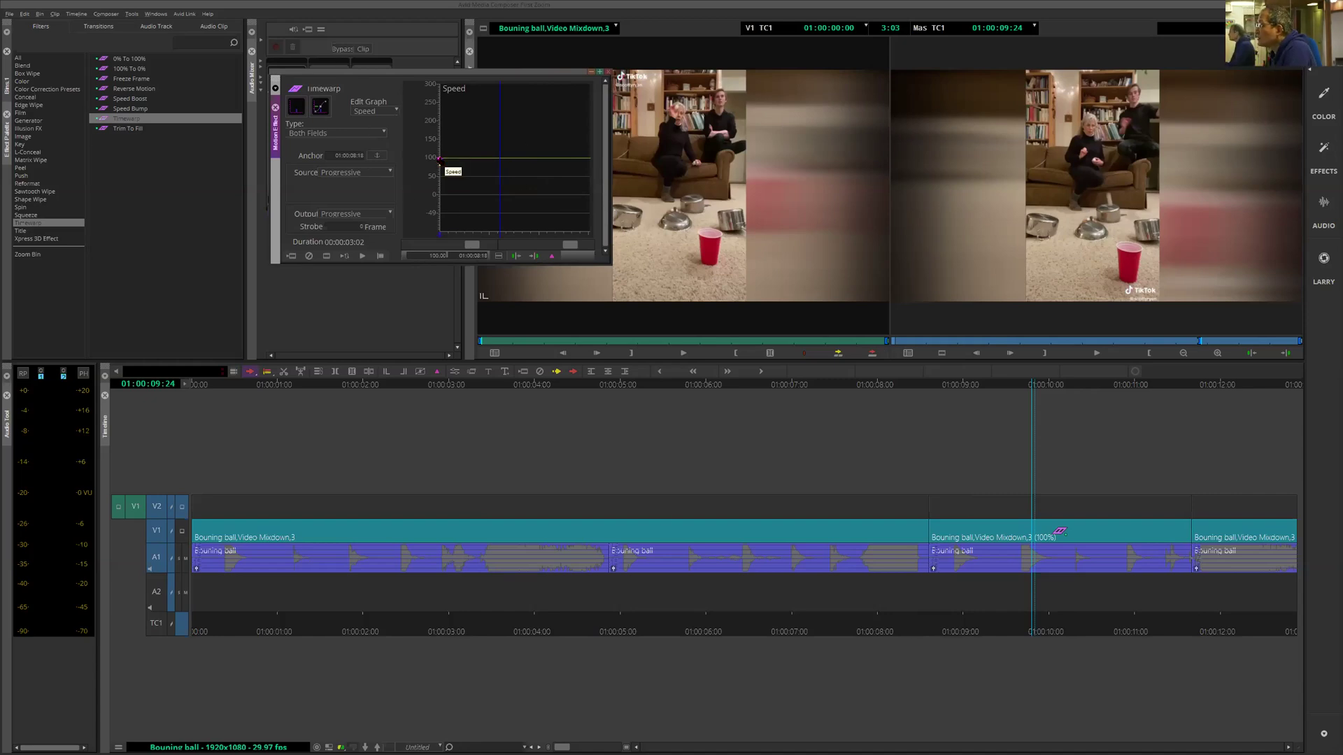
drag(438, 158, 439, 177)
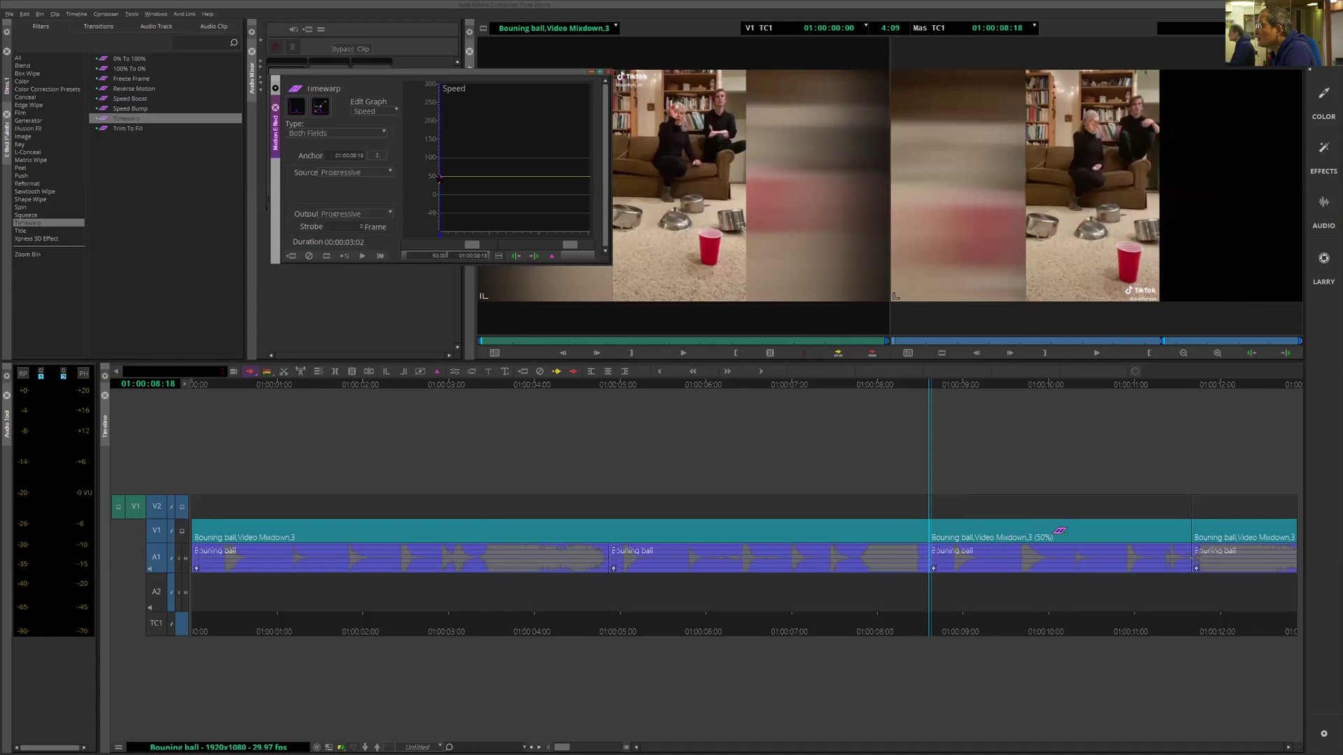
mouse_move(438, 178)
mouse_down()
mouse_move(444, 116)
mouse_move(443, 183)
mouse_up()
mouse_move(439, 177)
mouse_down()
mouse_move(440, 215)
mouse_move(439, 176)
mouse_up()
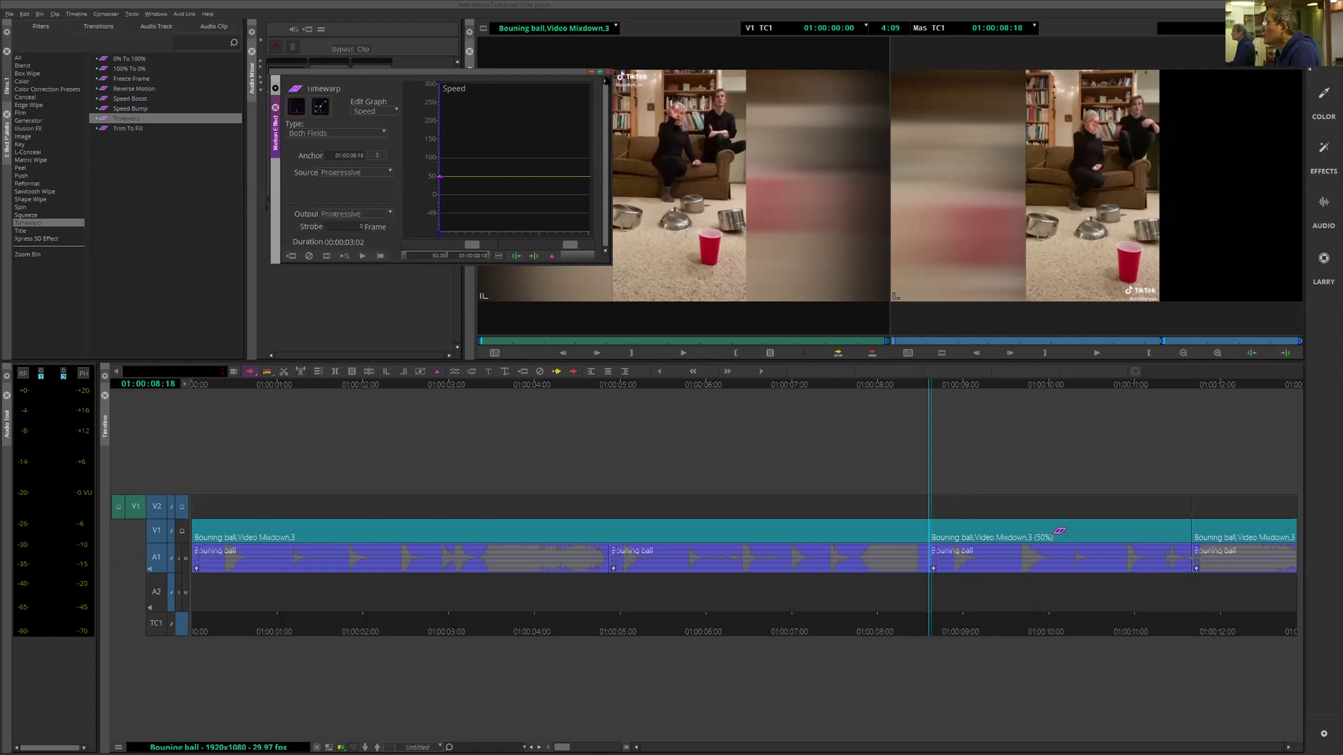
Step: Play back the 50% slow-motion section and park at 01:00:09:21
click(600, 72)
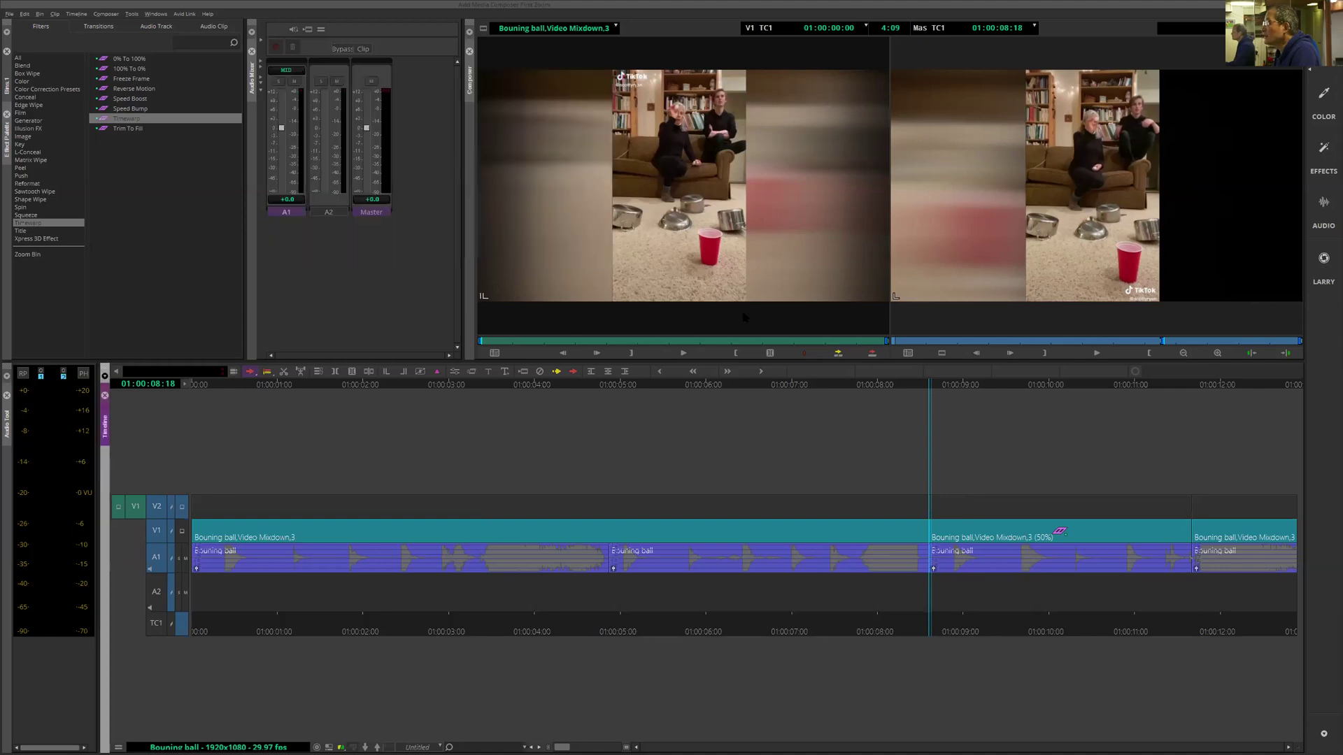
click(898, 386)
key(space)
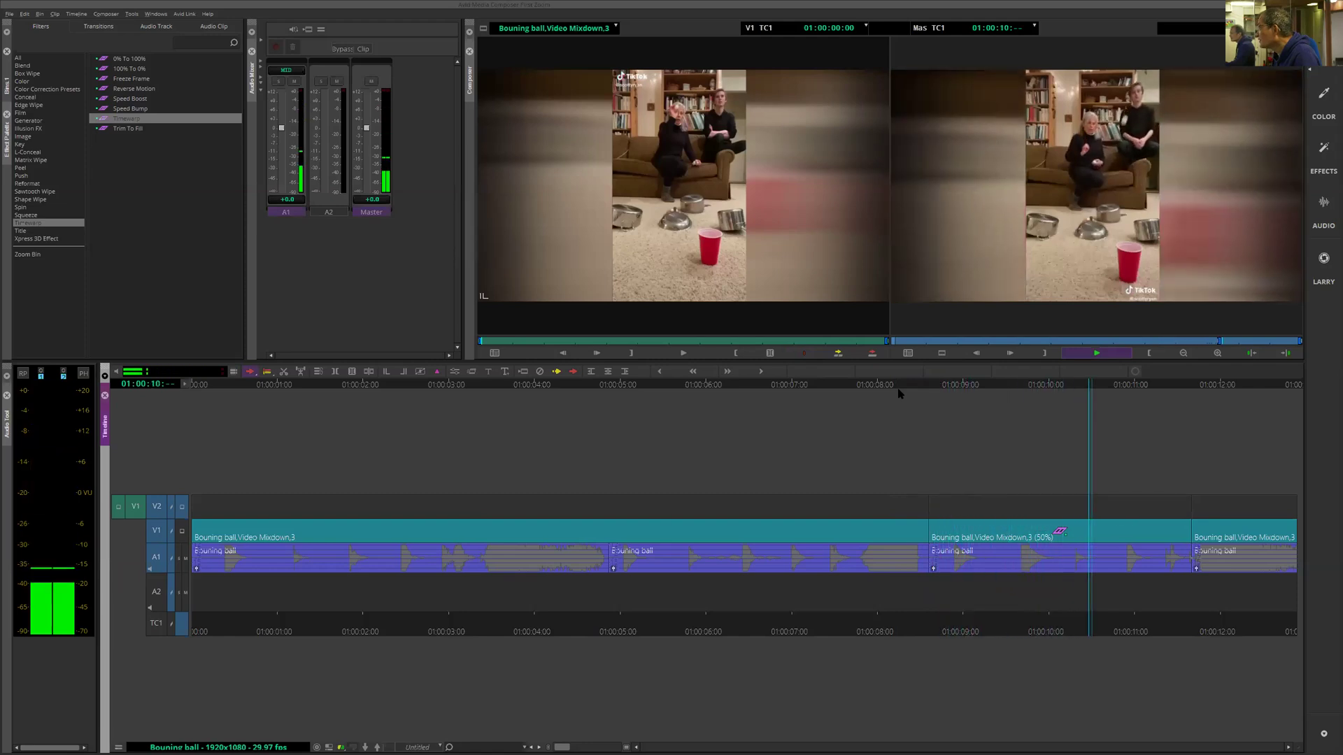
key(space)
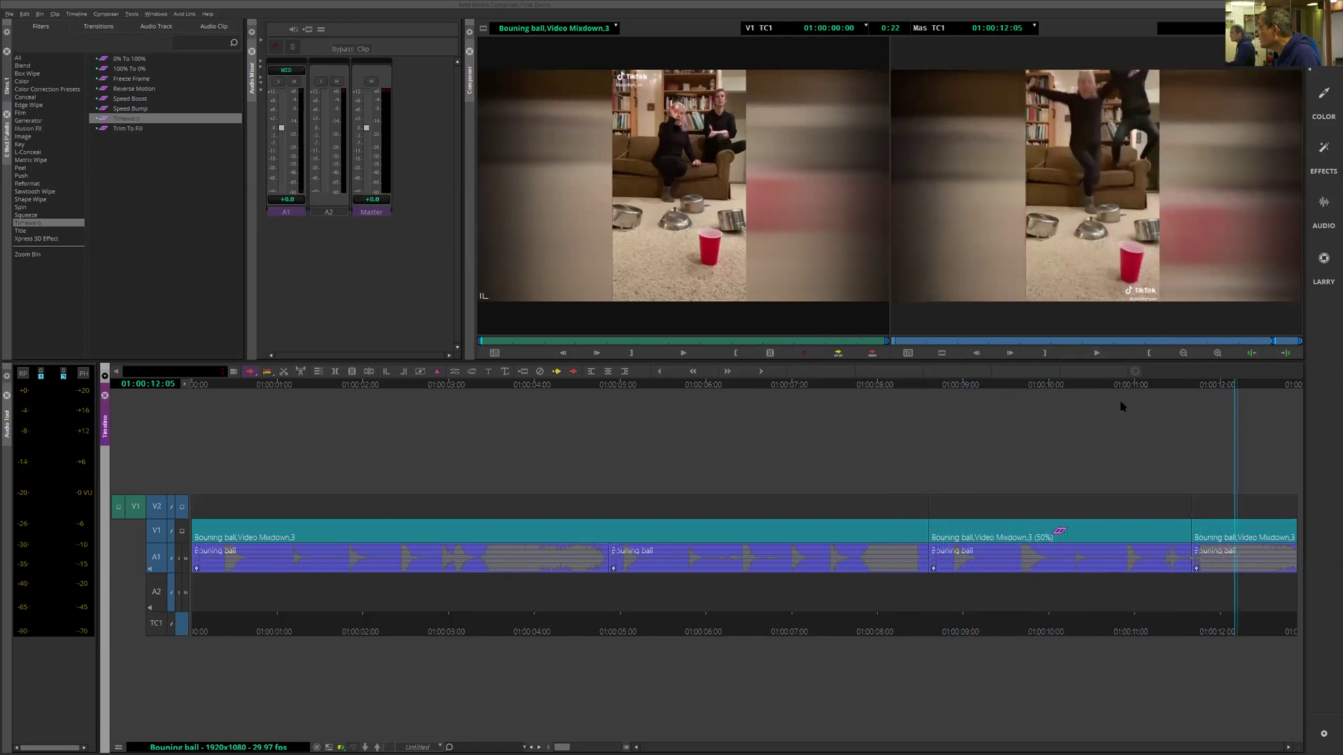
click(1200, 389)
click(1018, 412)
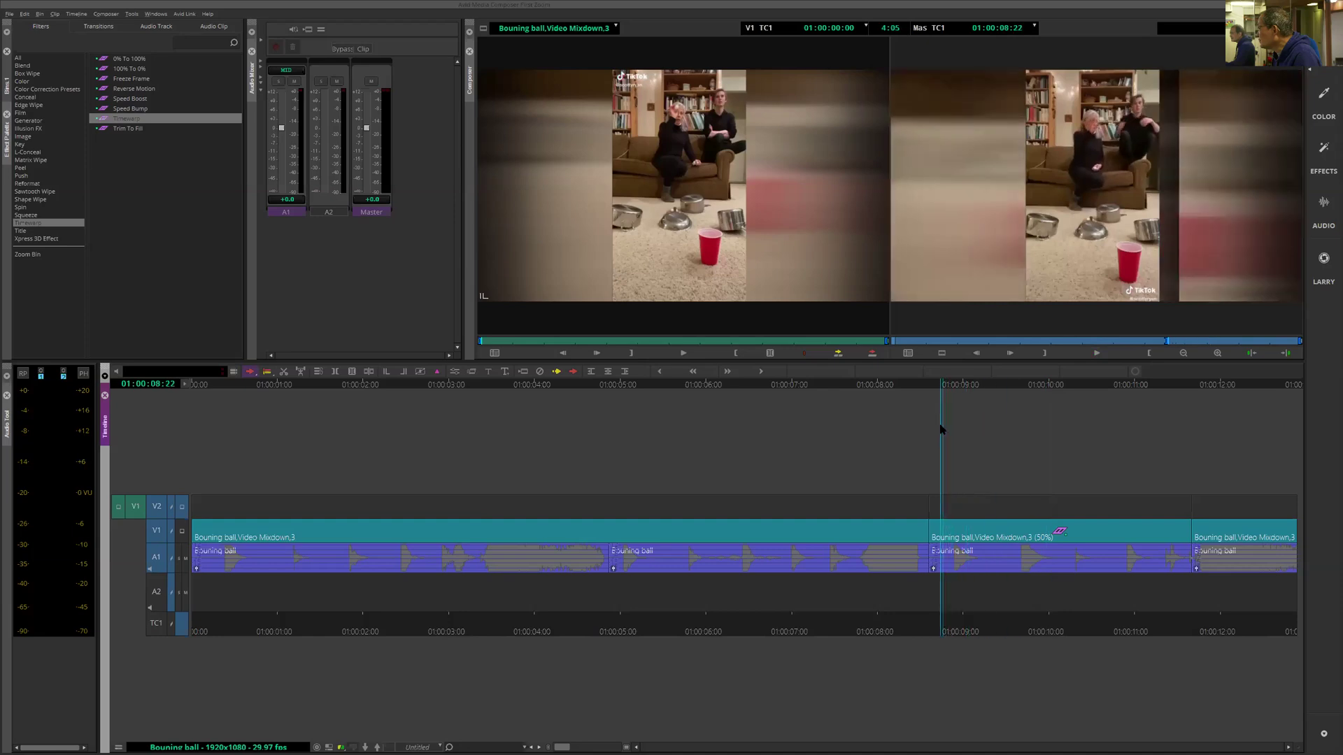
key(space)
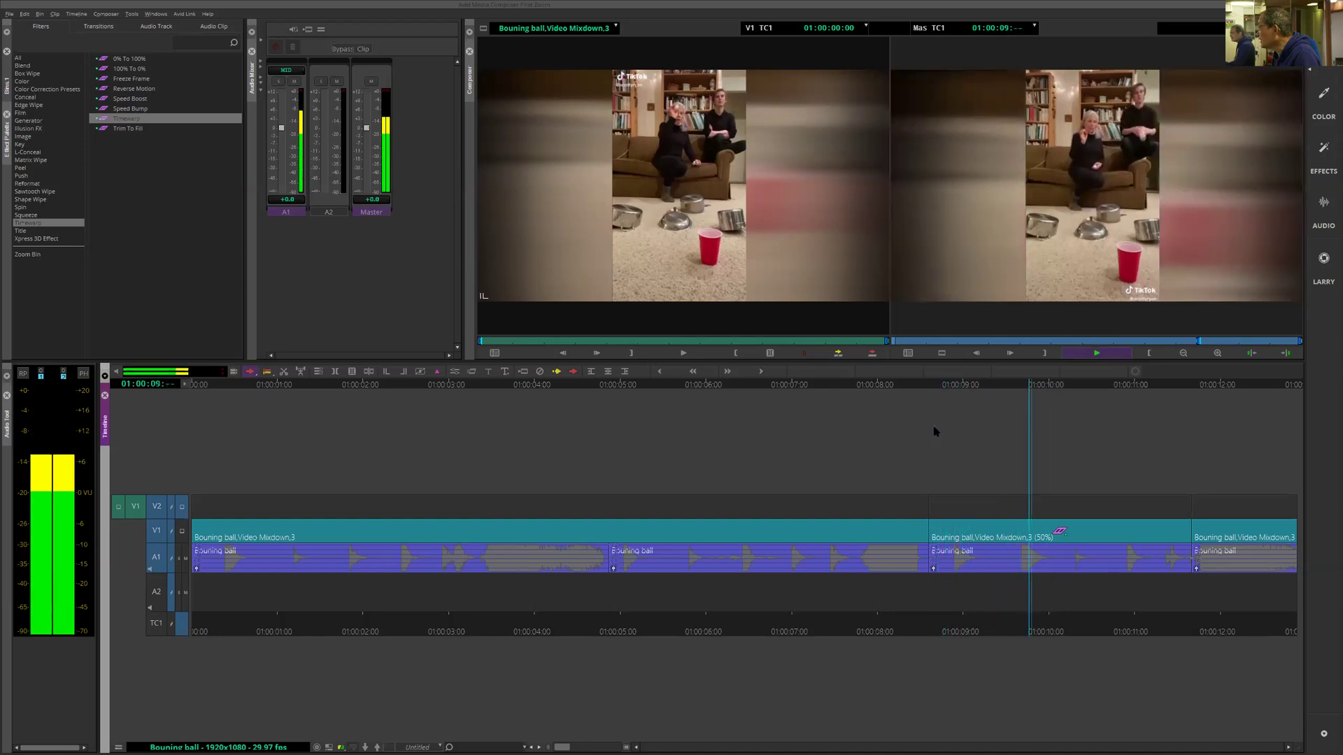
key(space)
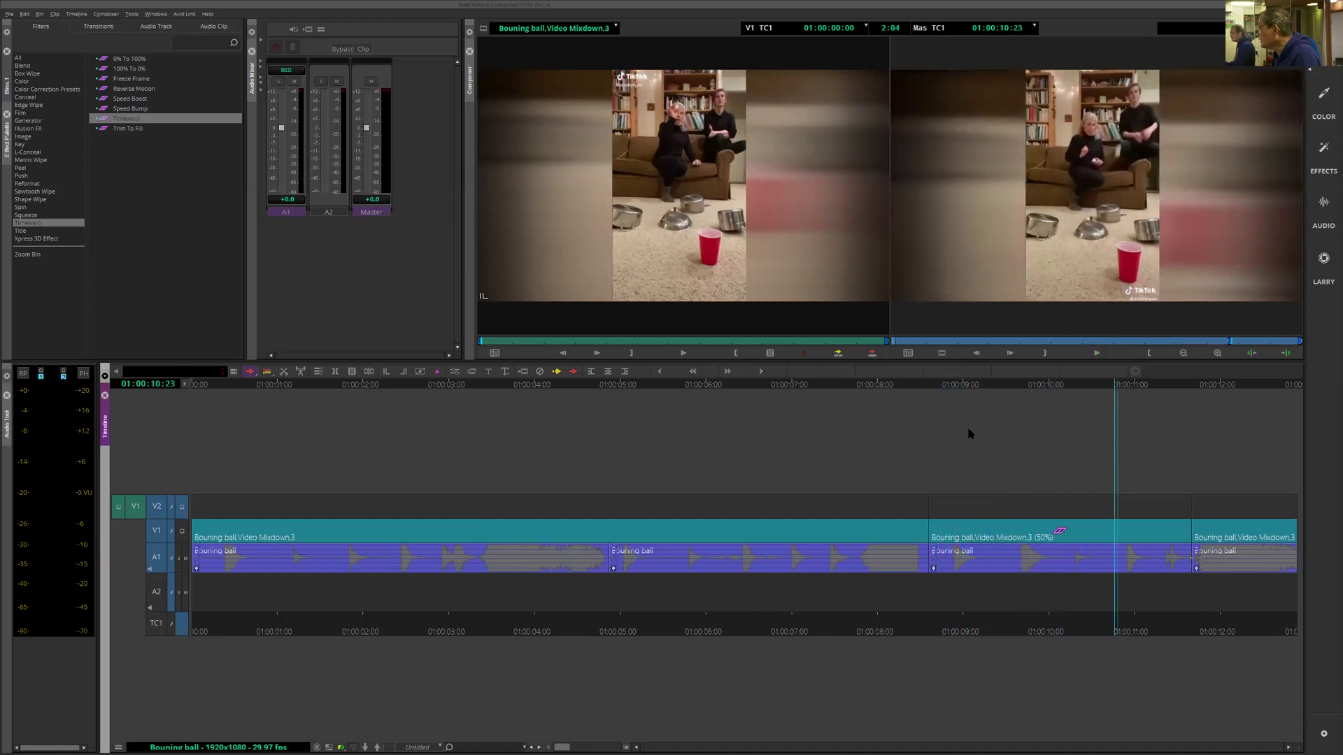
key(space)
key(space)
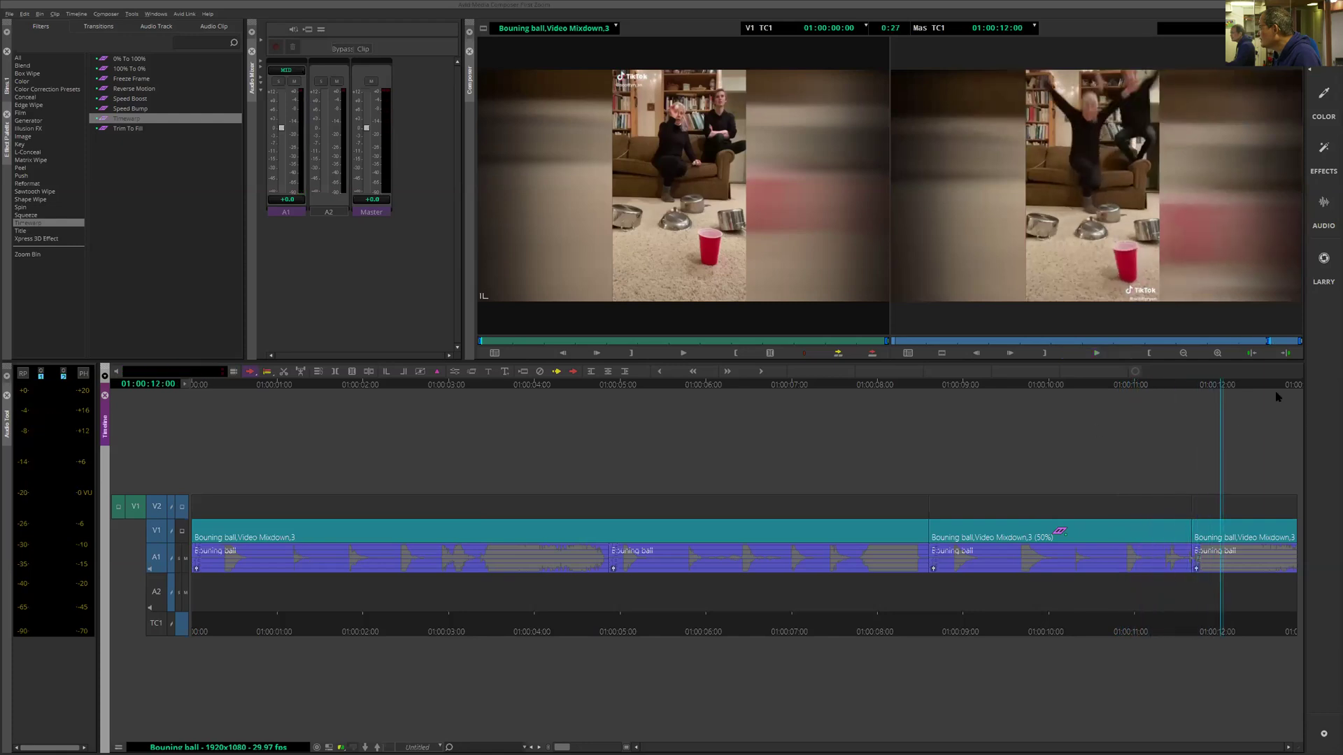
drag(1223, 393, 1098, 397)
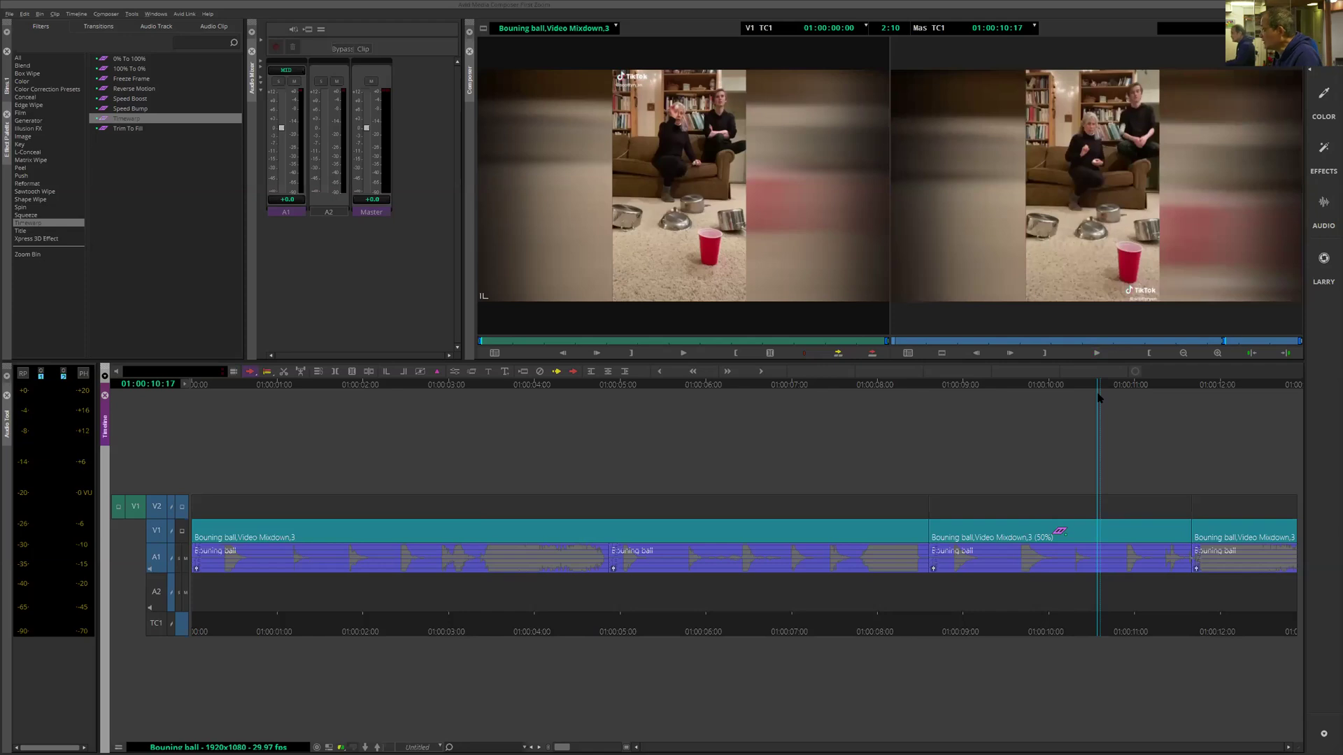
click(1047, 389)
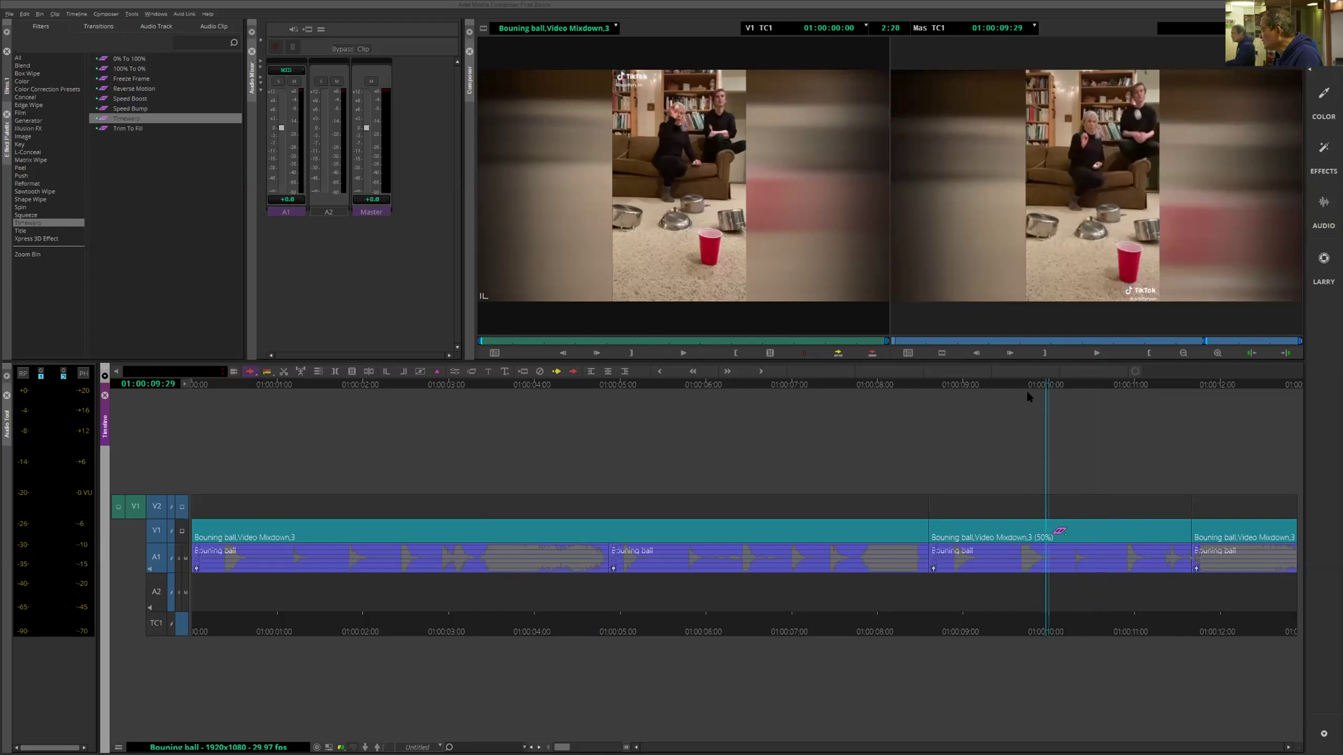
click(1026, 392)
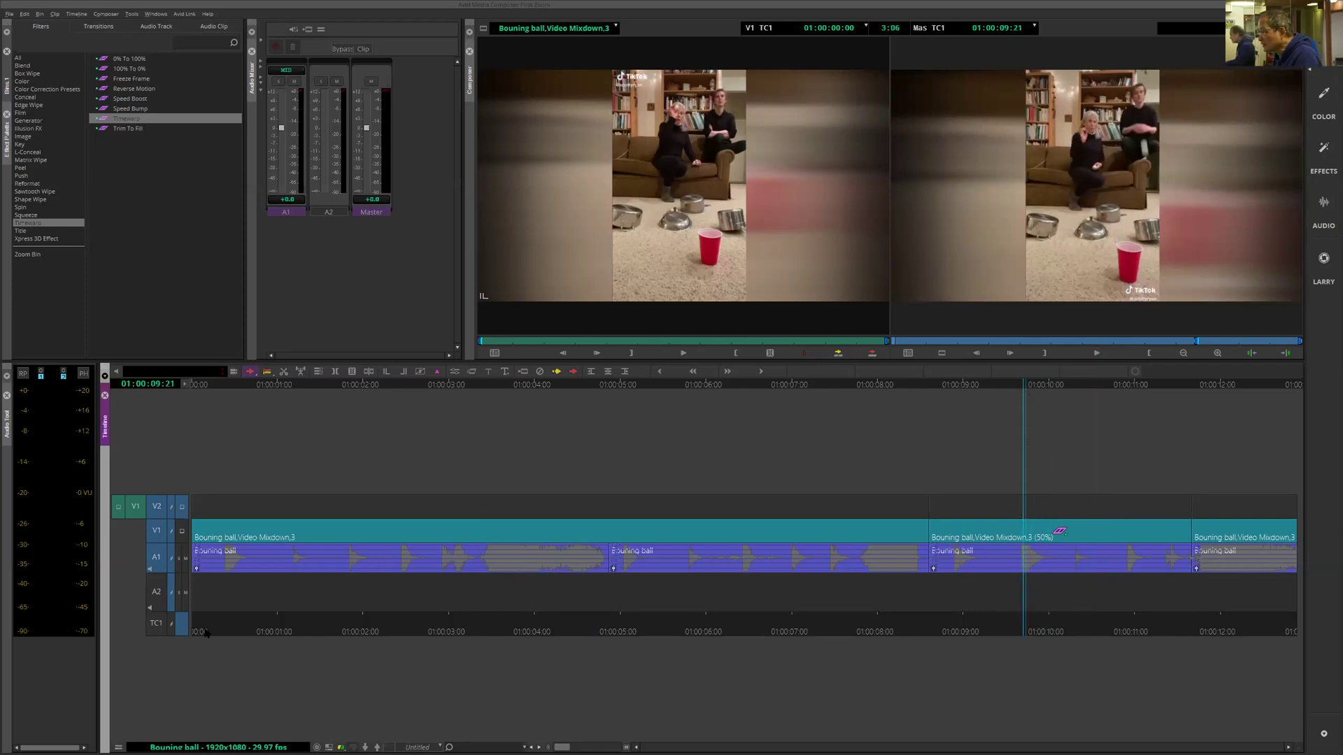
Step: Patch the source video to V1 and mark in and out around the slow-motion clip
click(166, 510)
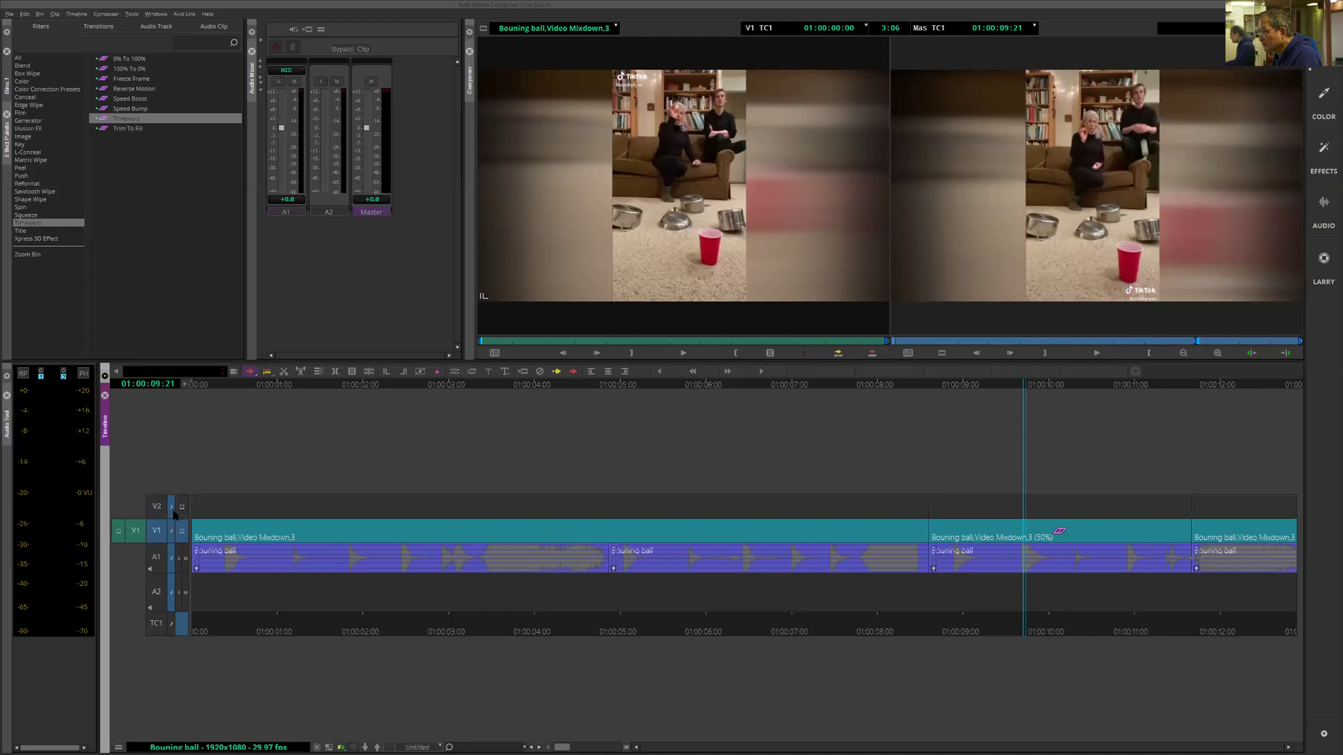
key(t)
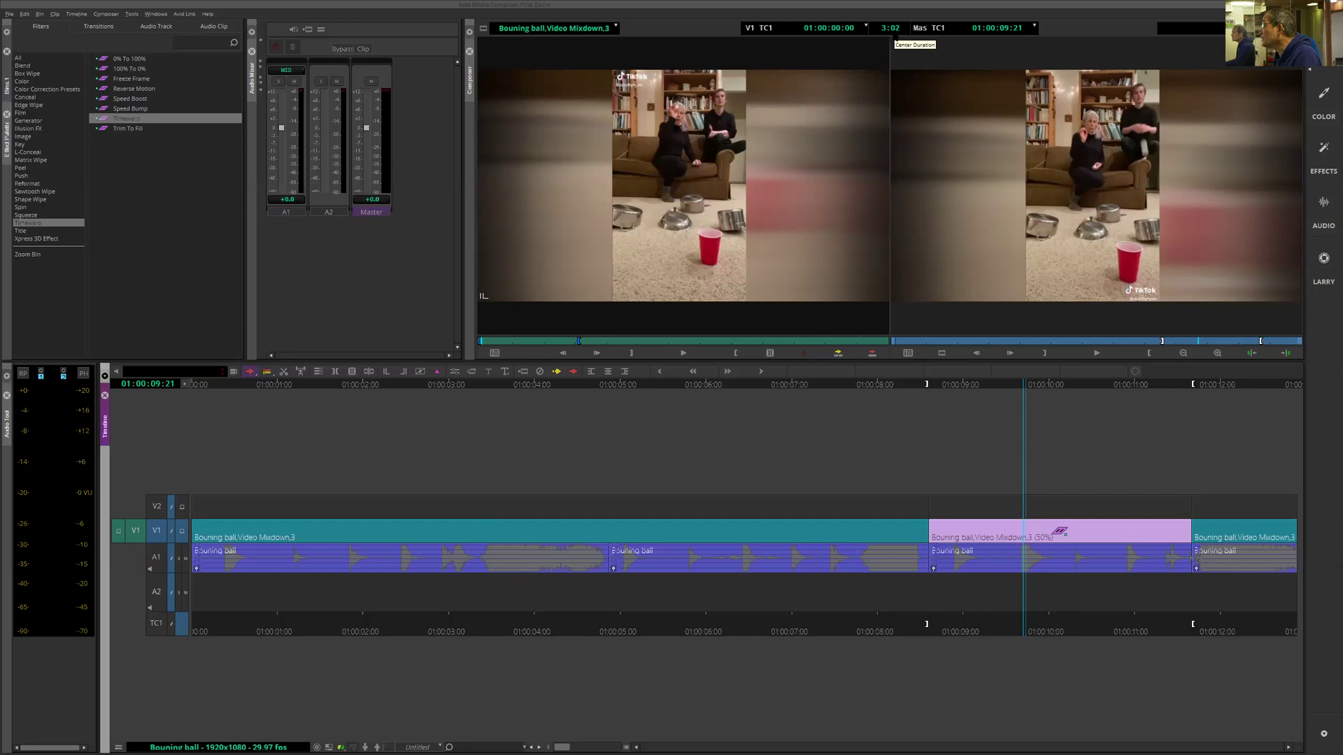
key(Left)
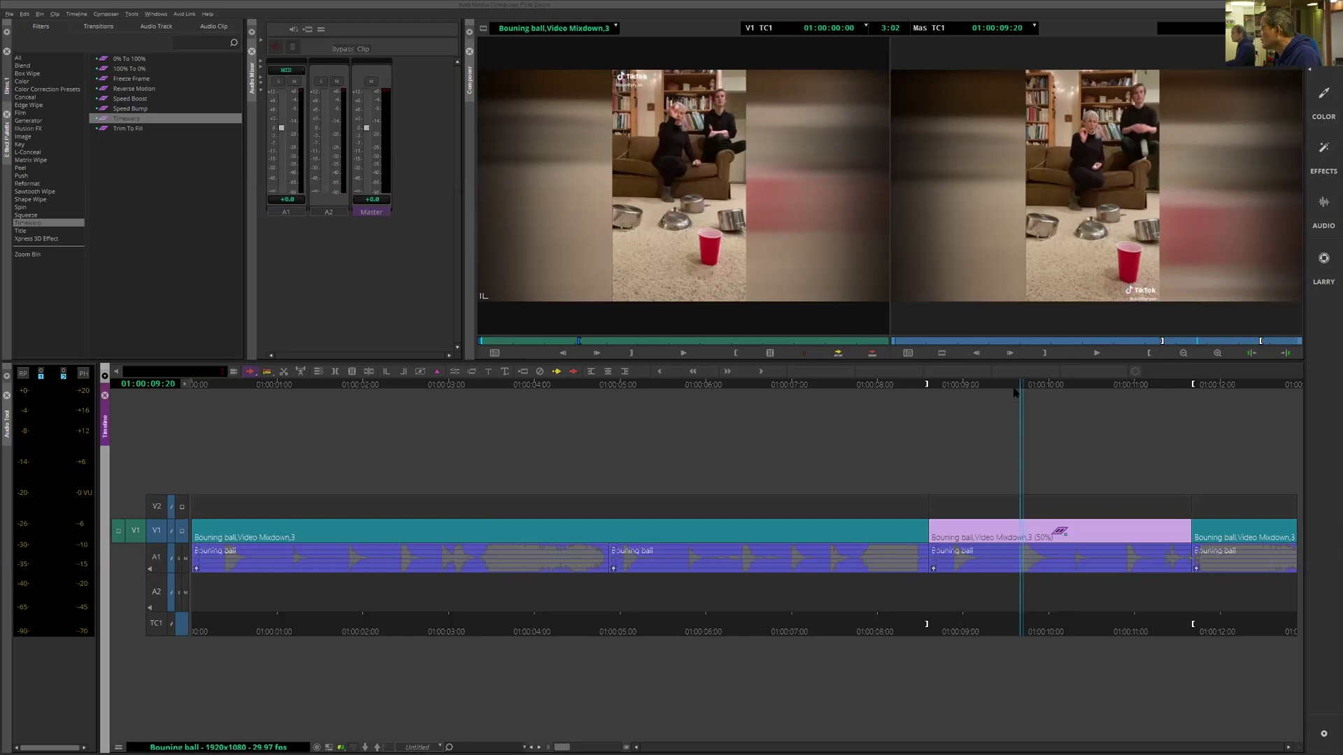
drag(1015, 392, 1190, 455)
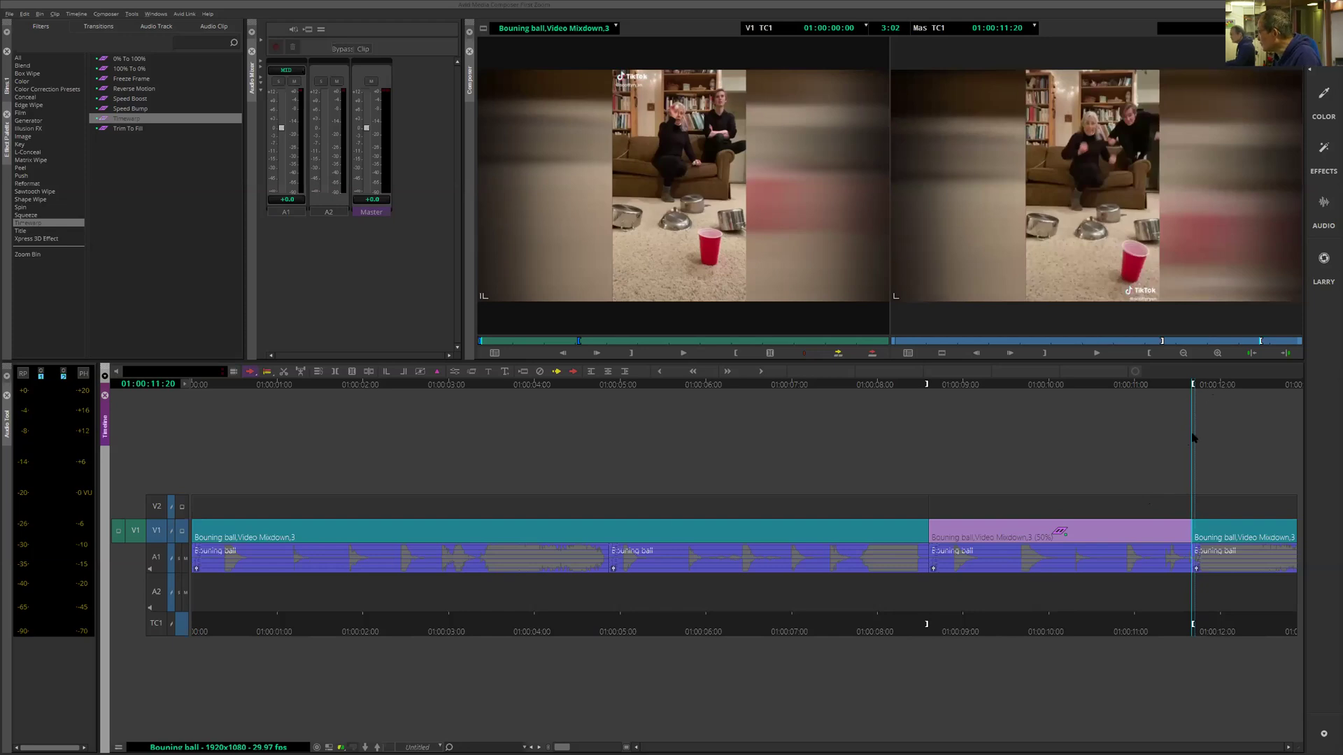
Step: Trim the cut after the slow-motion clip three frames earlier, then one frame later
click(609, 372)
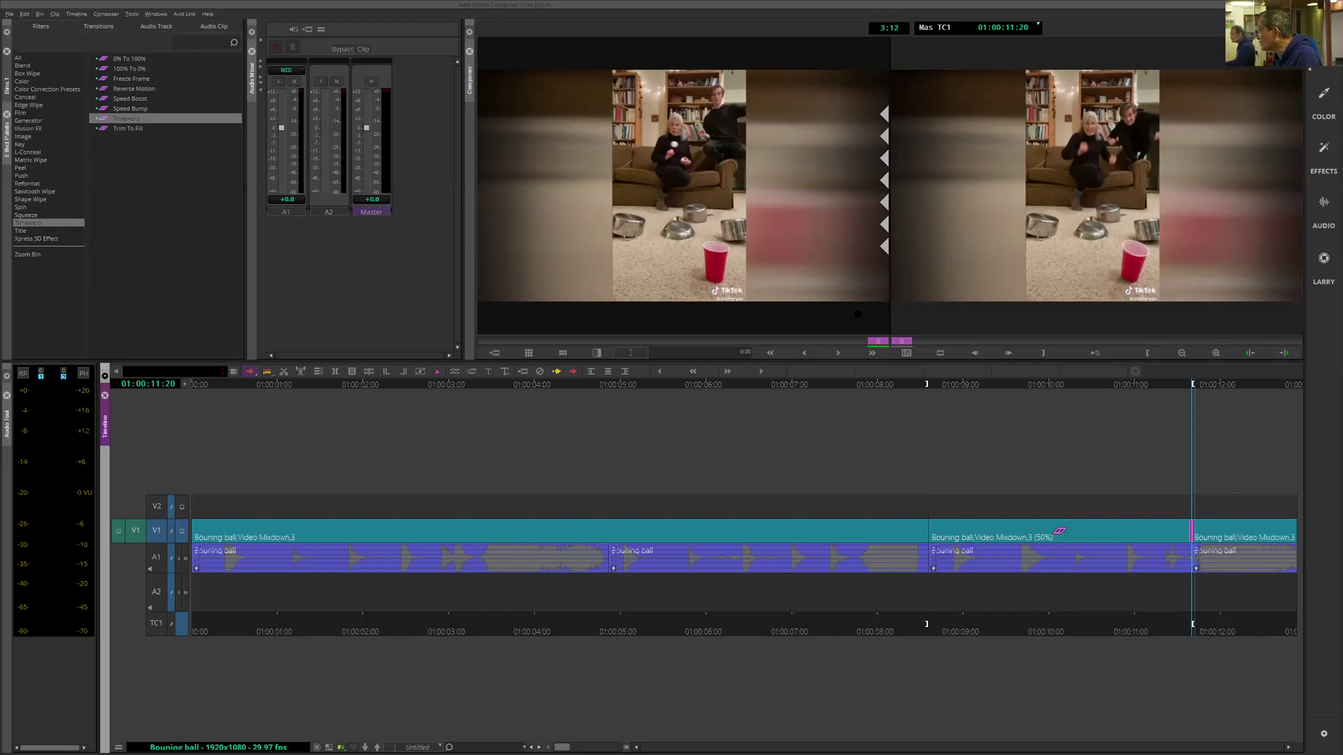
click(852, 318)
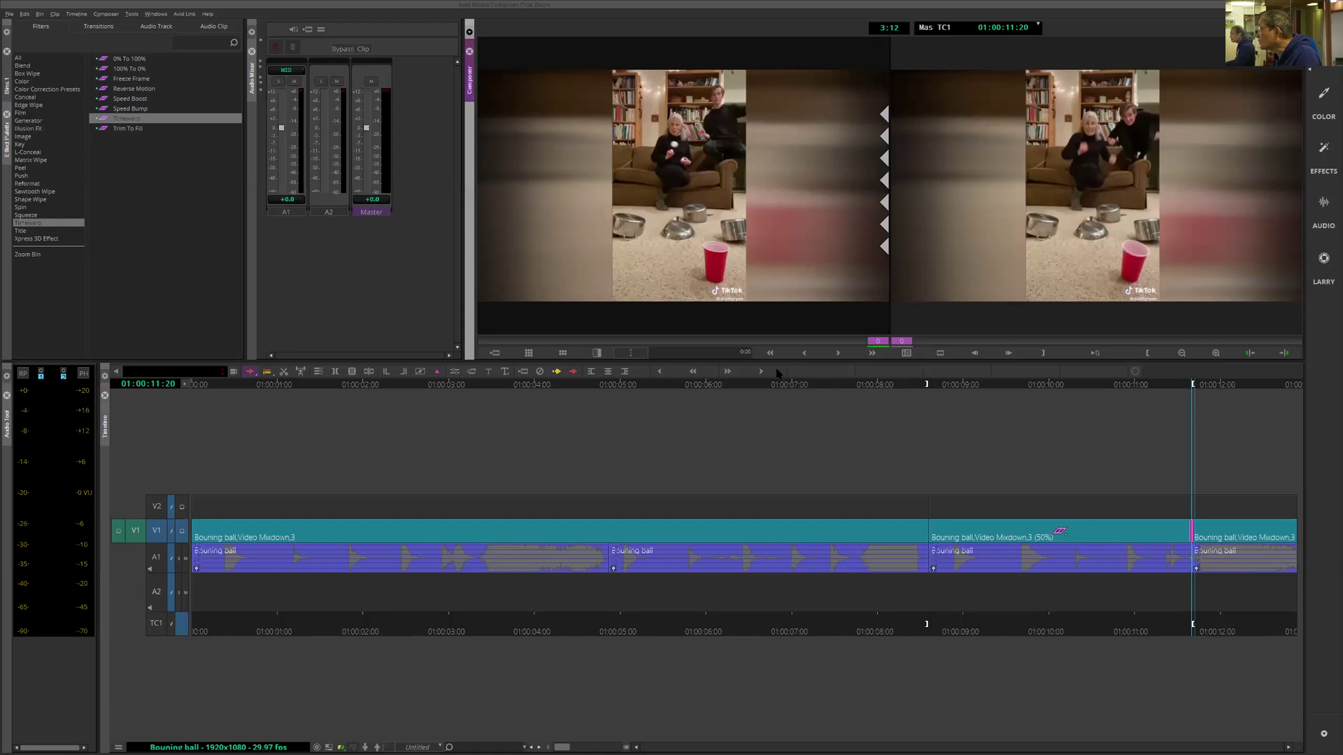
click(594, 372)
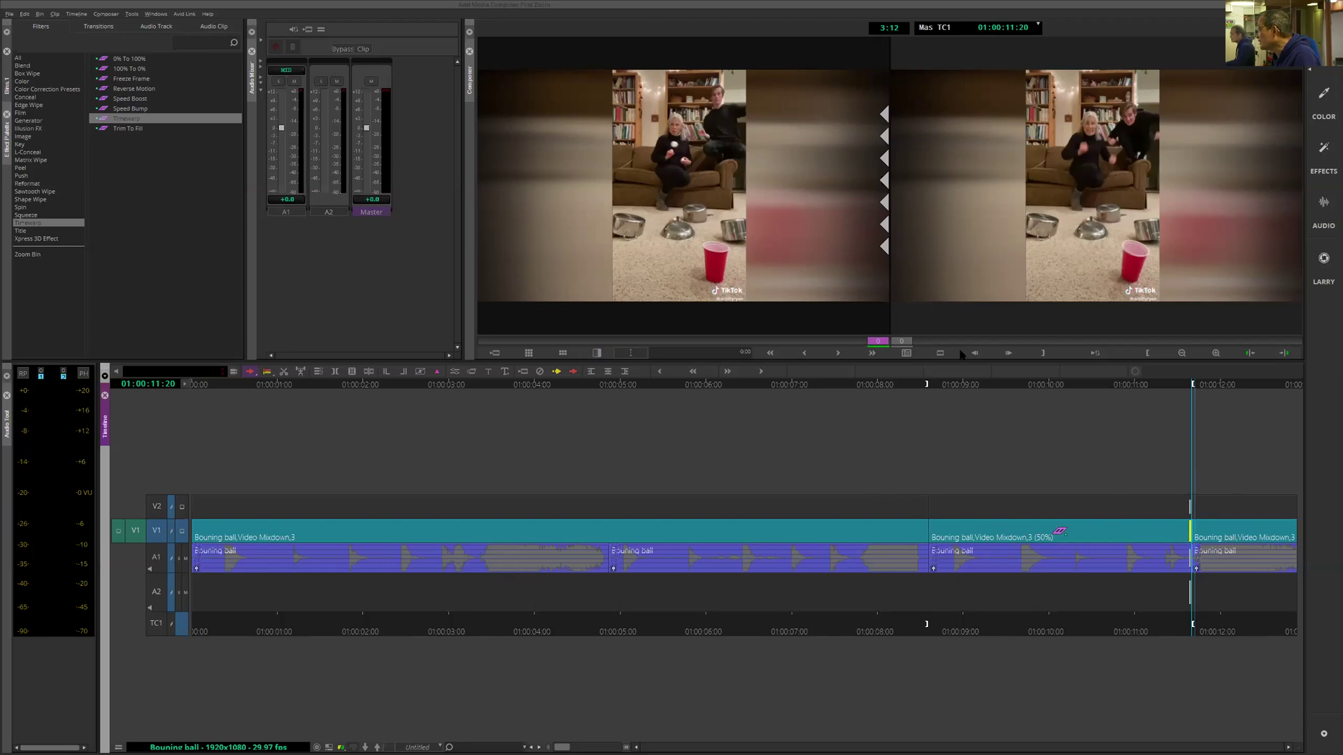
click(887, 297)
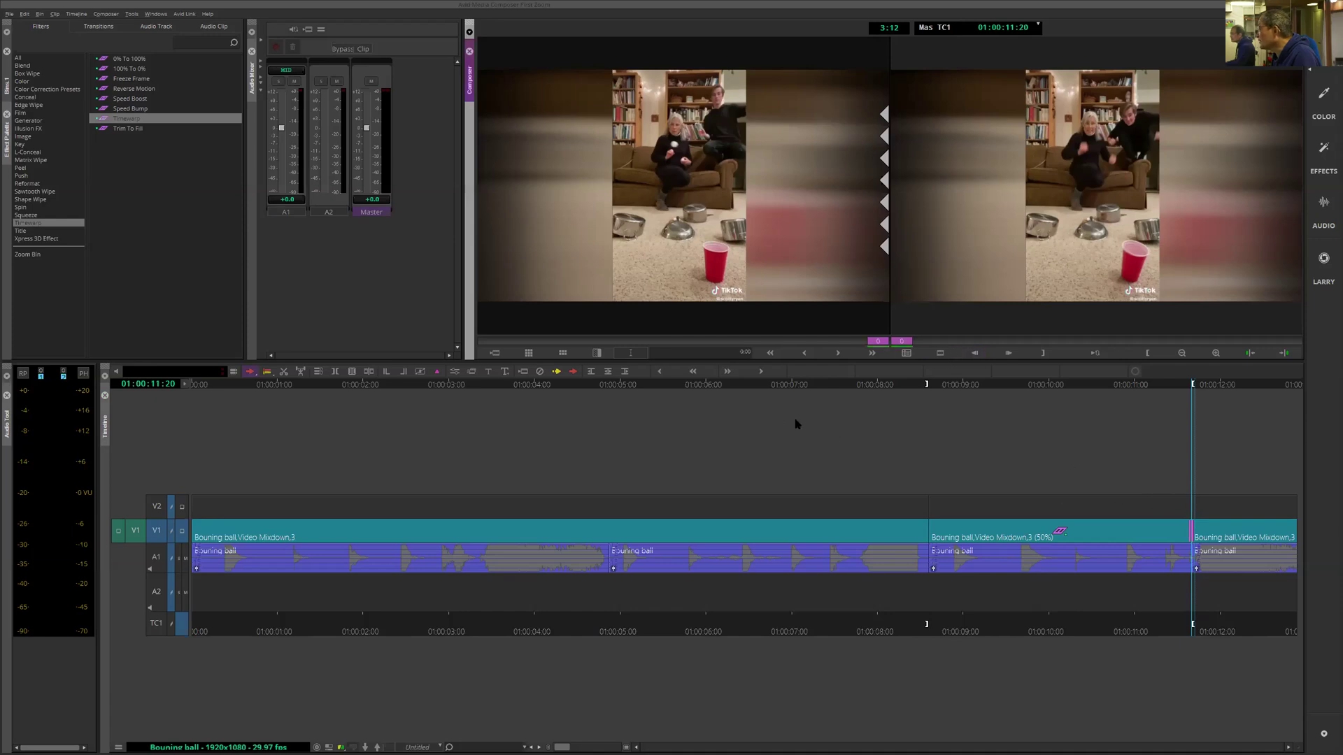
click(591, 373)
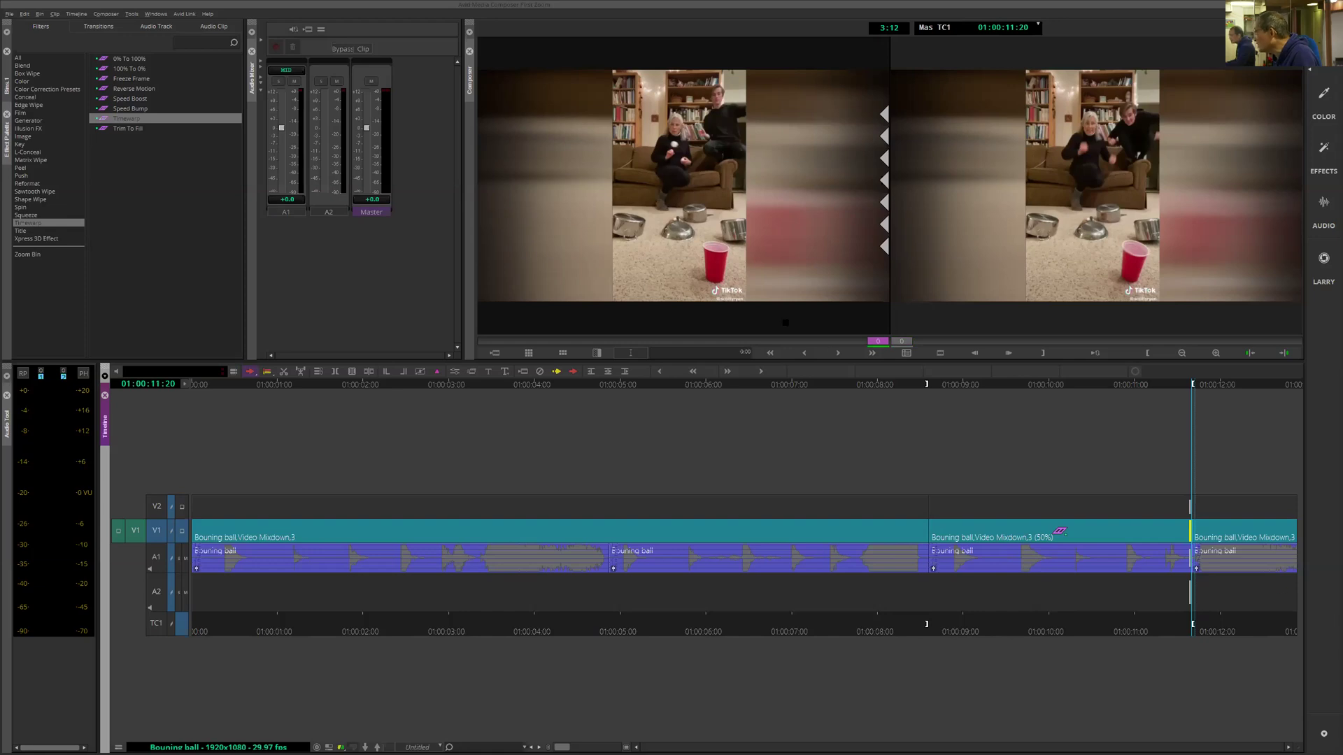
click(608, 372)
click(660, 372)
double_click(660, 373)
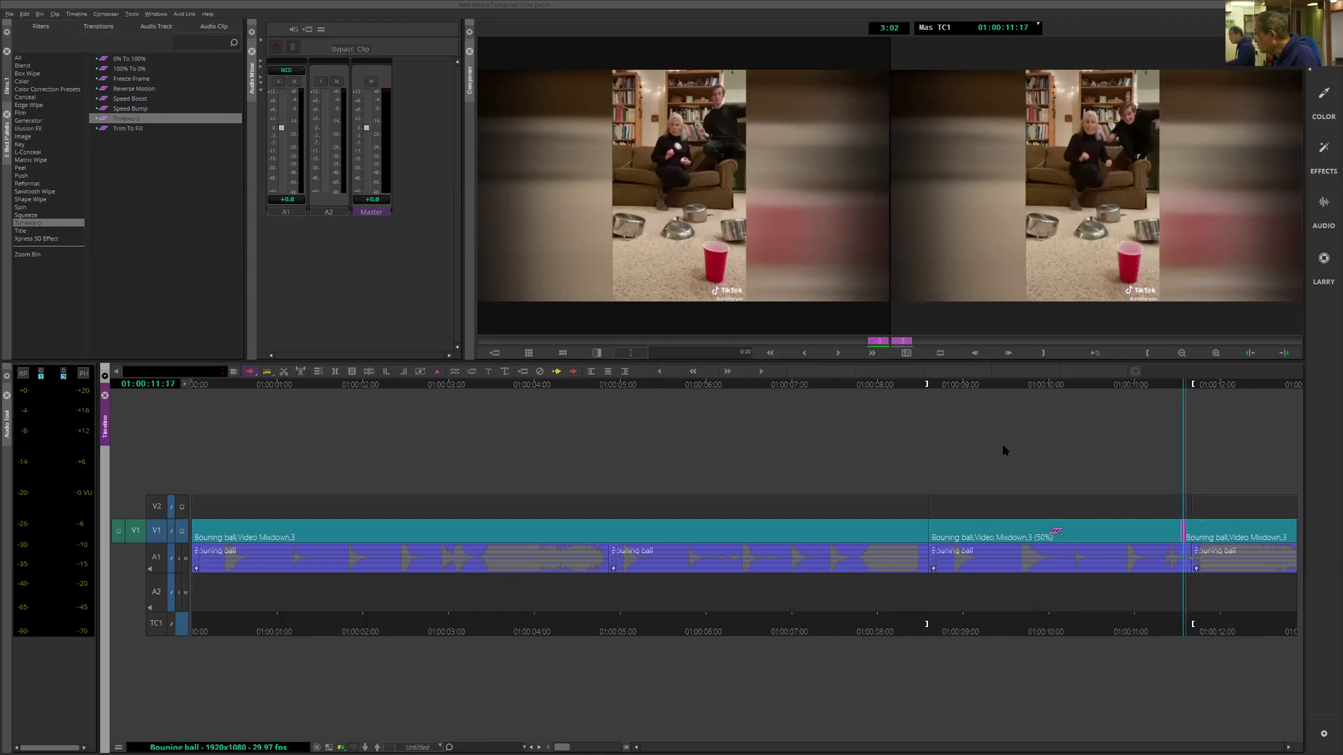
key(period)
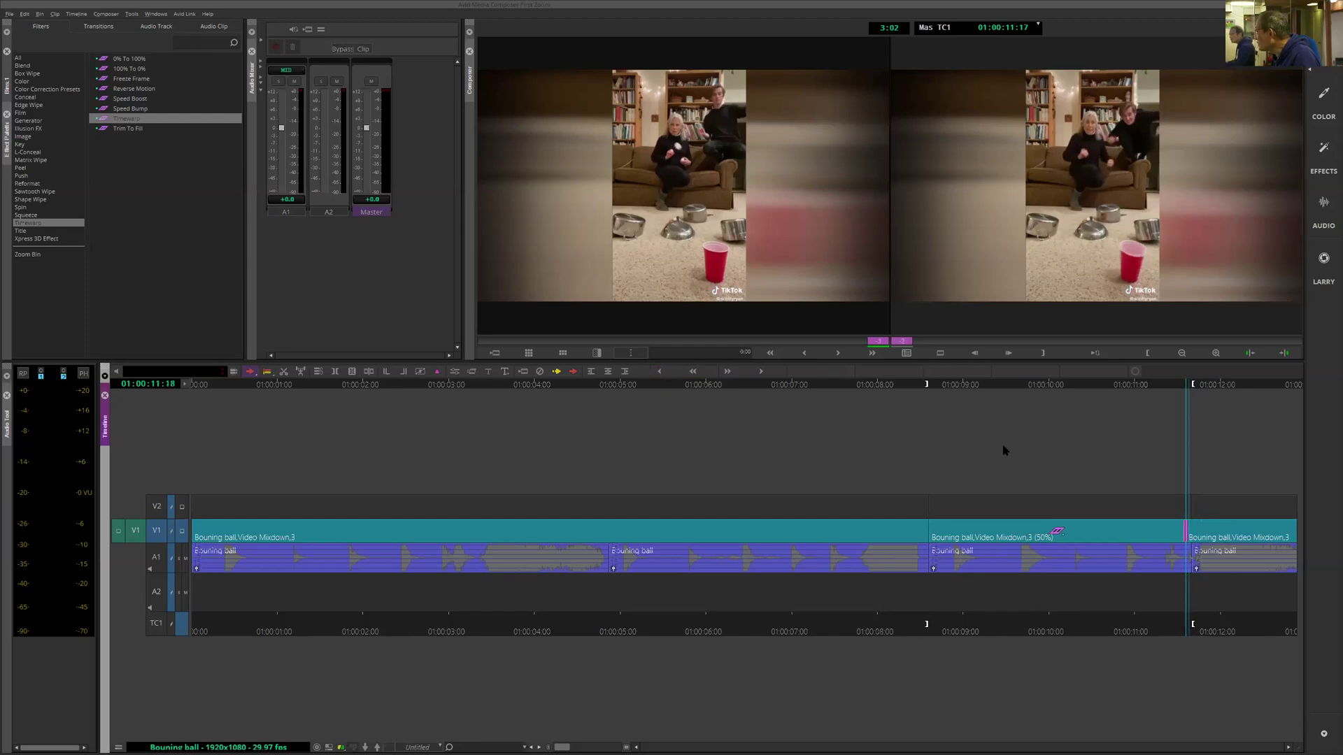
click(591, 372)
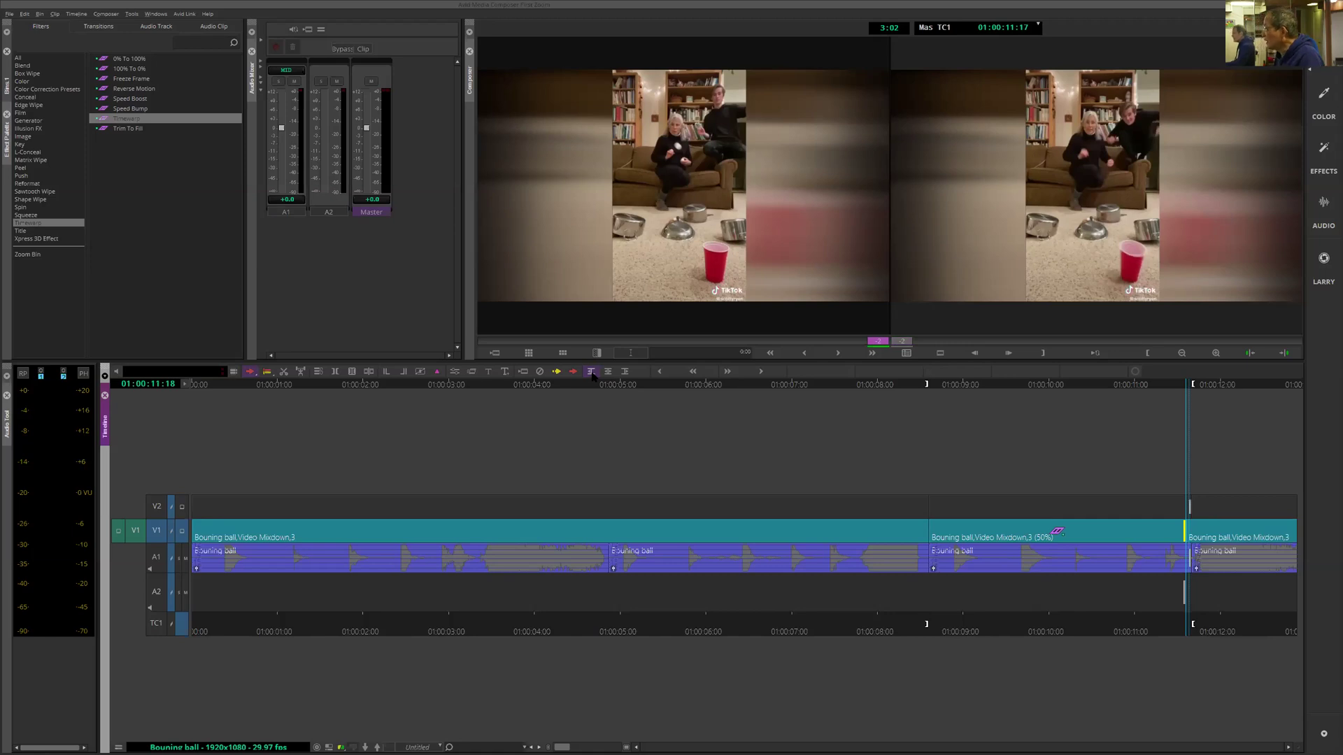
click(806, 209)
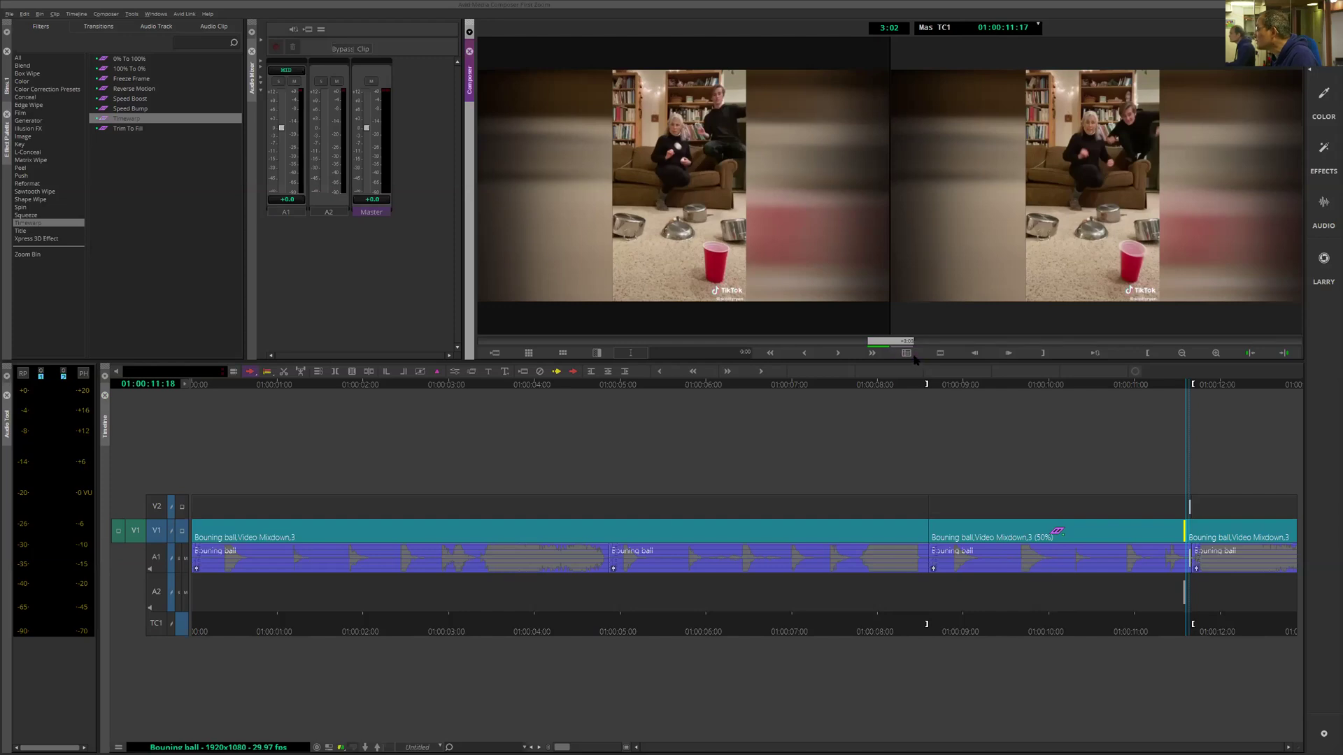
Step: Exit trim mode, play the slowed section, and park at 01:00:11:18
key(u)
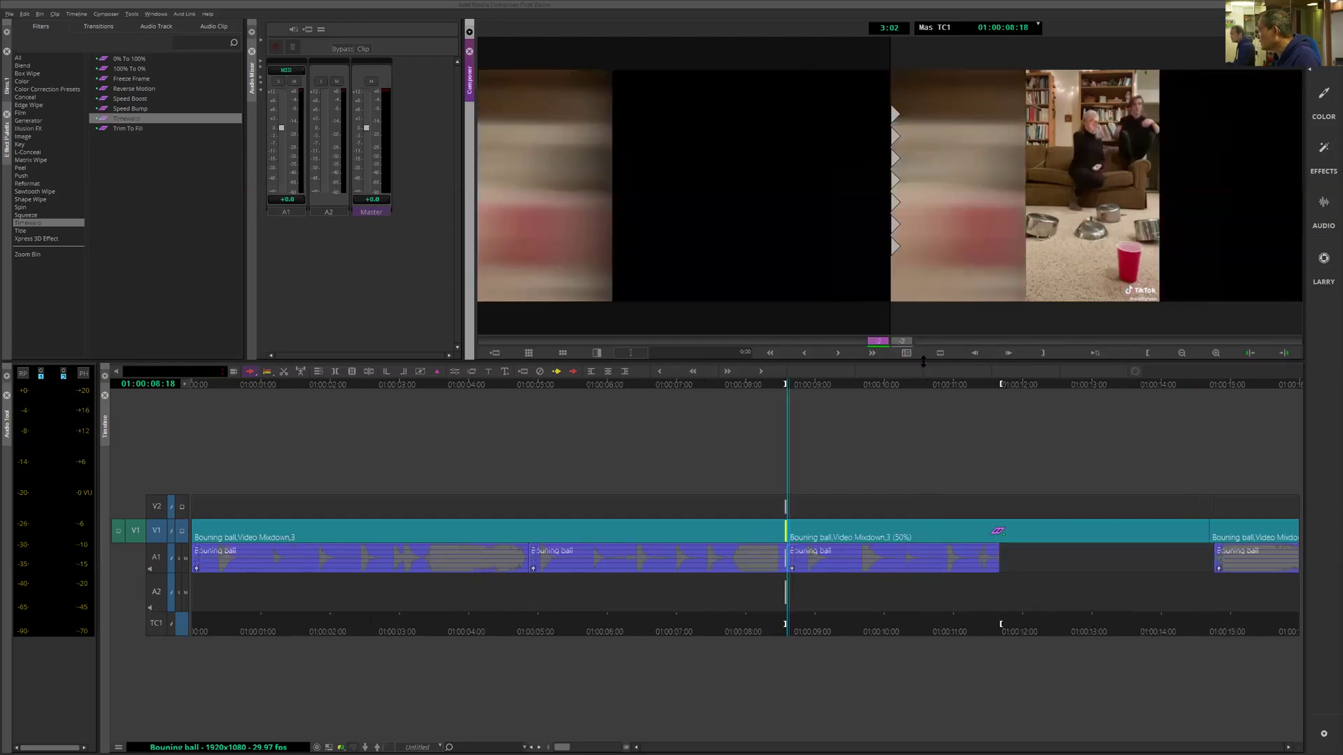
click(973, 385)
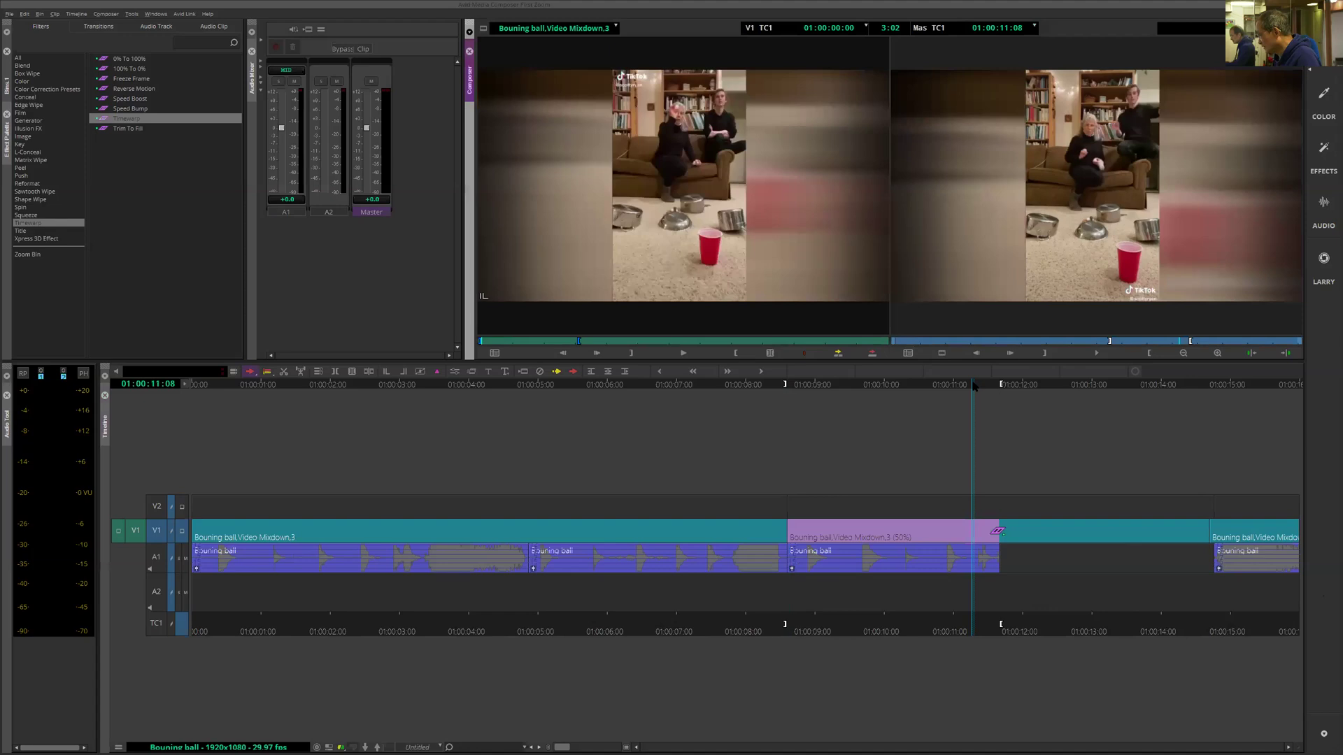
key(space)
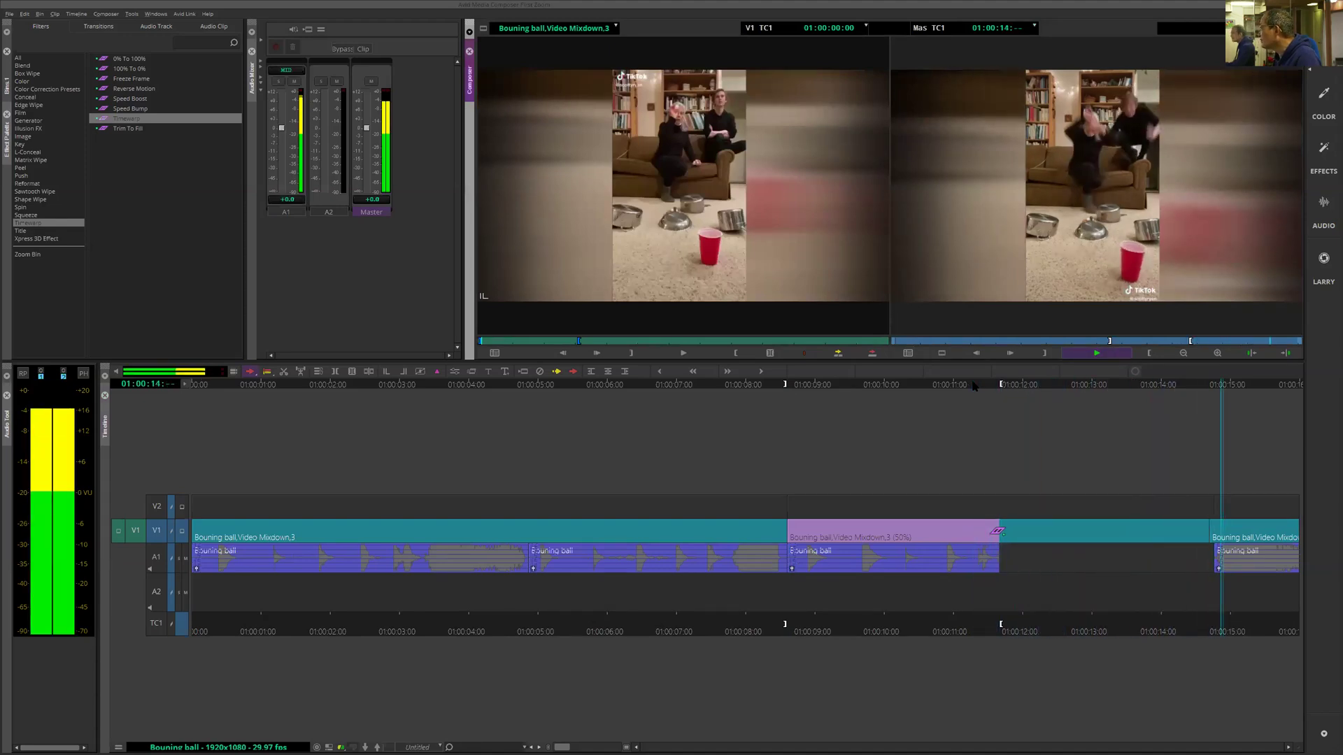
drag(1022, 386, 980, 388)
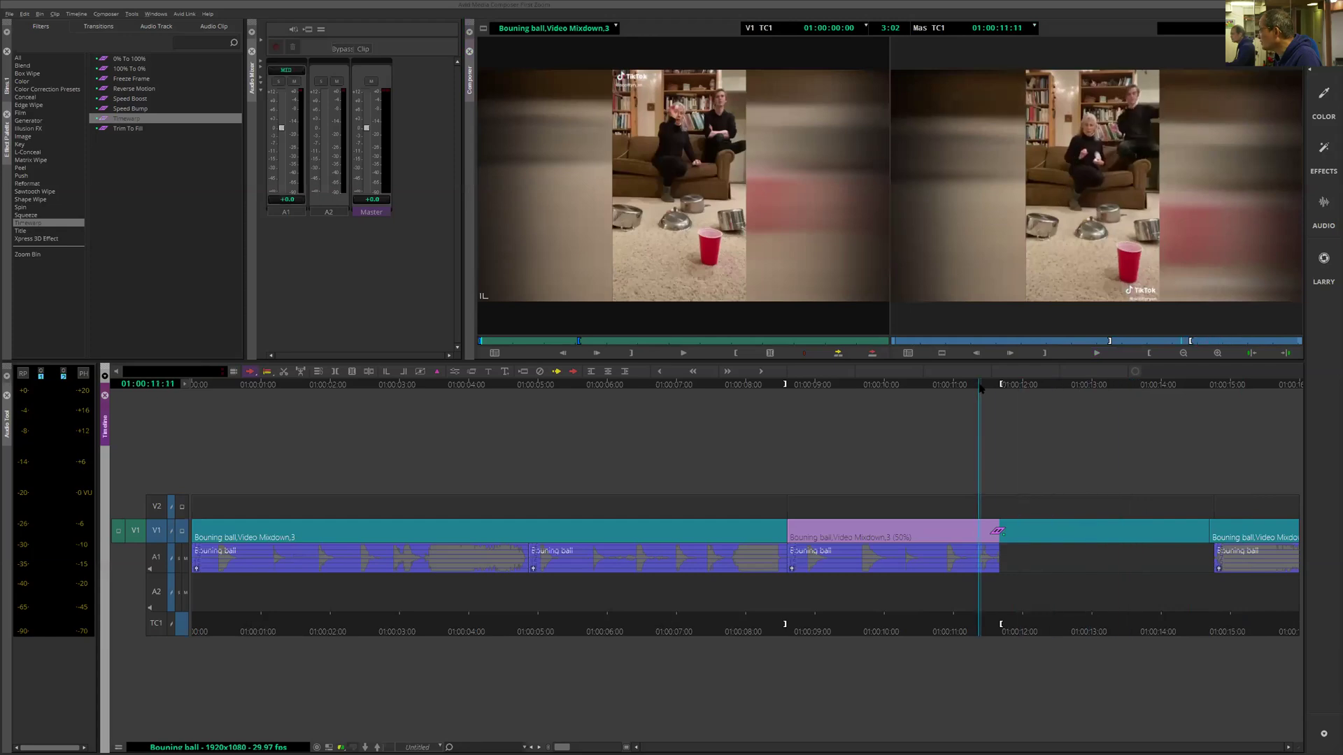
key(ctrl+])
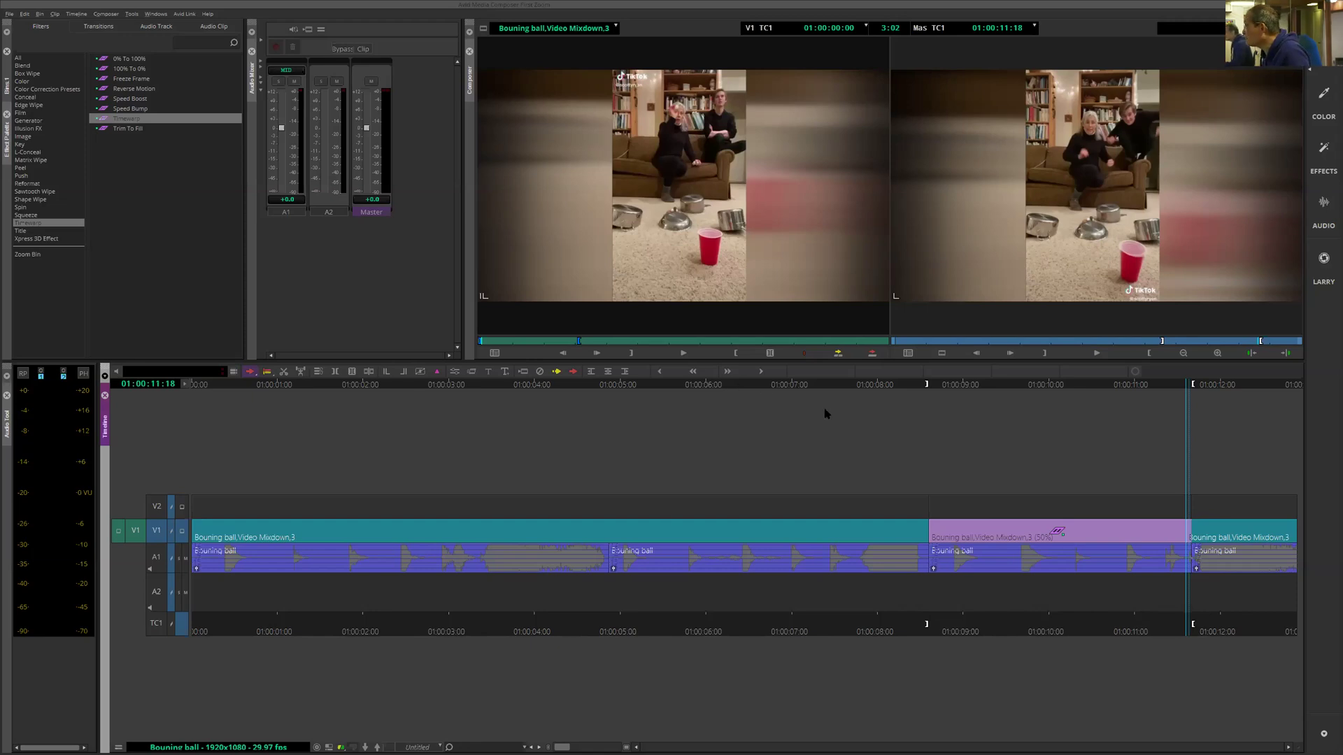
Step: Undo the trim to restore the full-length 50% clip, then play it to check the audio
click(591, 371)
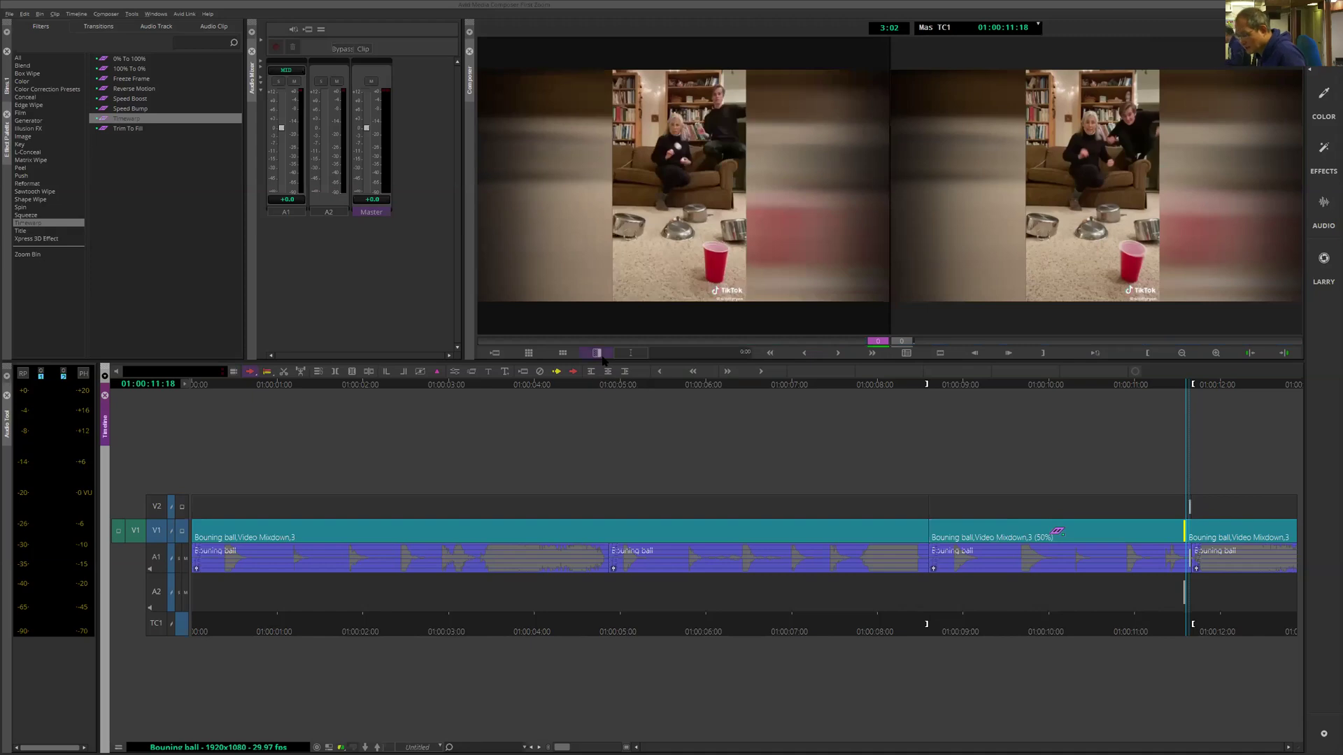
click(602, 358)
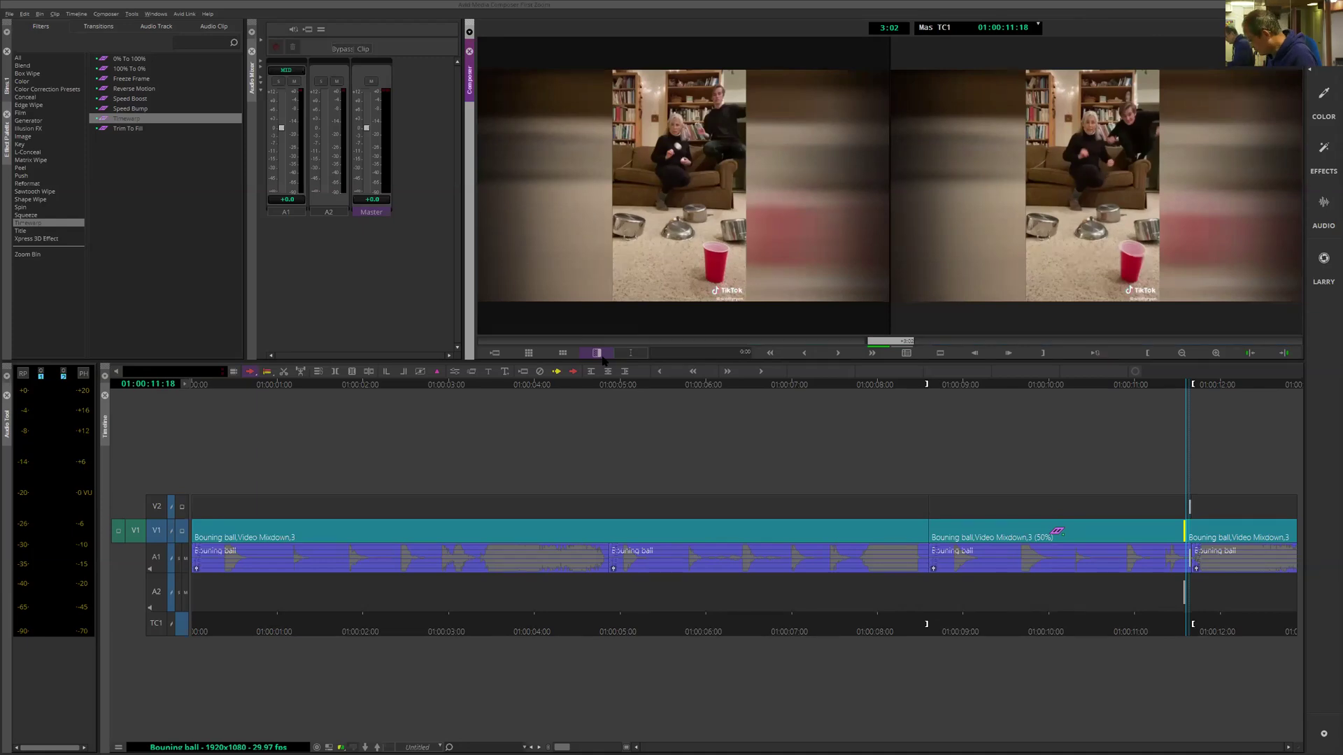
key(ctrl+z)
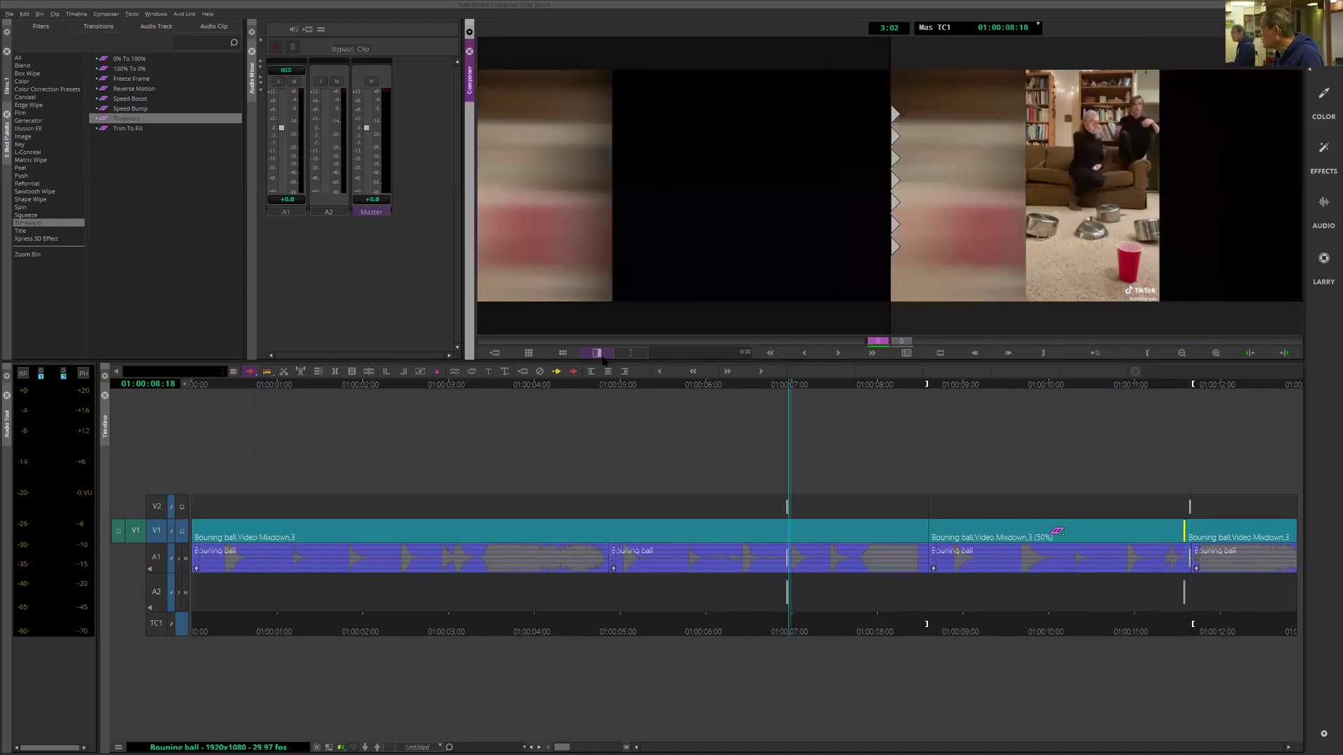
mouse_move(882, 384)
mouse_down()
mouse_move(857, 386)
mouse_move(906, 390)
mouse_up()
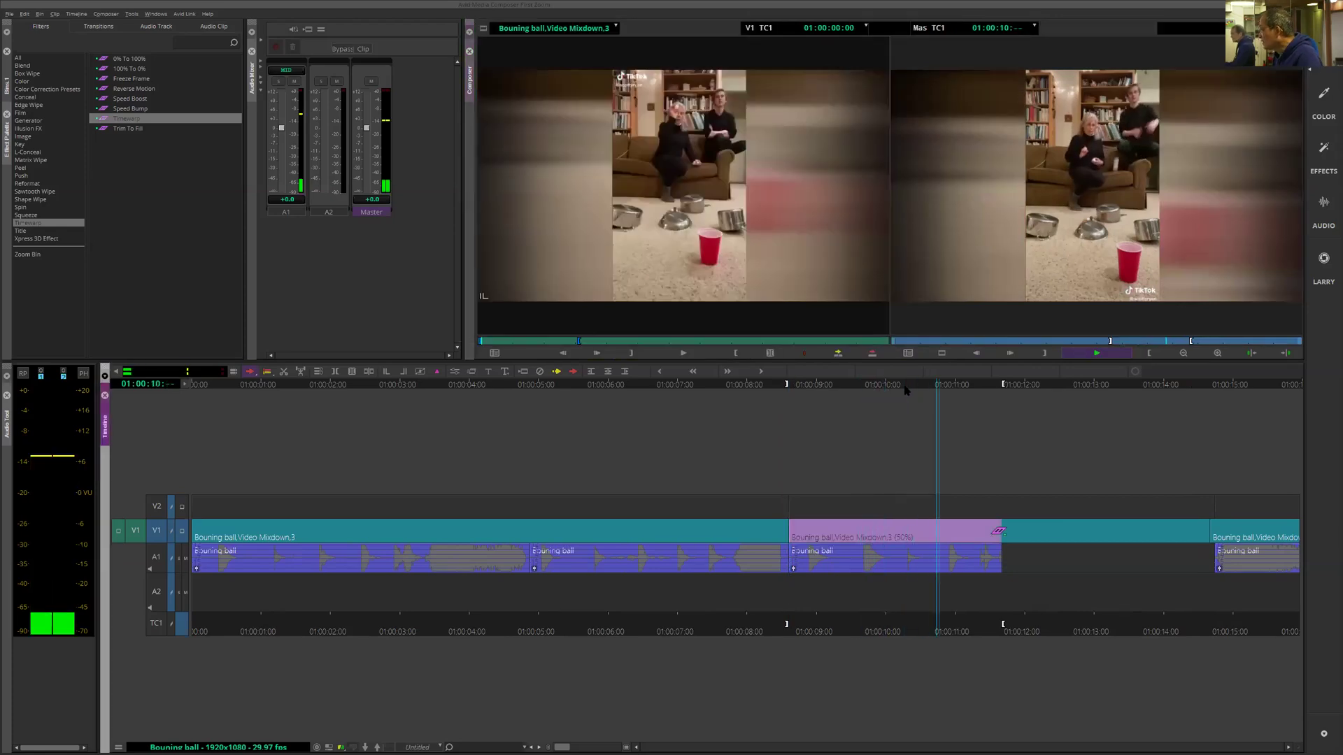
key(space)
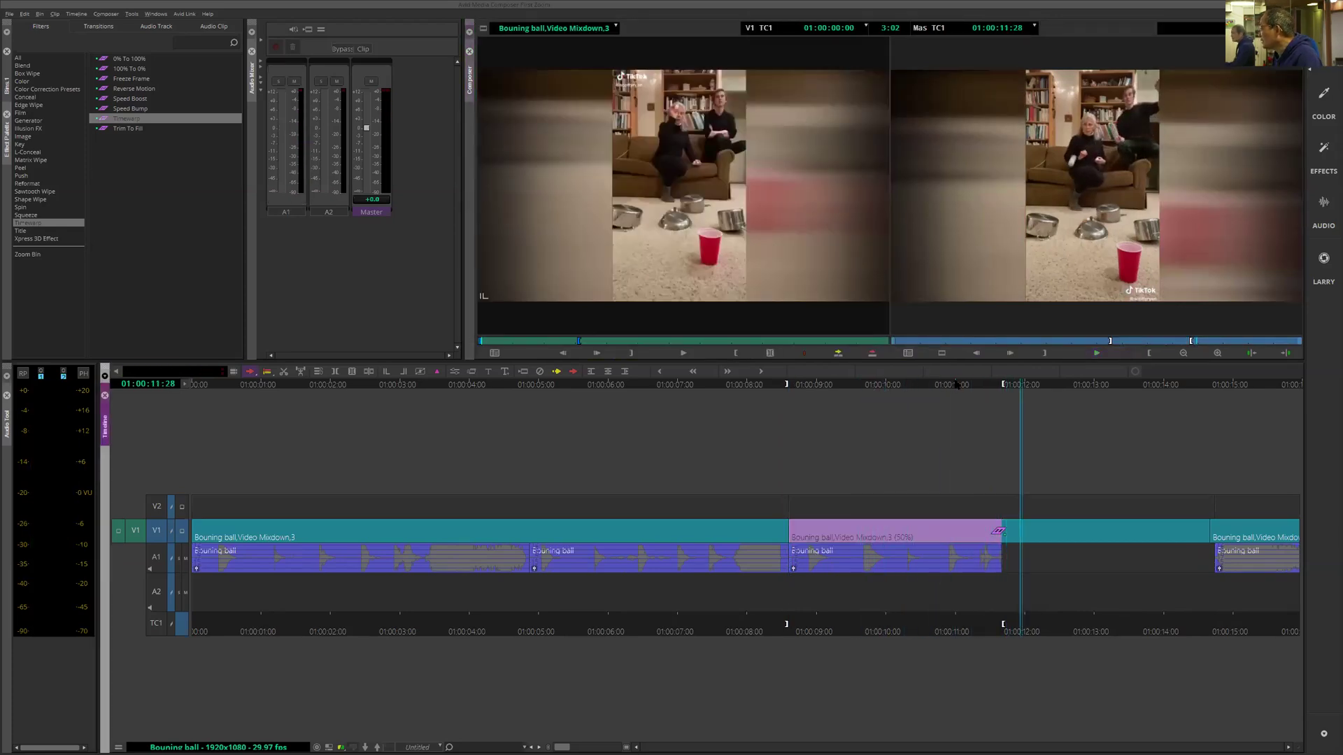
Step: Replay the slowed section around 01:00:11–01:00:15, then enable the A1 track selector and disable V1
drag(956, 389, 1138, 435)
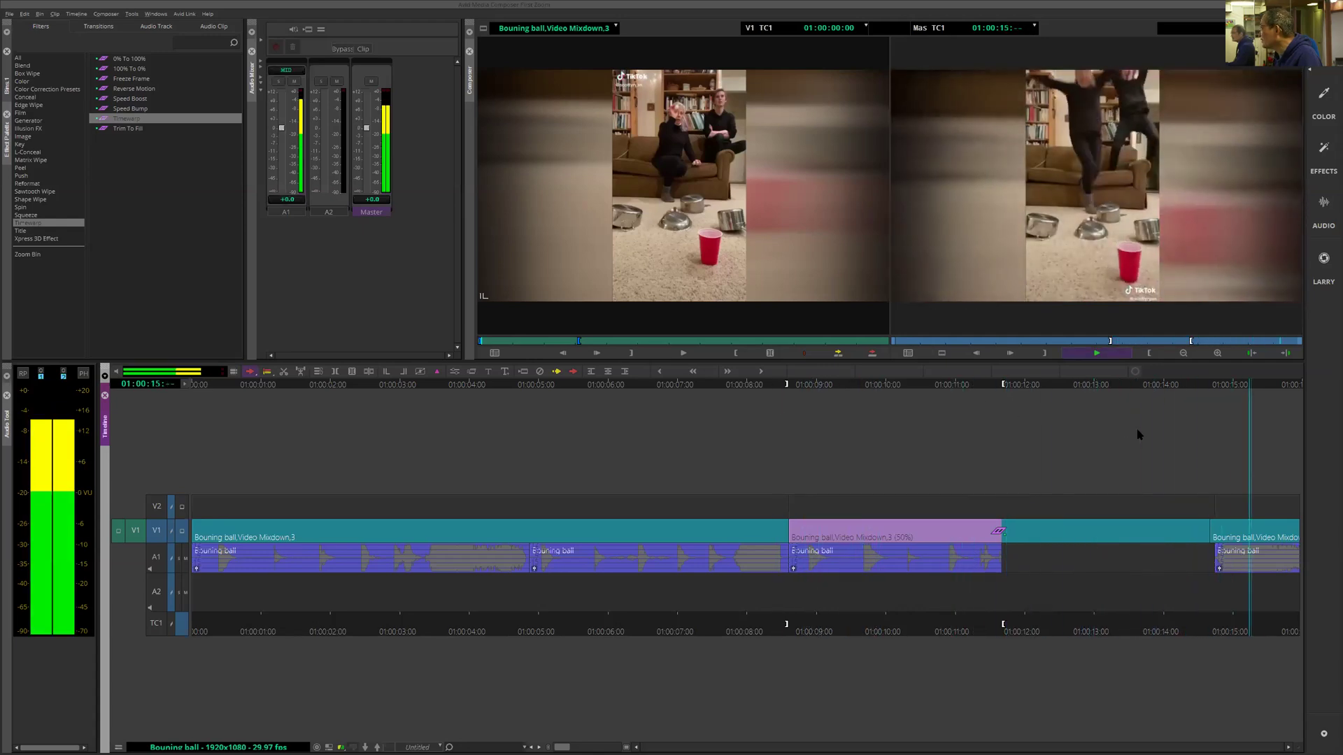
key(space)
drag(1214, 417, 1103, 393)
key(space)
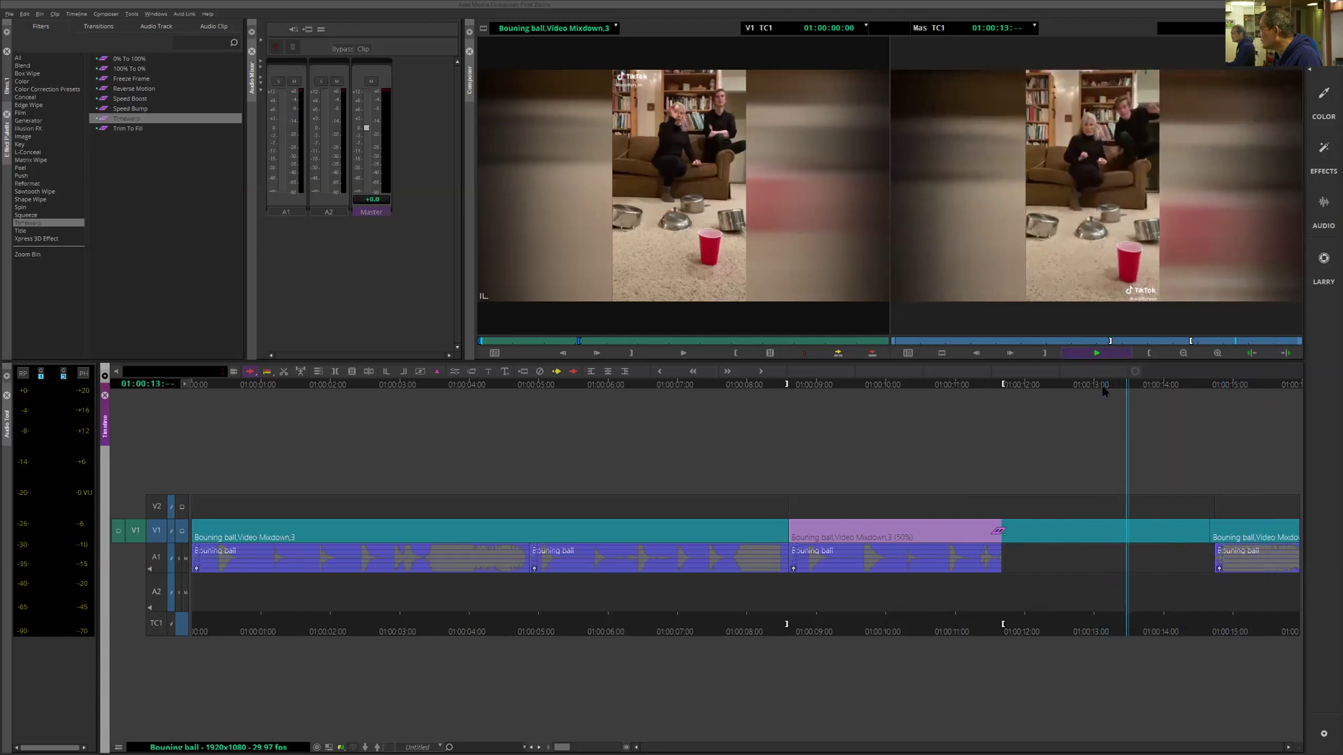
key(space)
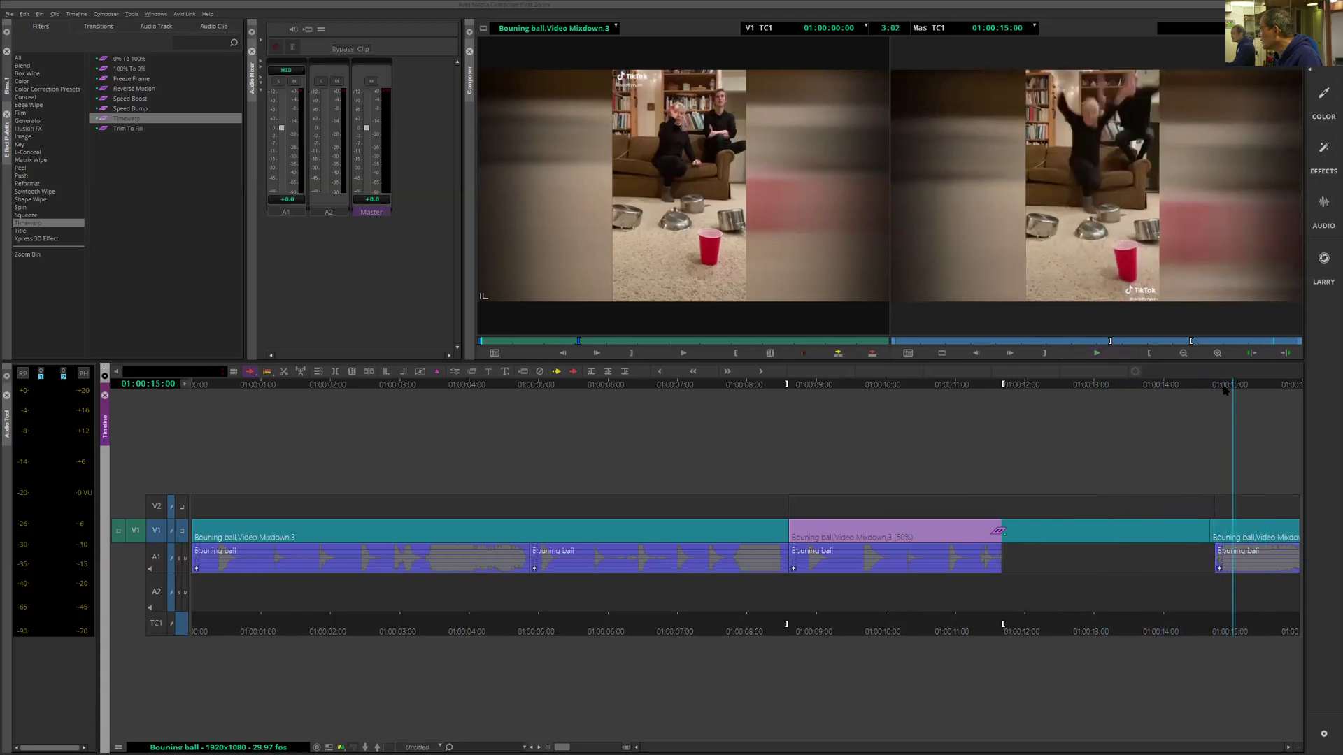
drag(1221, 384, 875, 398)
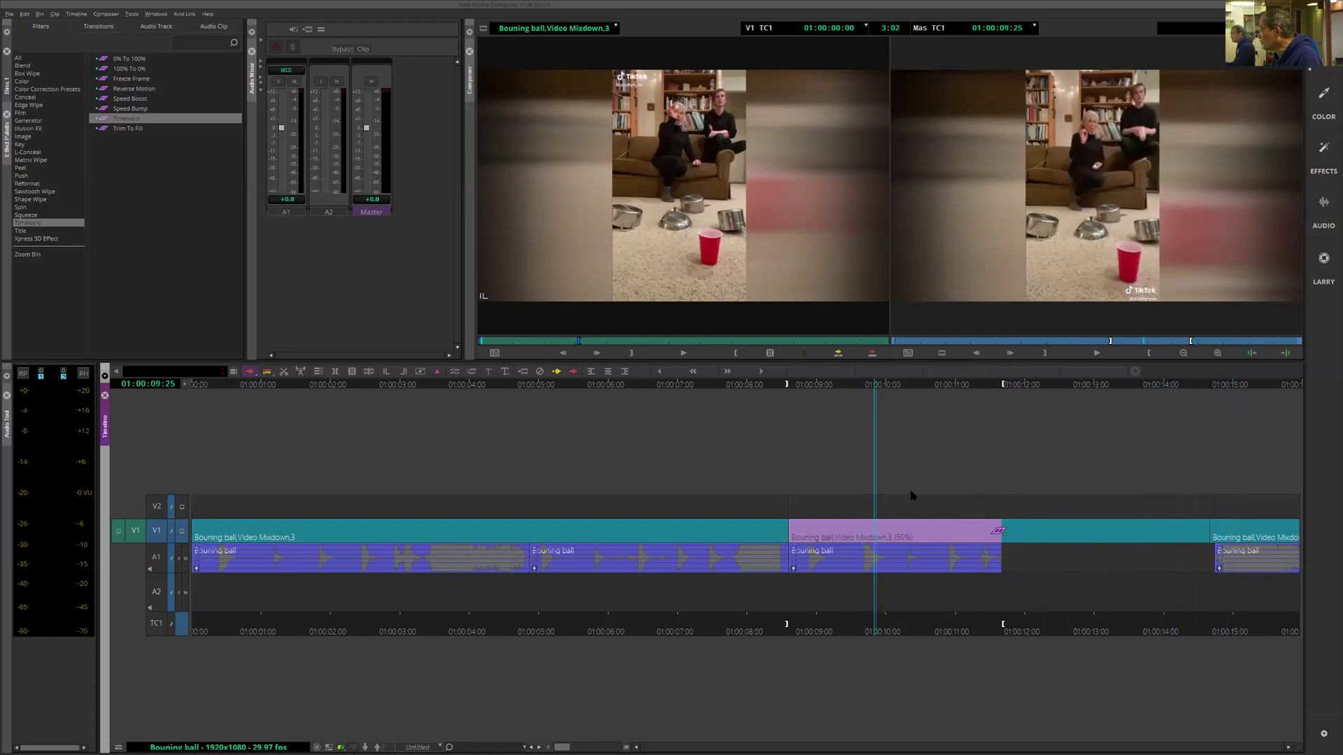
click(830, 391)
key(space)
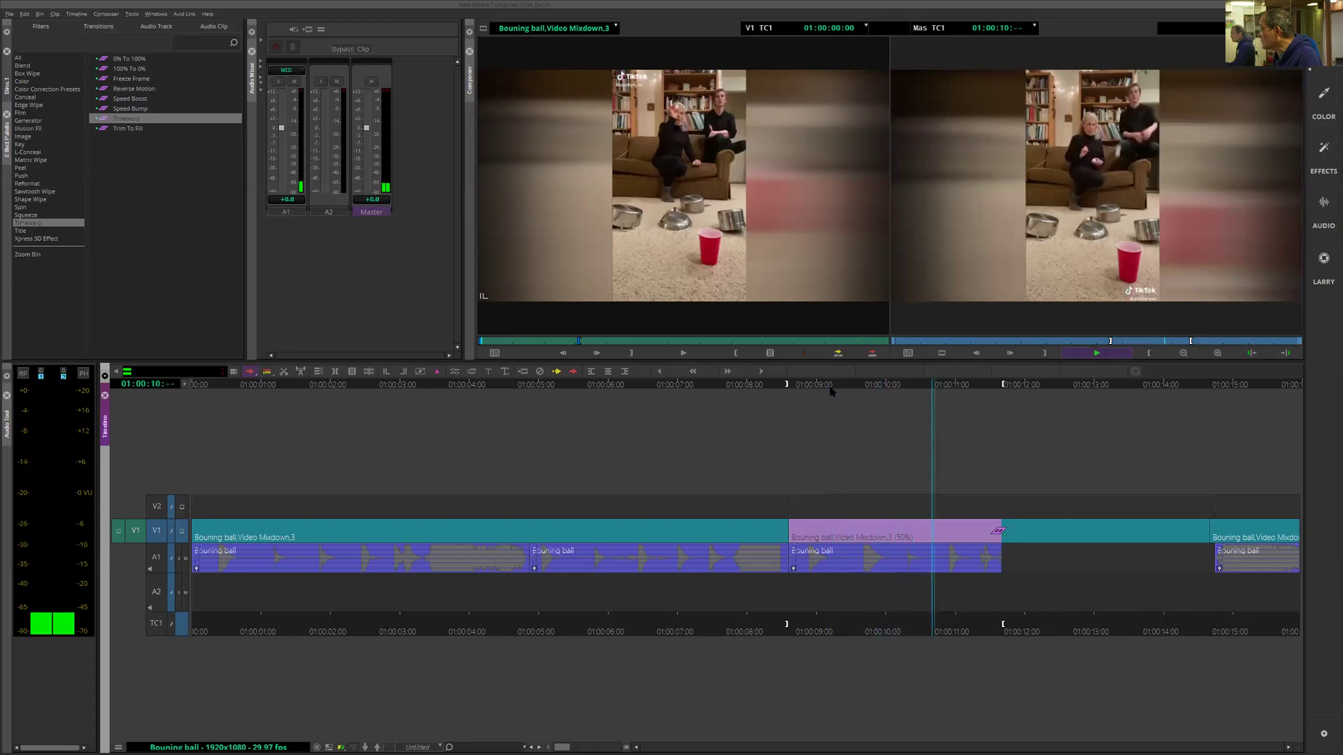
key(space)
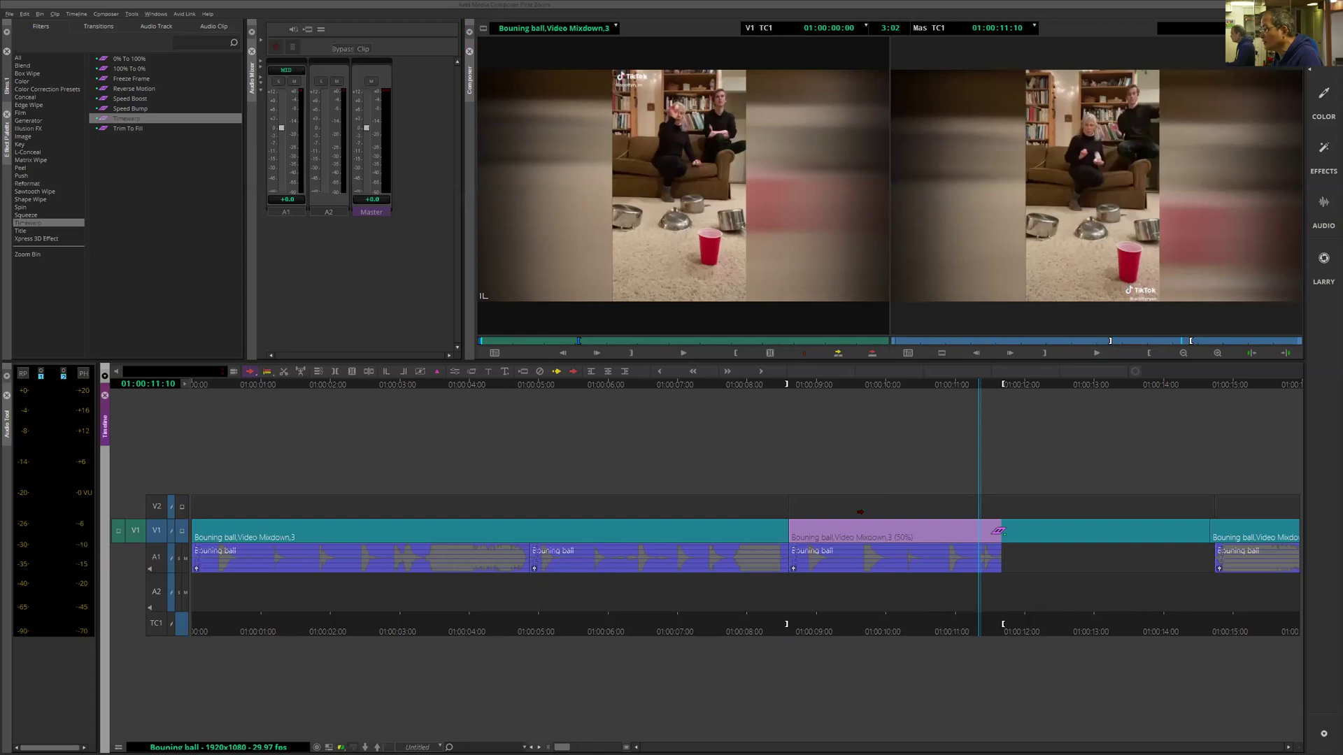
click(157, 561)
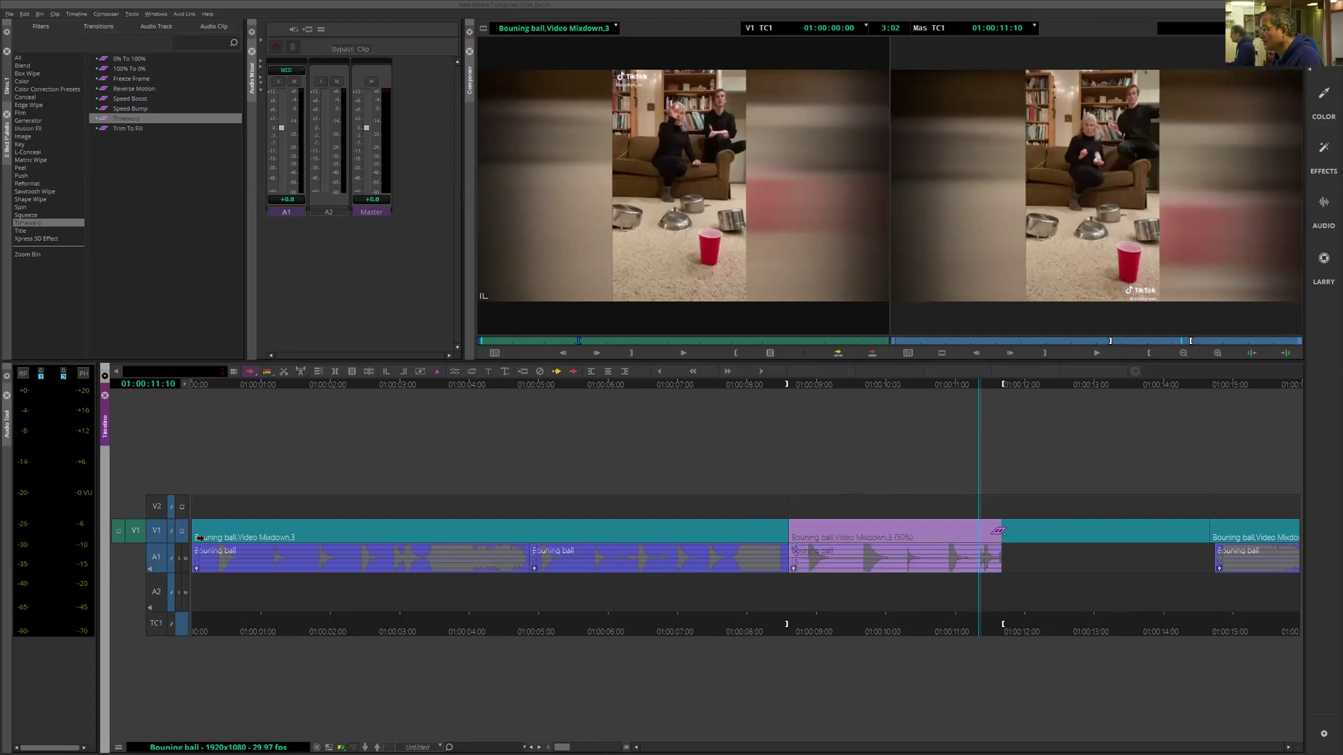
click(163, 535)
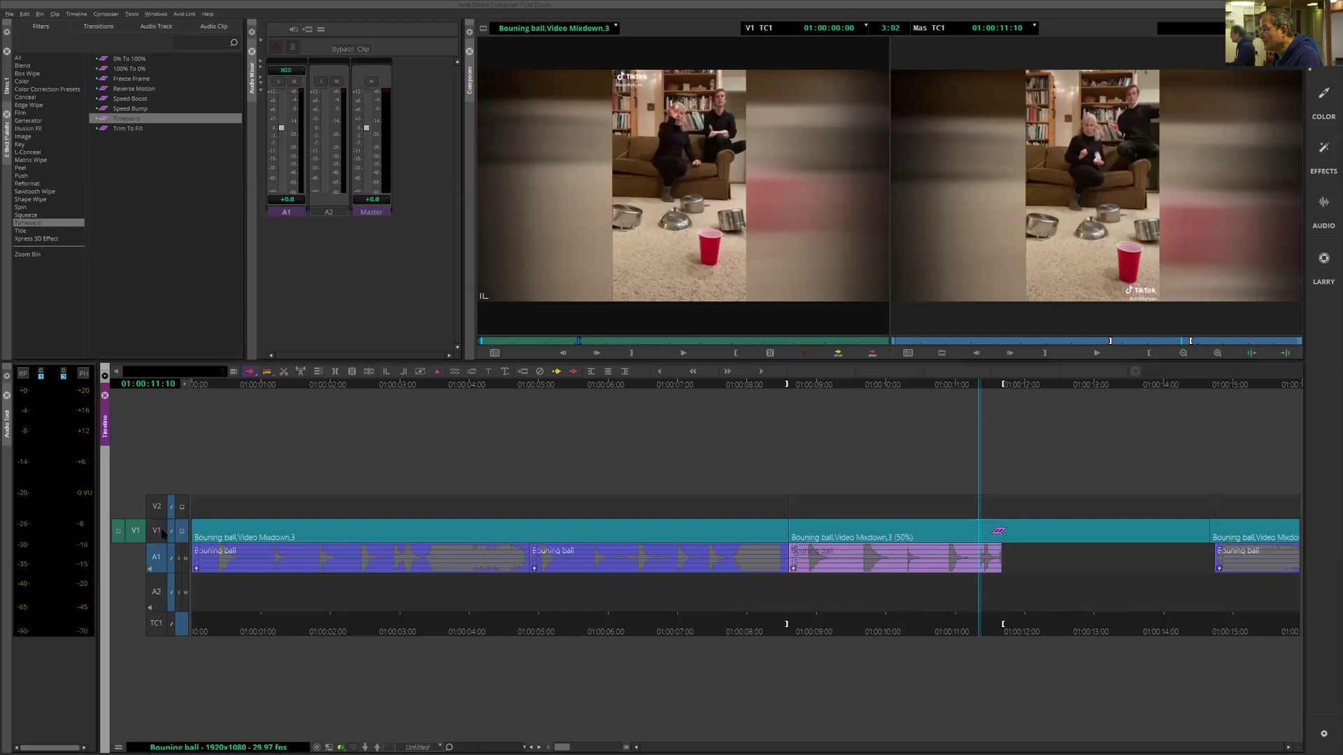
click(895, 385)
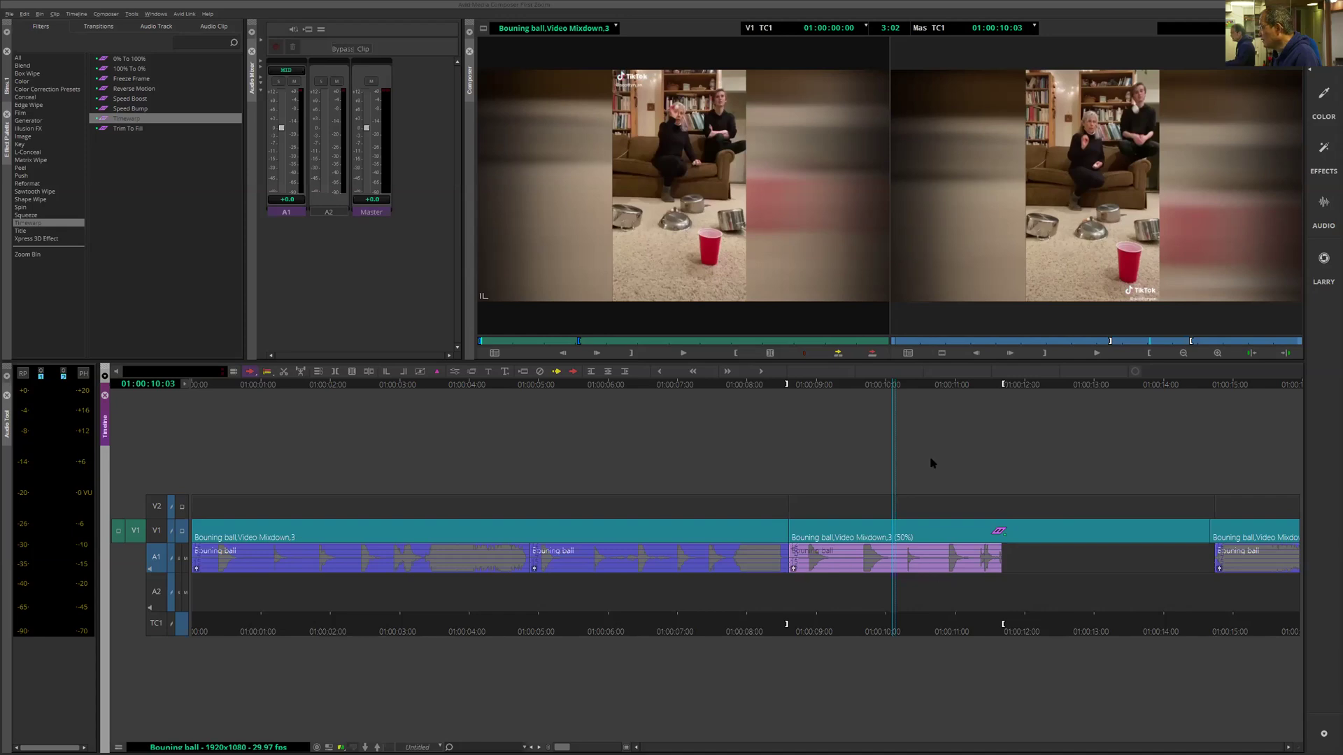
click(898, 385)
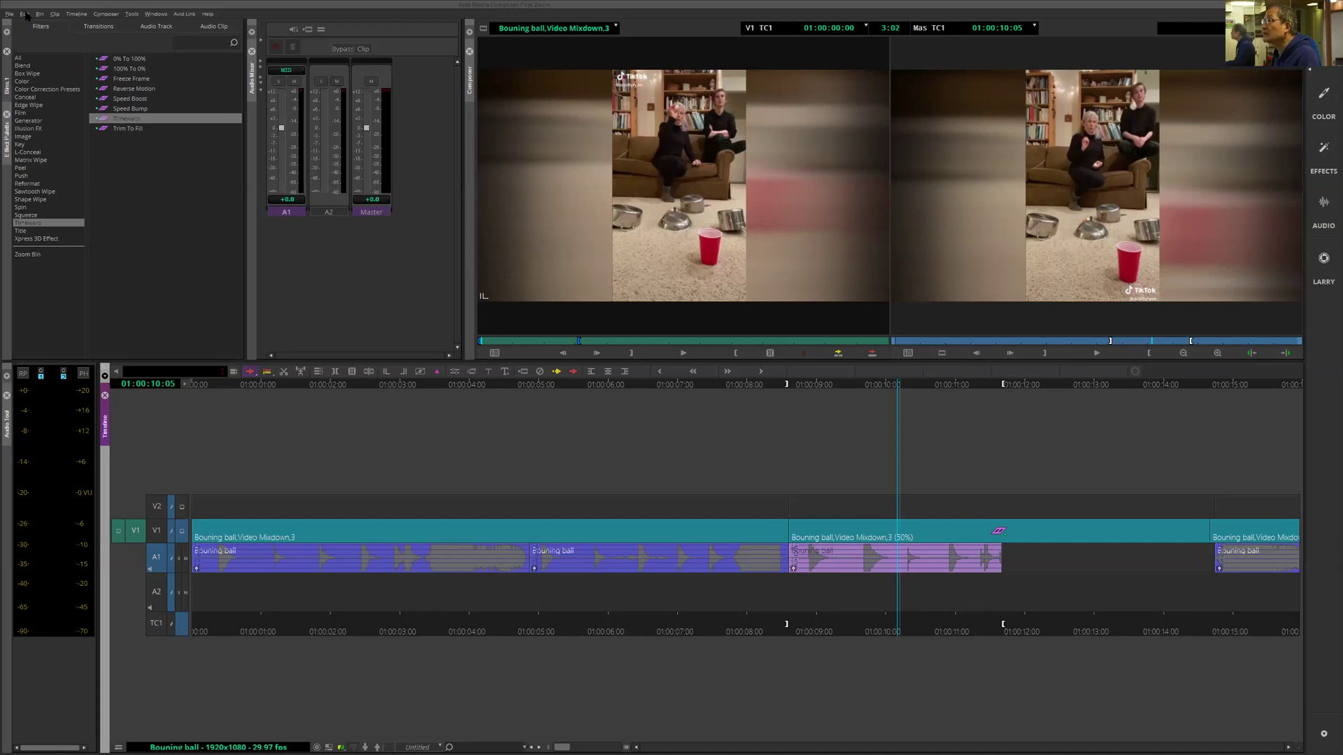
Step: Open AudioSuite from Tools, move it over the source monitor, pick Time Shift, and park at 01:00:10:21
click(131, 14)
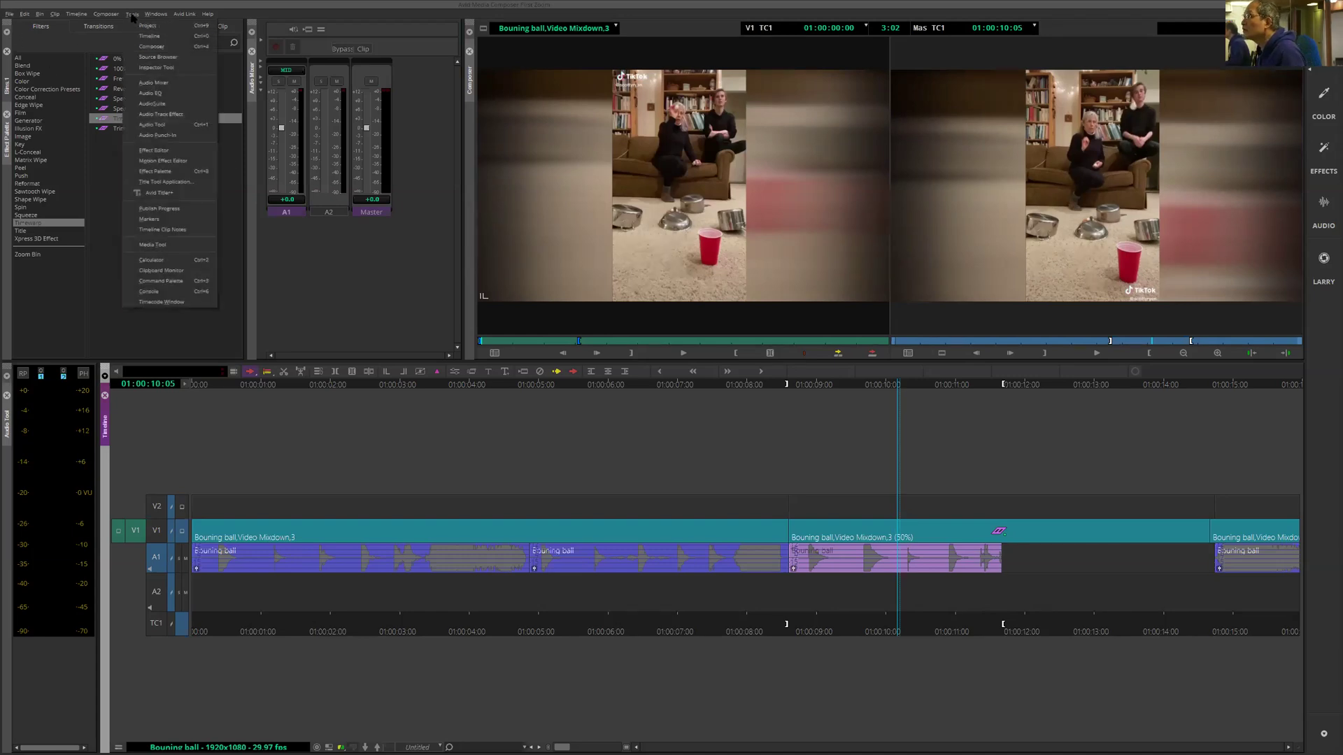
click(158, 104)
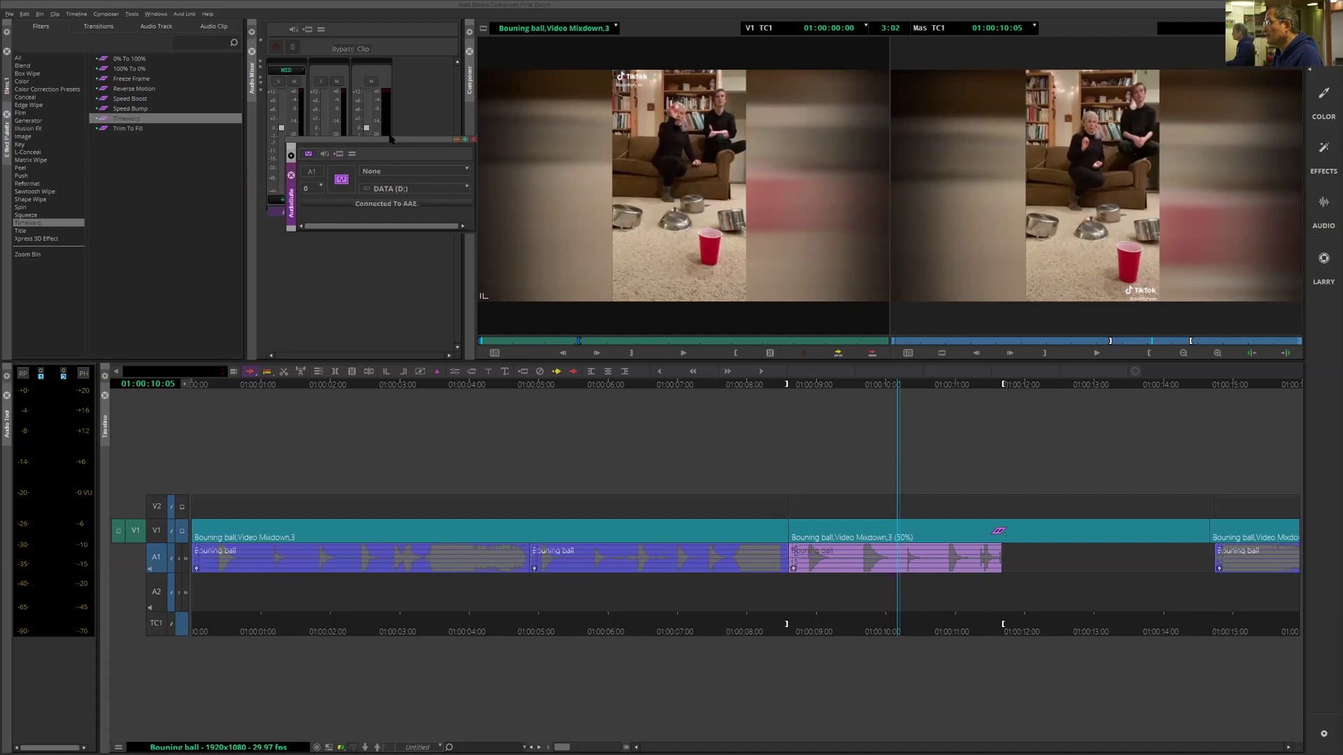
drag(404, 142, 619, 146)
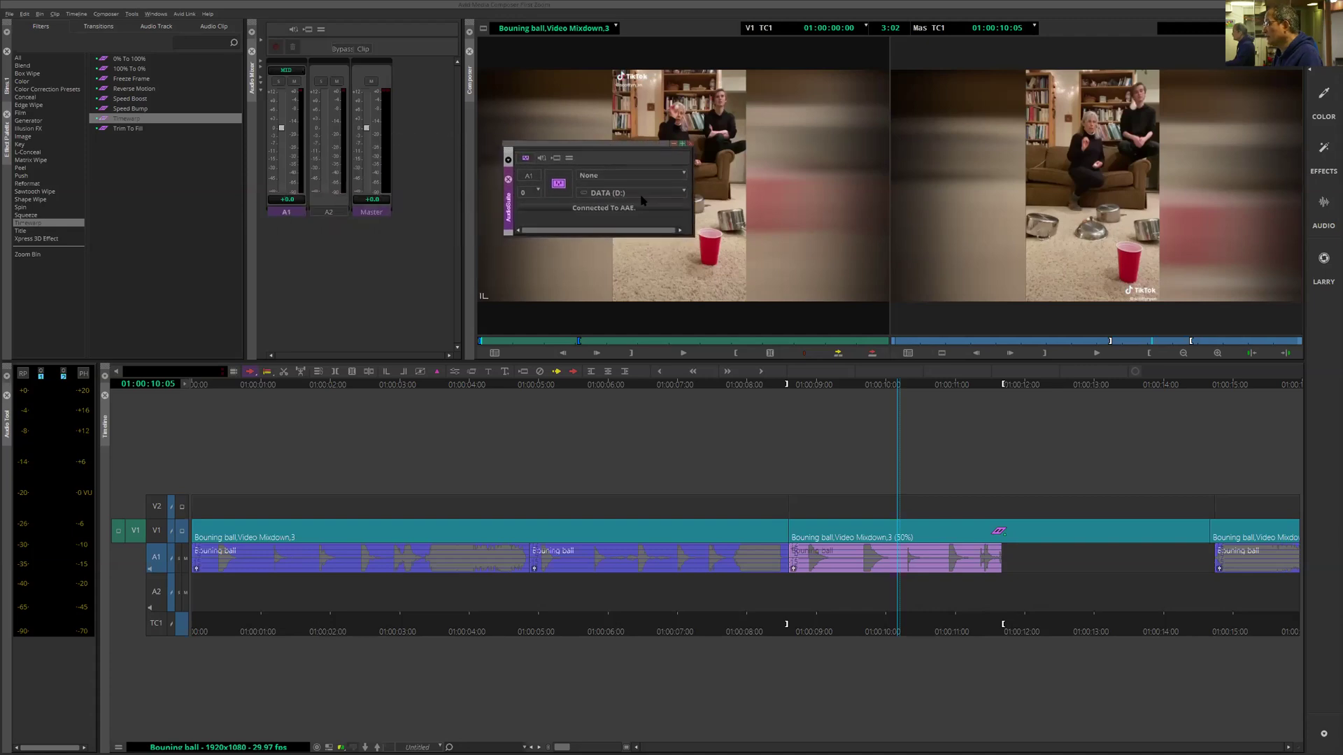
click(684, 174)
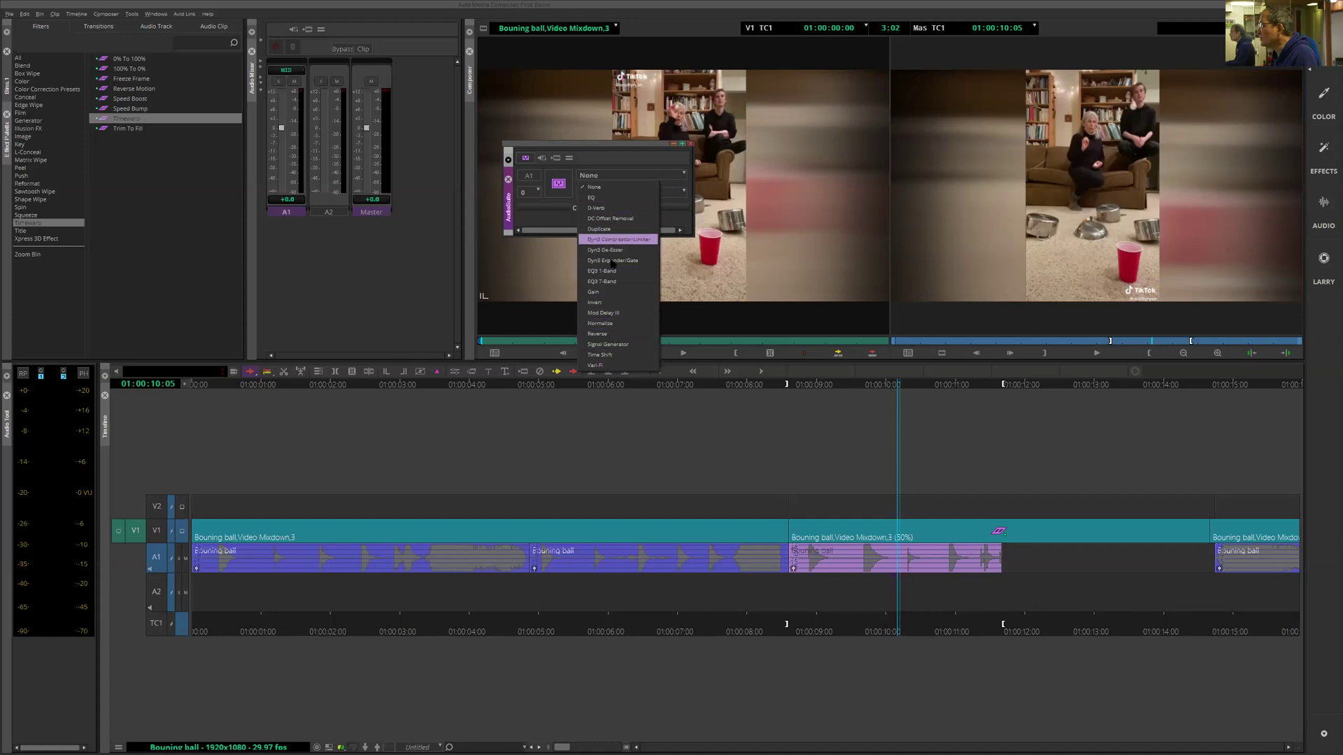
click(608, 355)
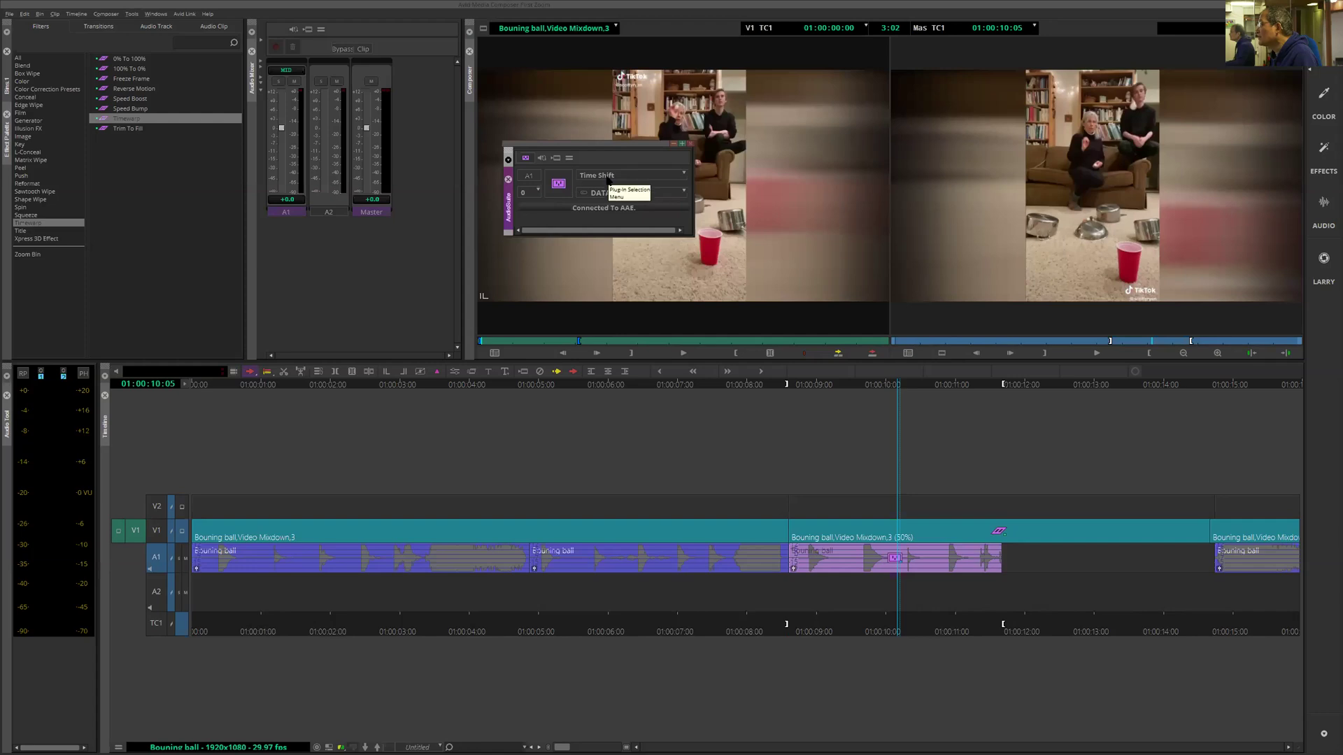
click(899, 384)
drag(903, 386, 937, 389)
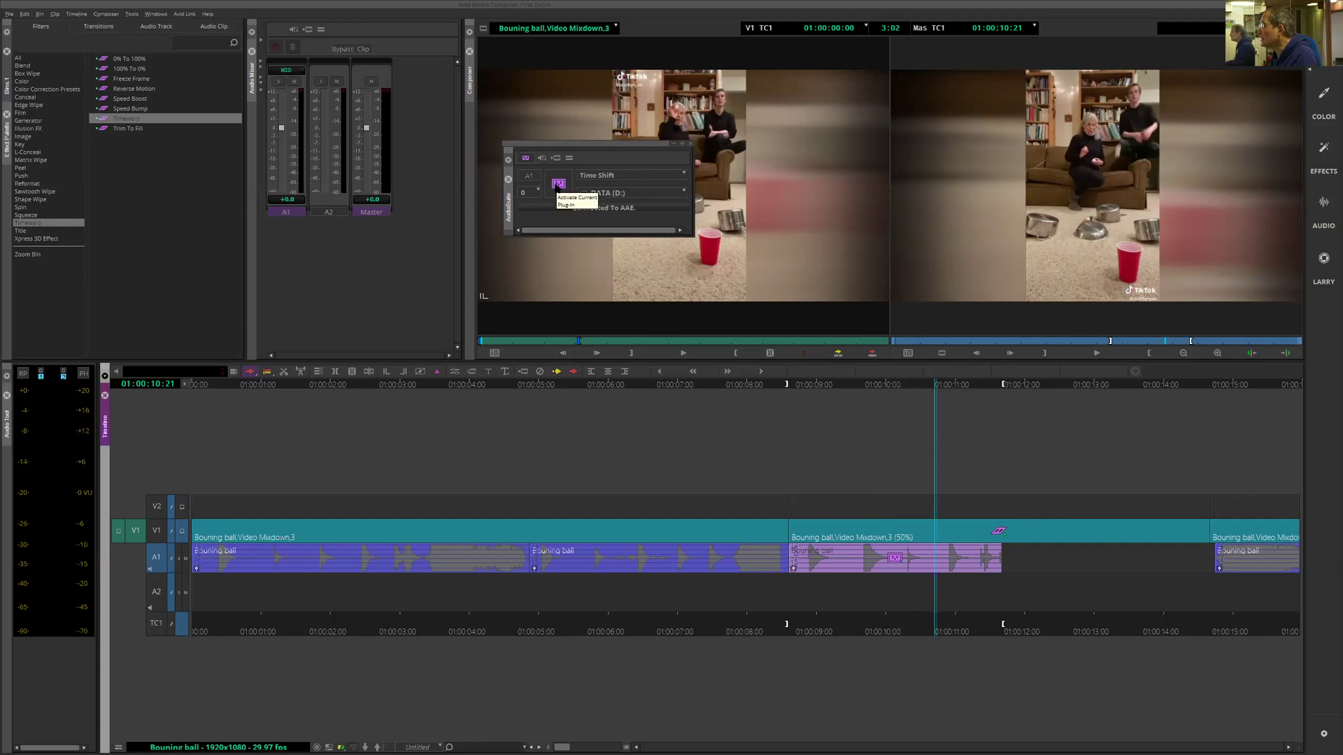
Step: Activate Time Shift, set Speed to 50, render the A1 audio, and close both plug-in windows
click(558, 184)
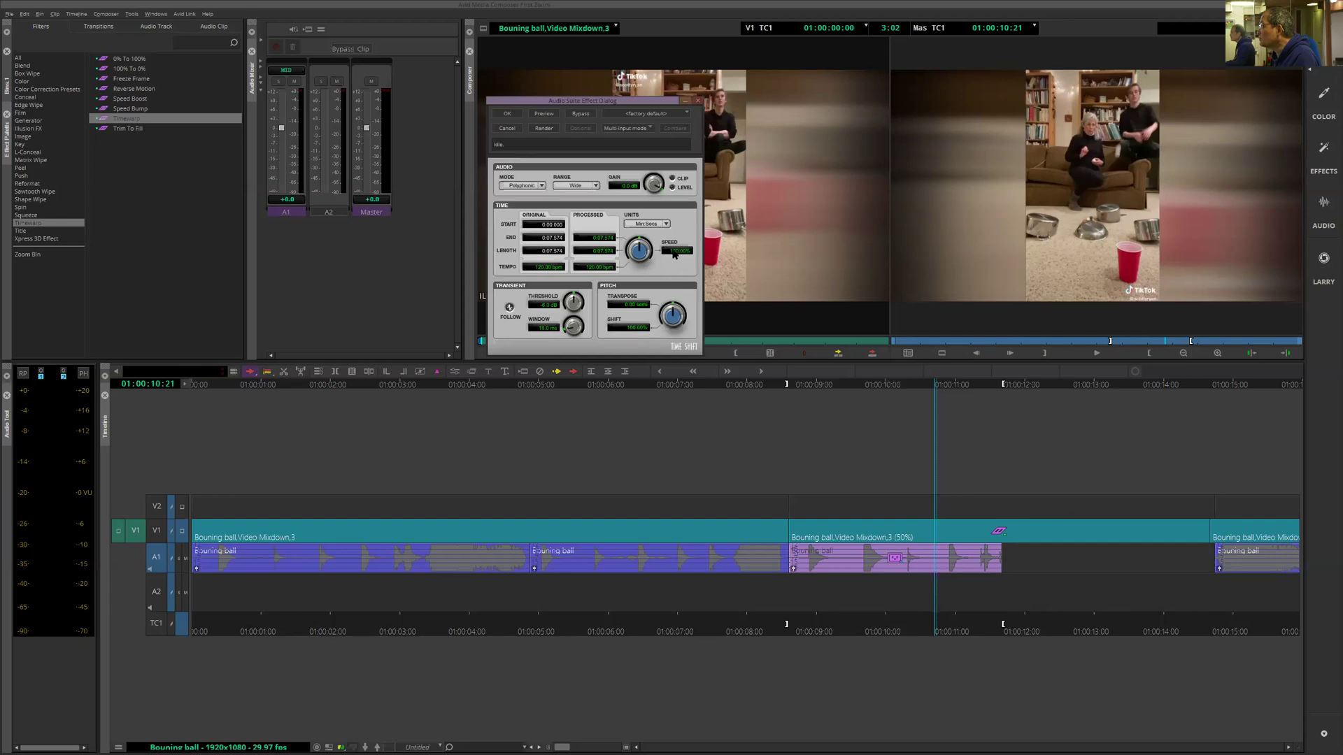
click(674, 254)
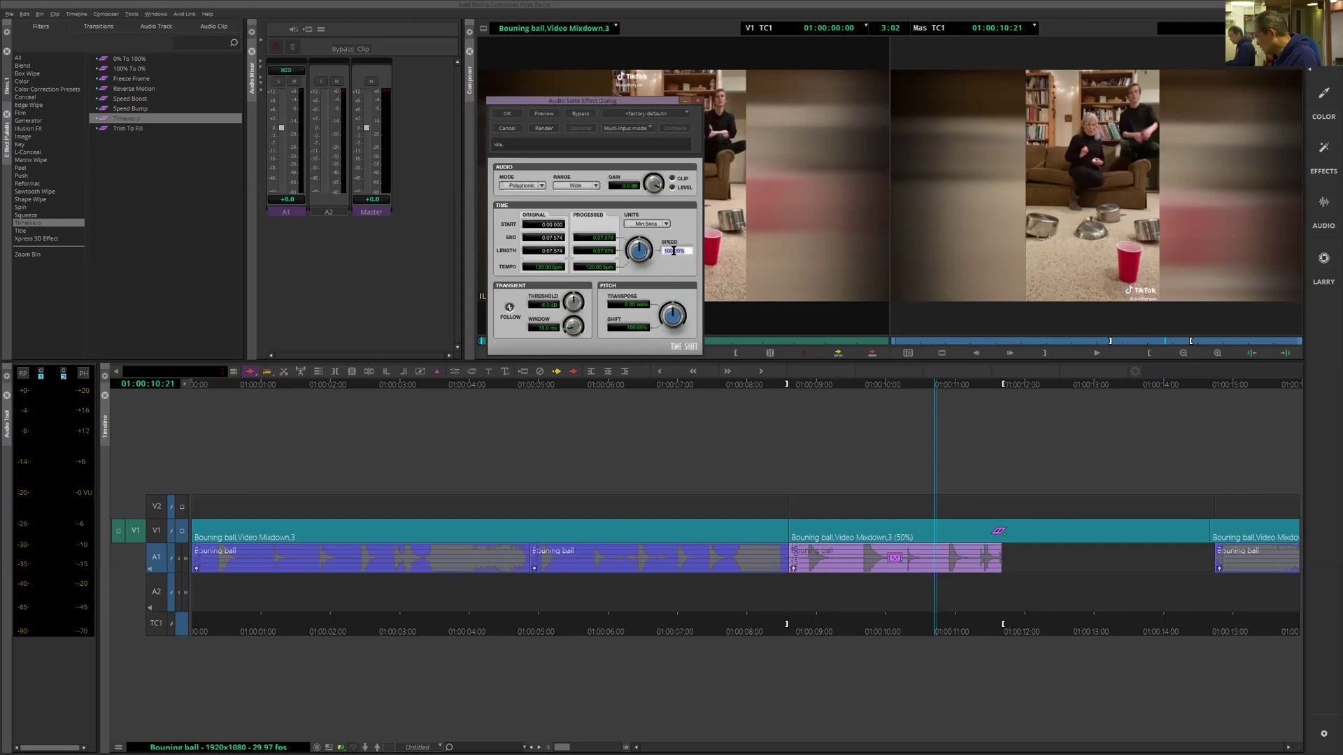
text(50)
key(Return)
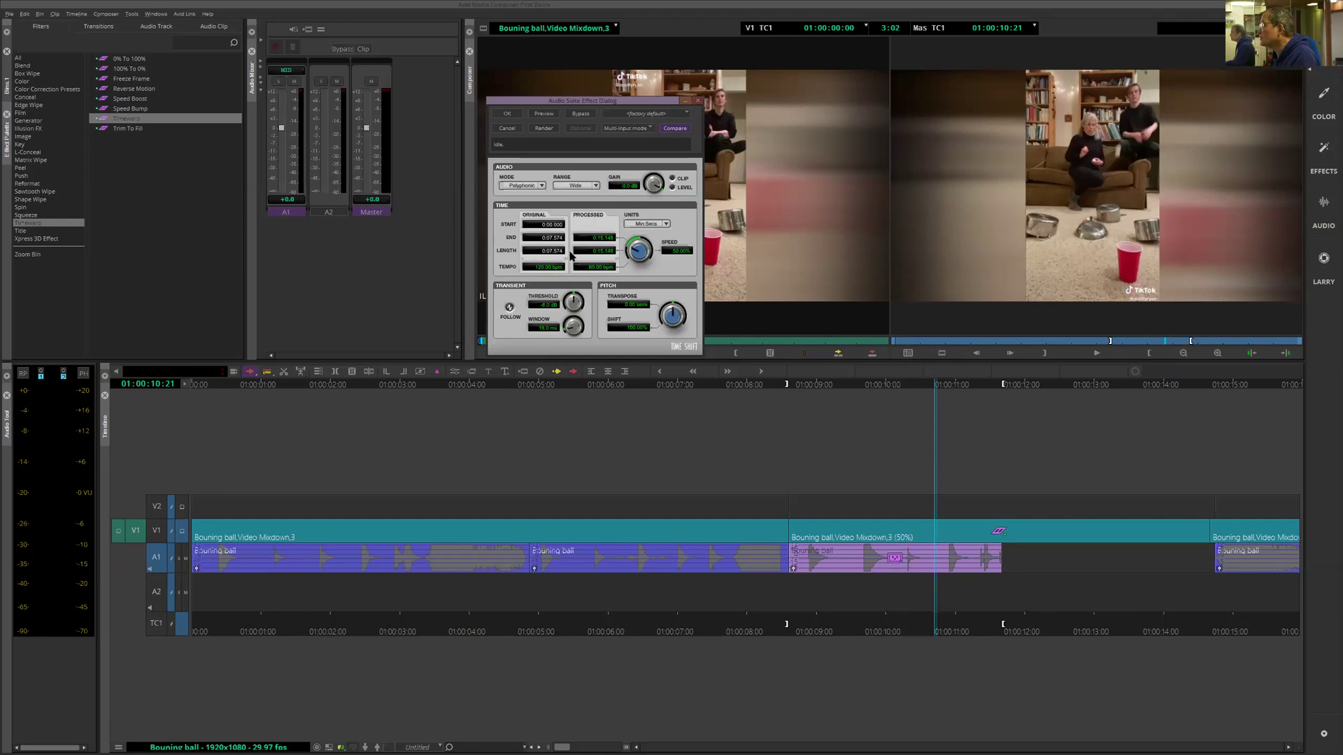
click(544, 129)
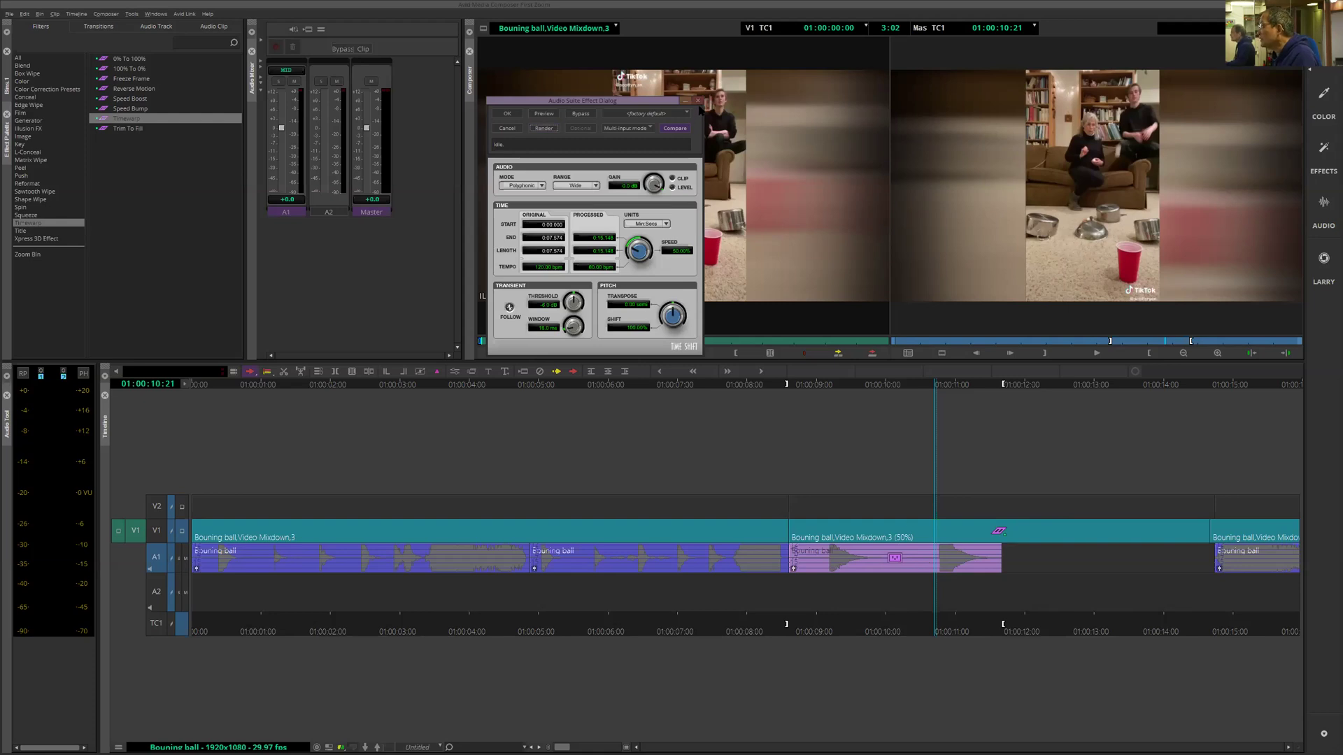
click(698, 103)
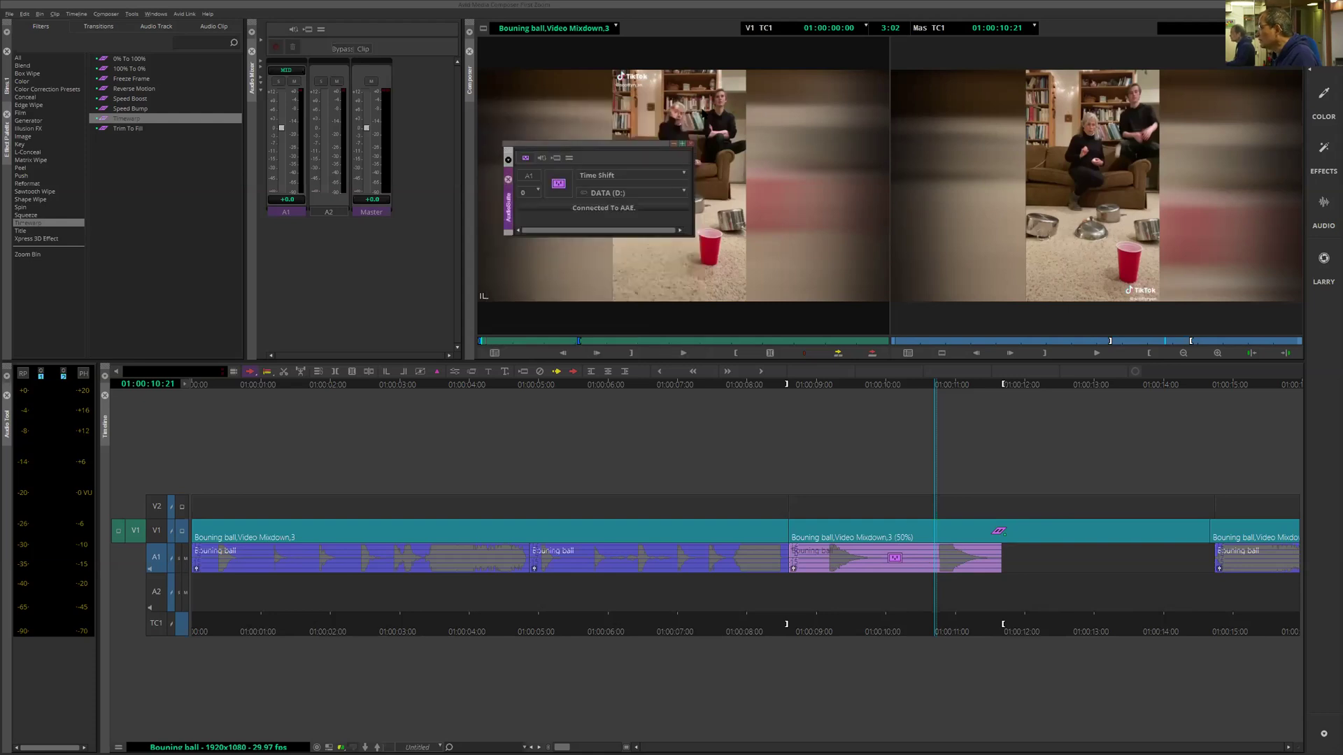
click(688, 145)
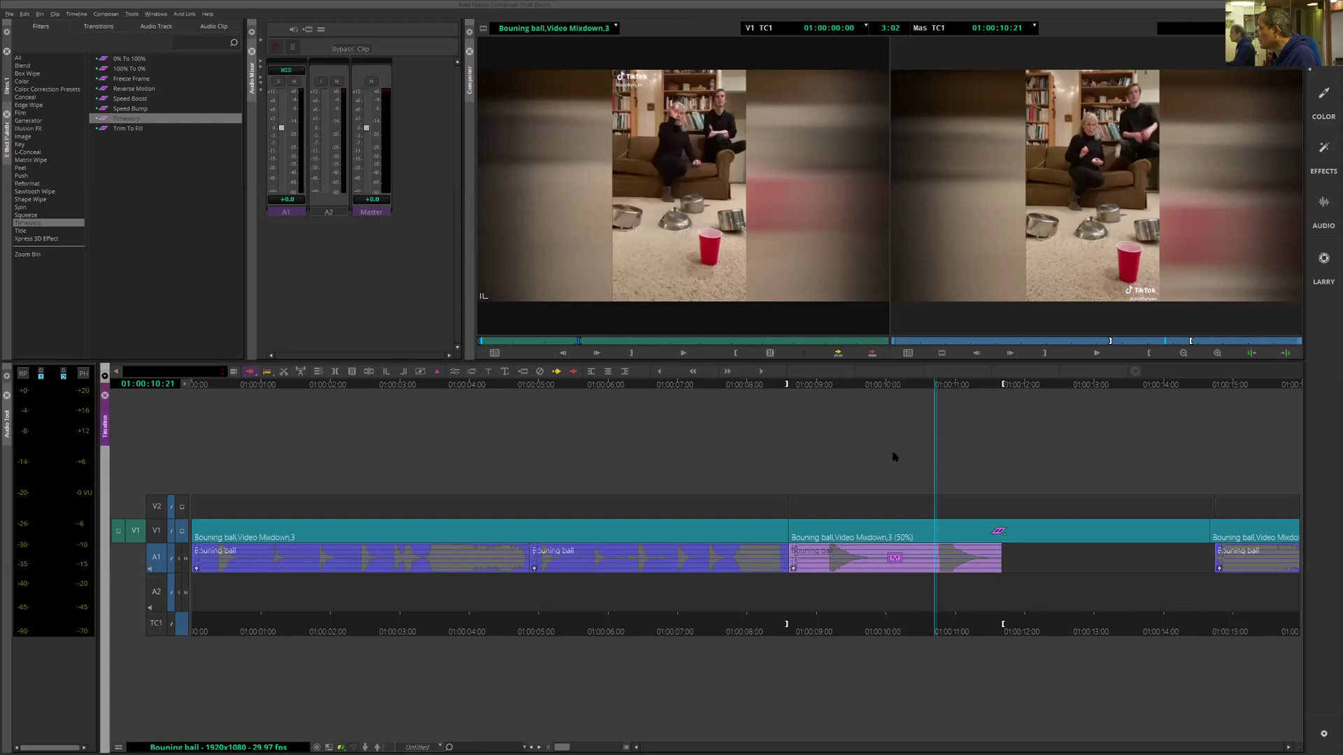
Step: Enter Trim mode on the A1 cut and try an A-side trim 10 frames later and back
drag(950, 406, 978, 396)
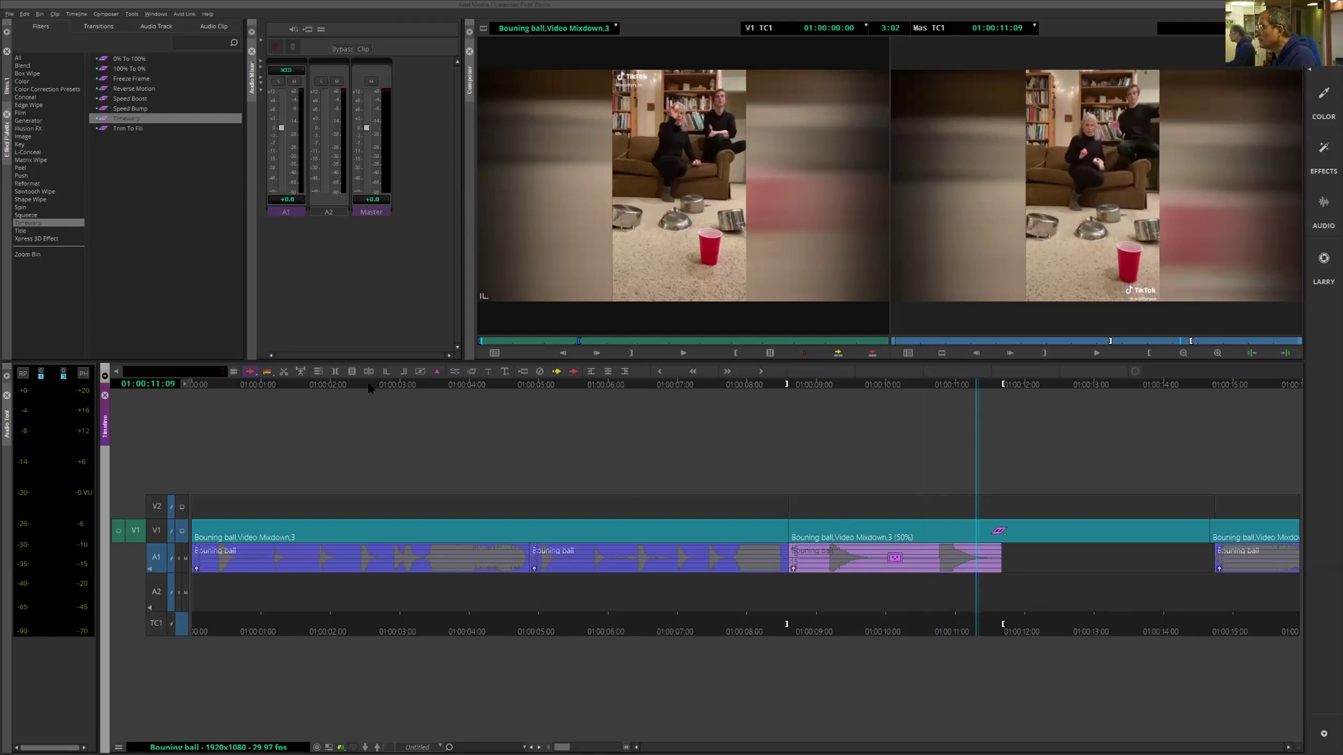
click(608, 372)
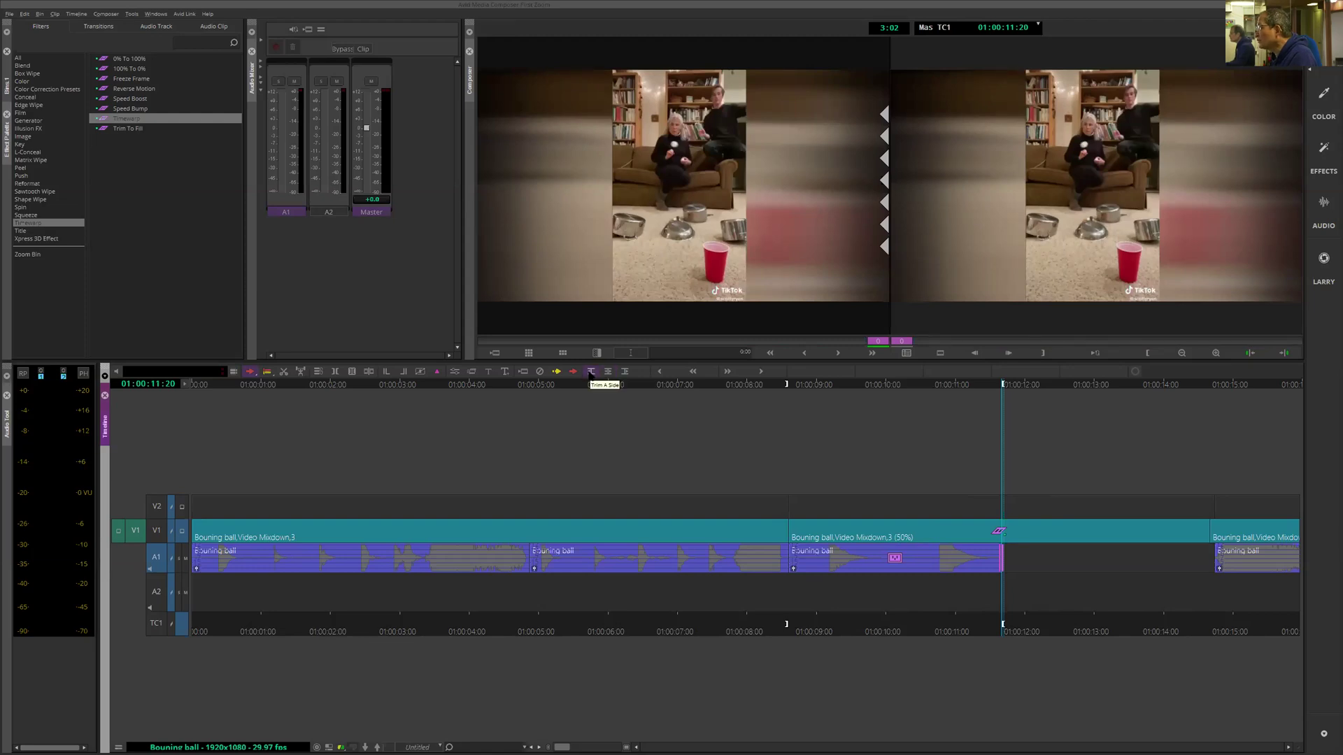
click(590, 372)
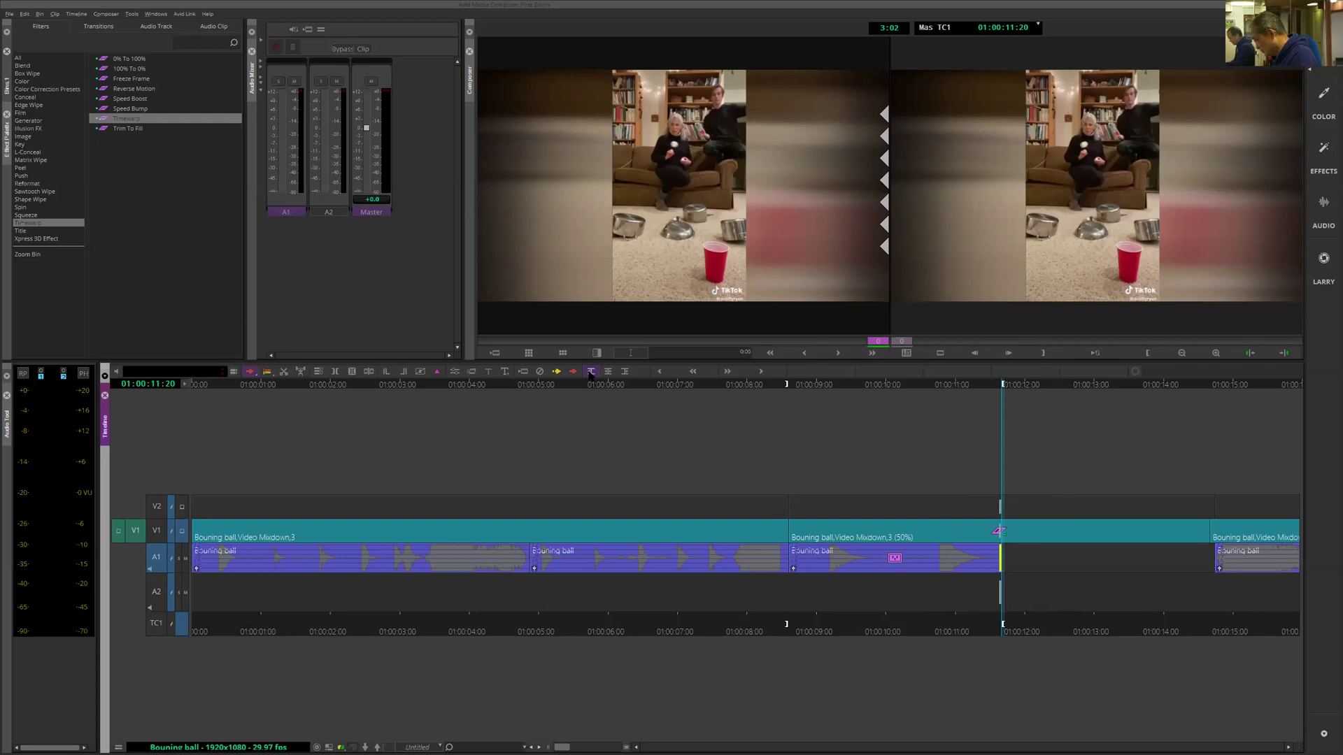
key(slash)
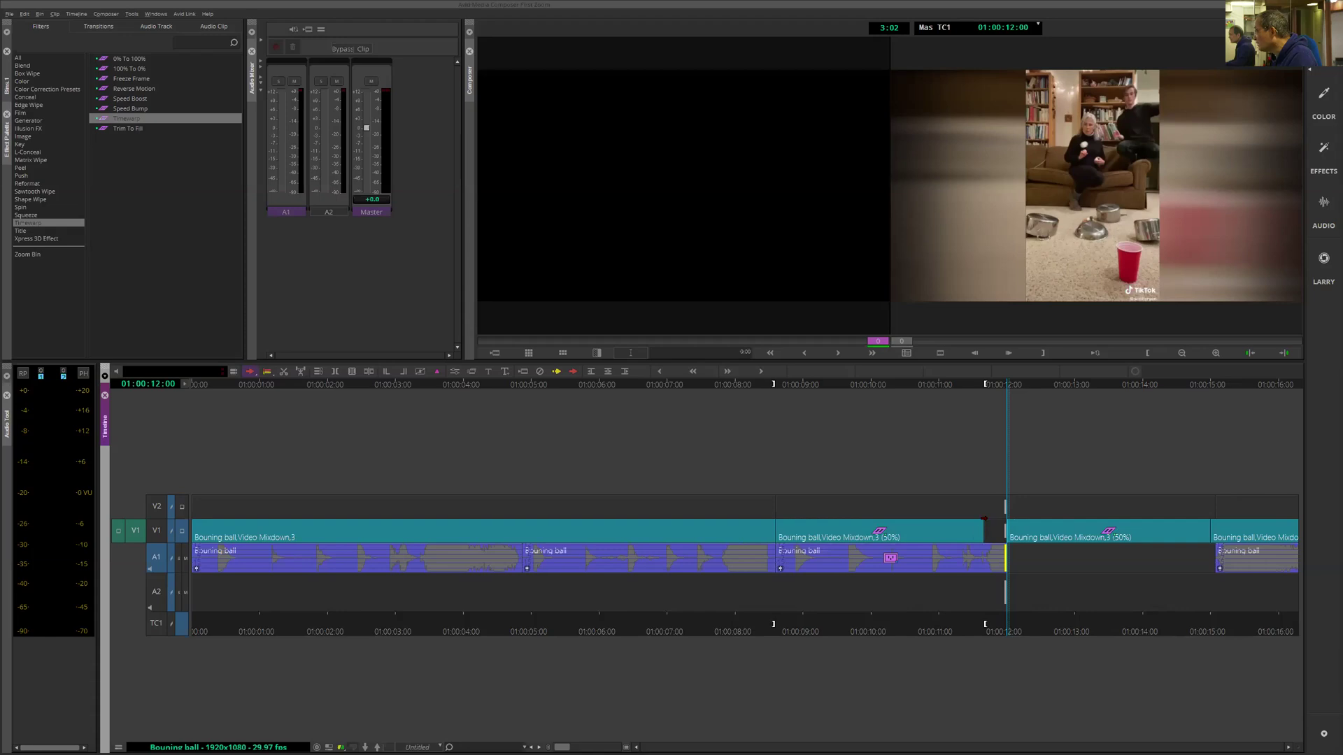
key(m)
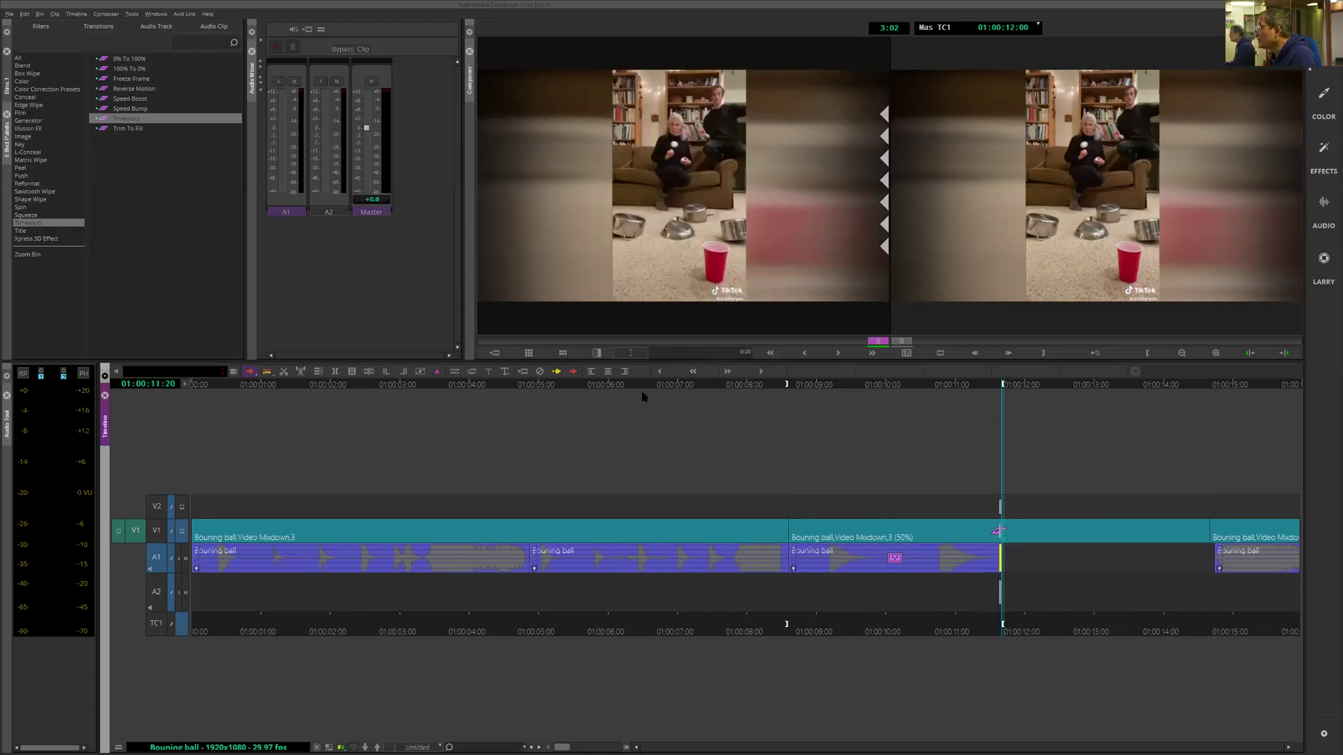
Step: Dual-roller trim the slowed A1 audio 20 frames longer, nudge back two frames, and exit at 01:00:13:15
click(607, 371)
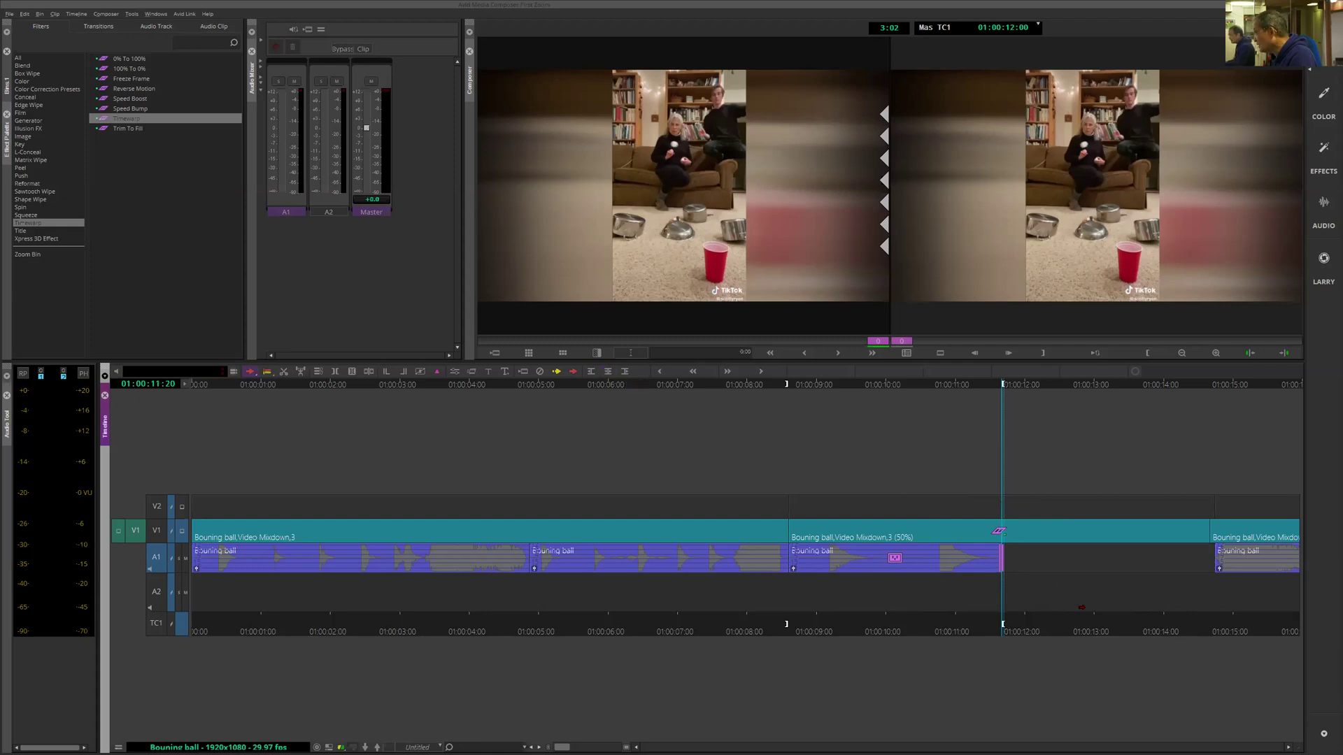
key(slash)
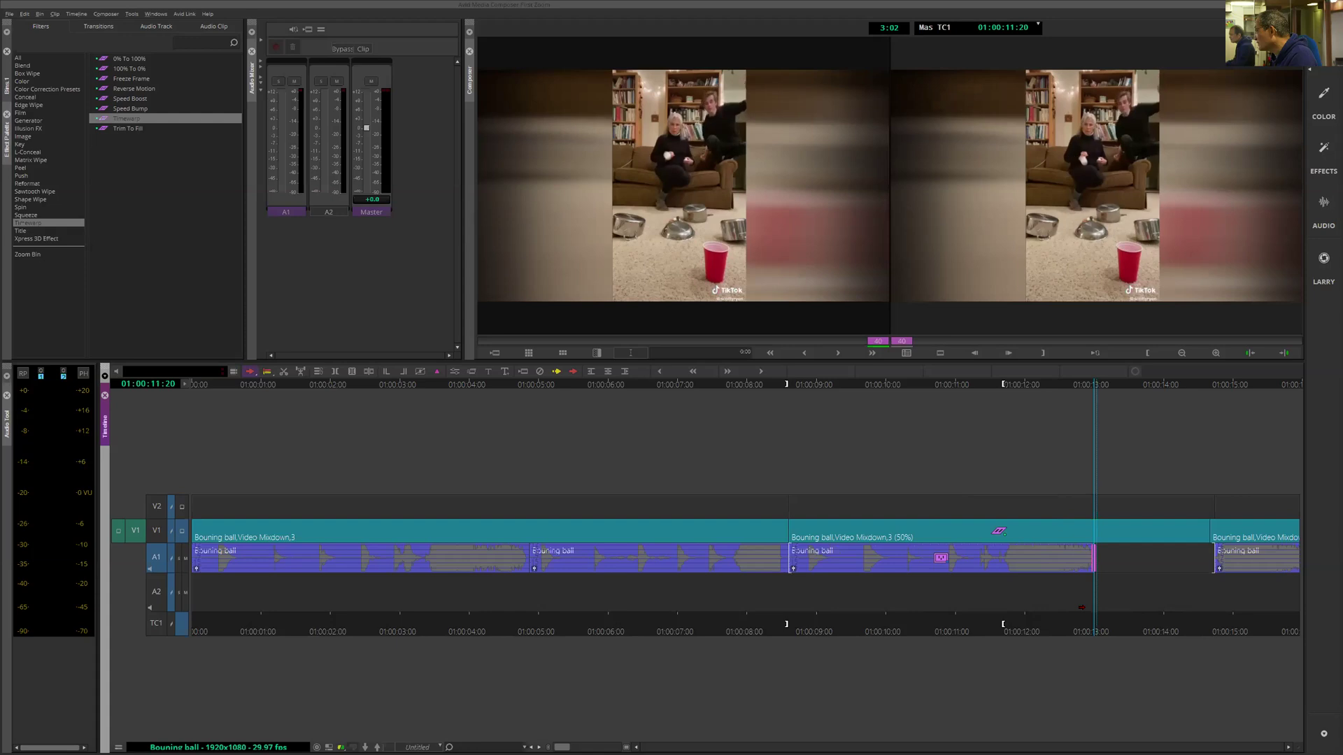
click(872, 354)
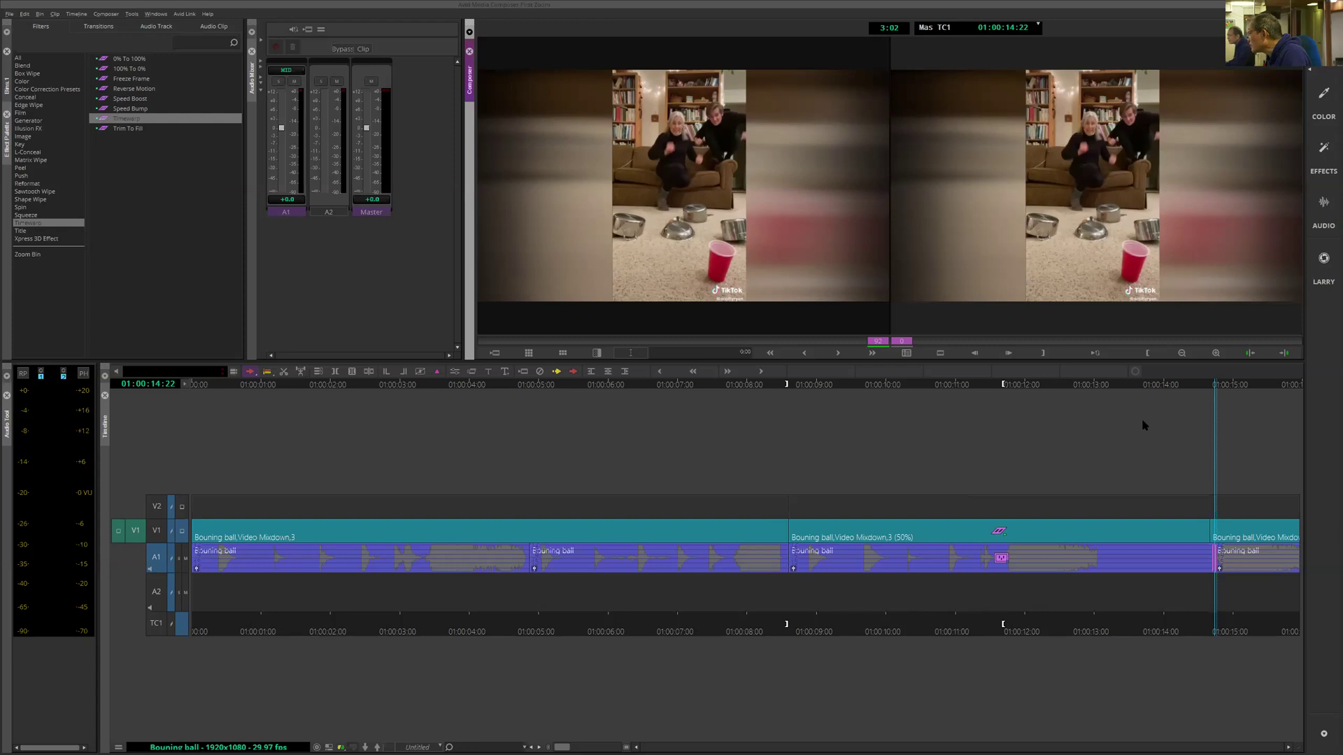
key(comma)
key(Left)
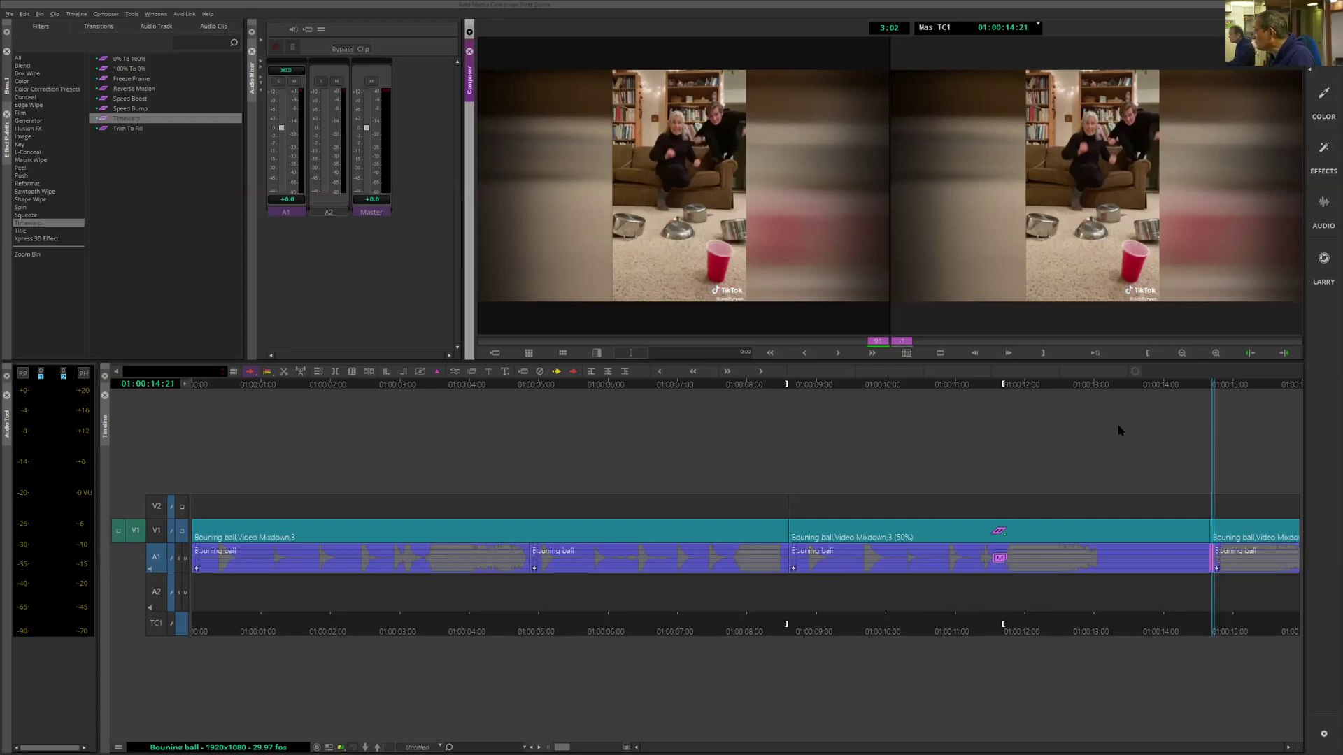
key(comma)
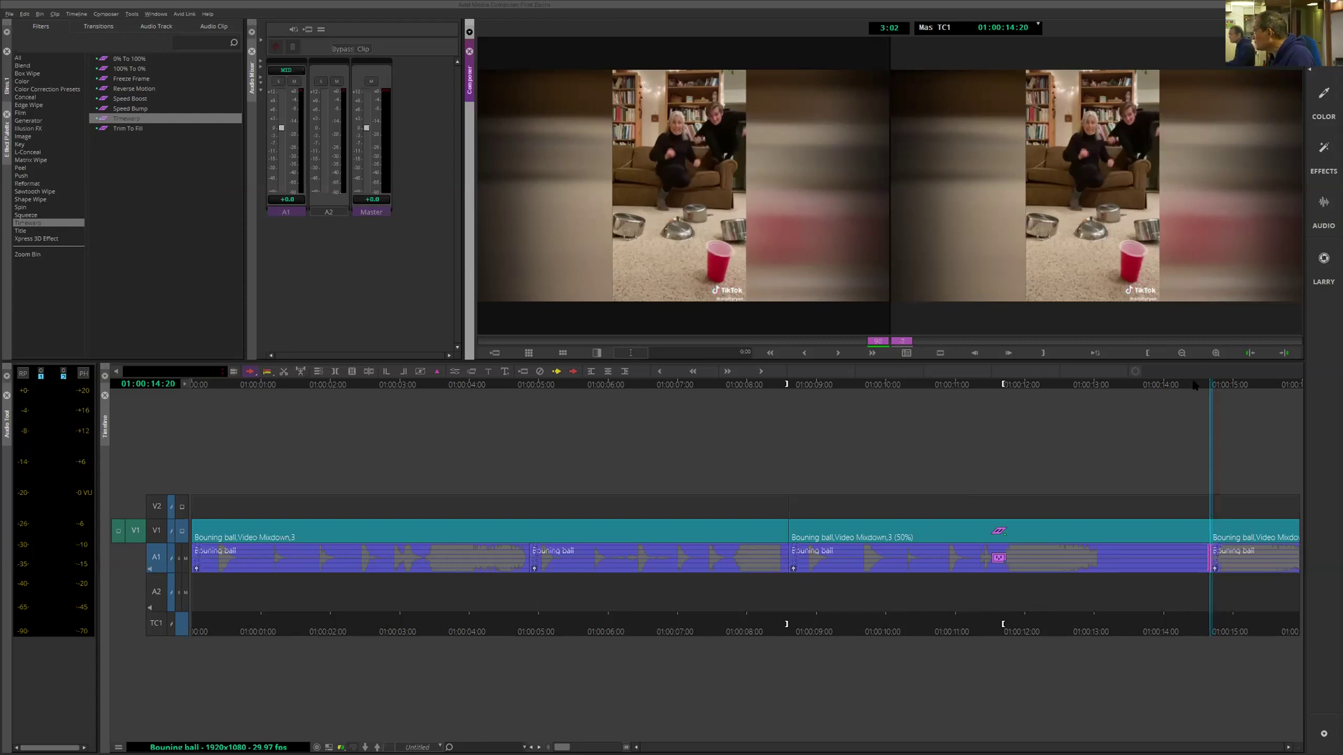
drag(1200, 384, 1067, 425)
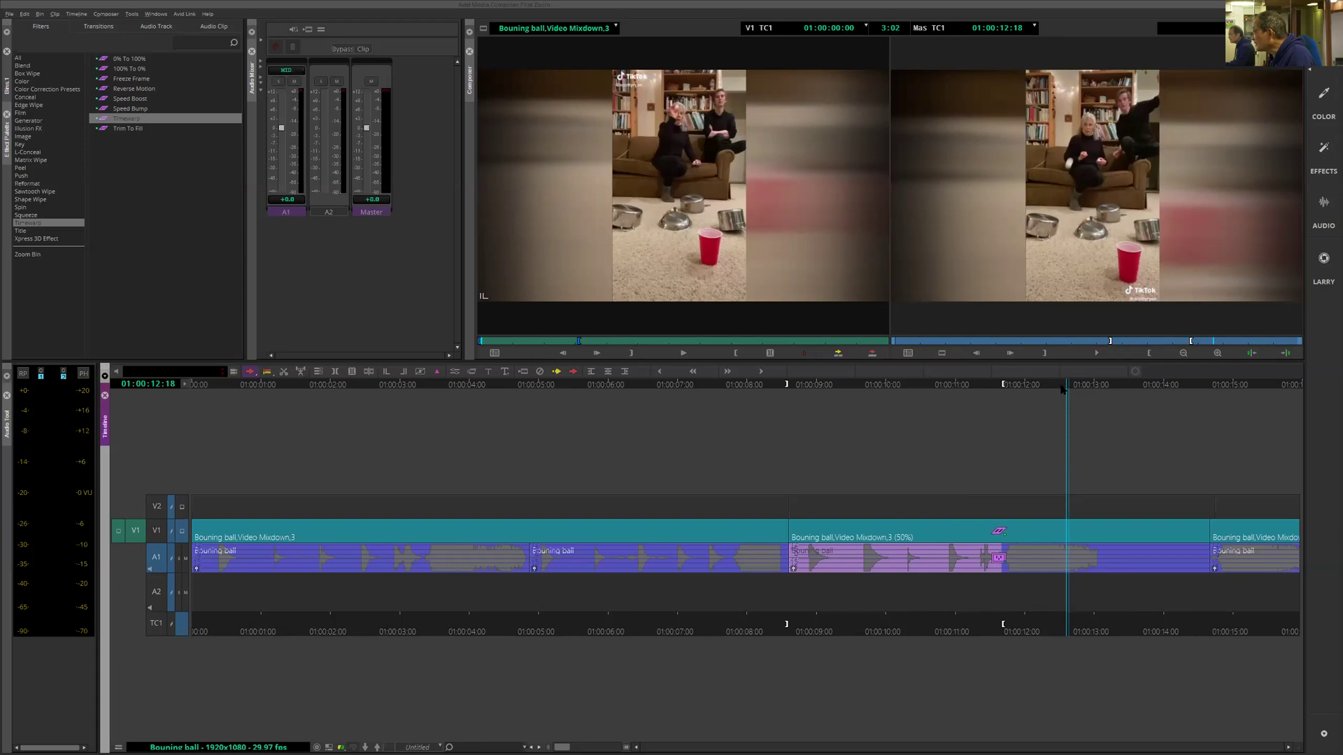
Step: Replay the end of the slowed audio, select the A1 audio clip, and park at 01:00:13:03
drag(1066, 389, 952, 390)
key(space)
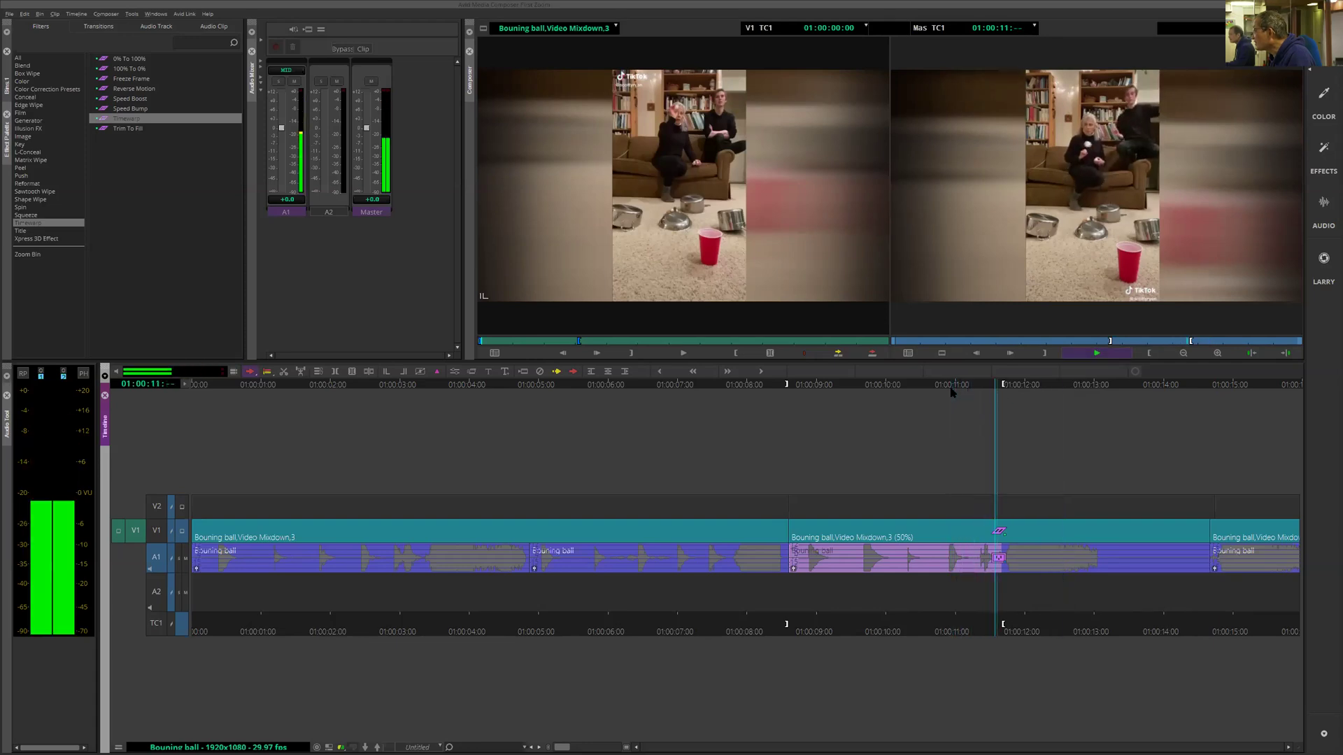
key(space)
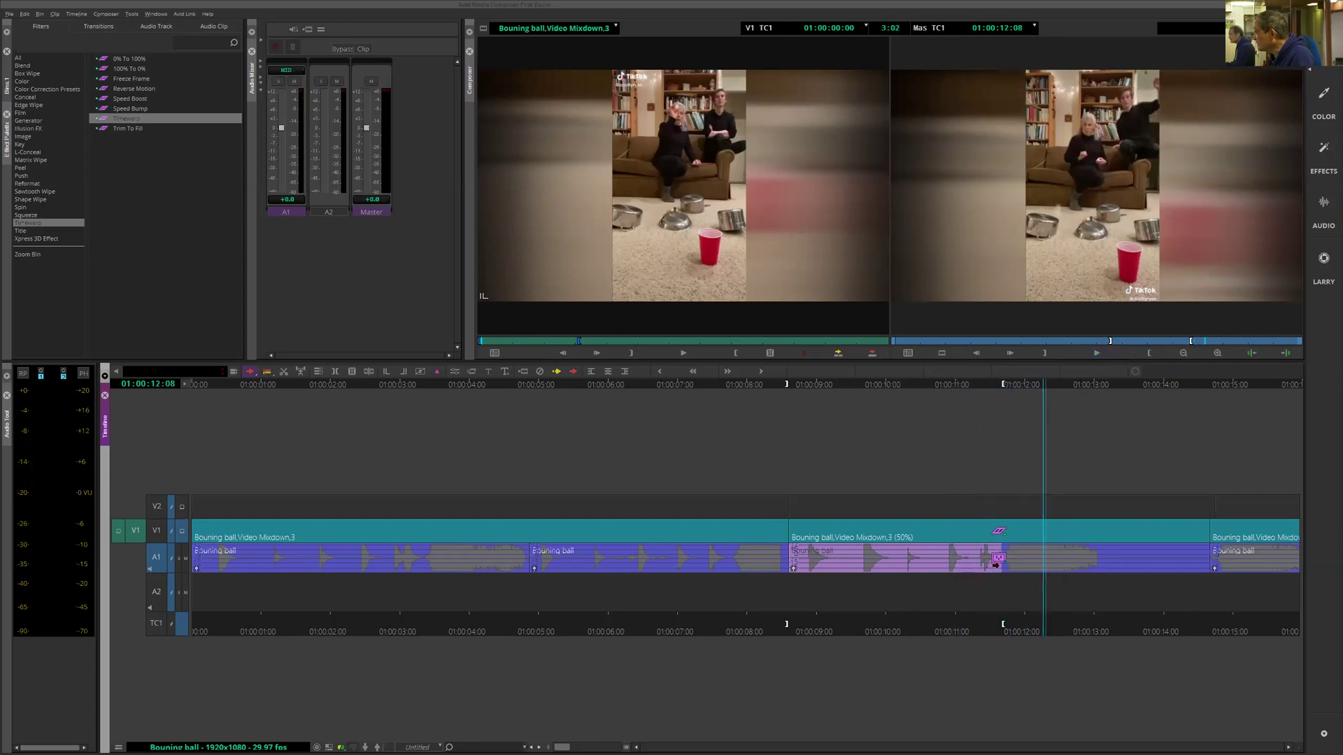
click(986, 563)
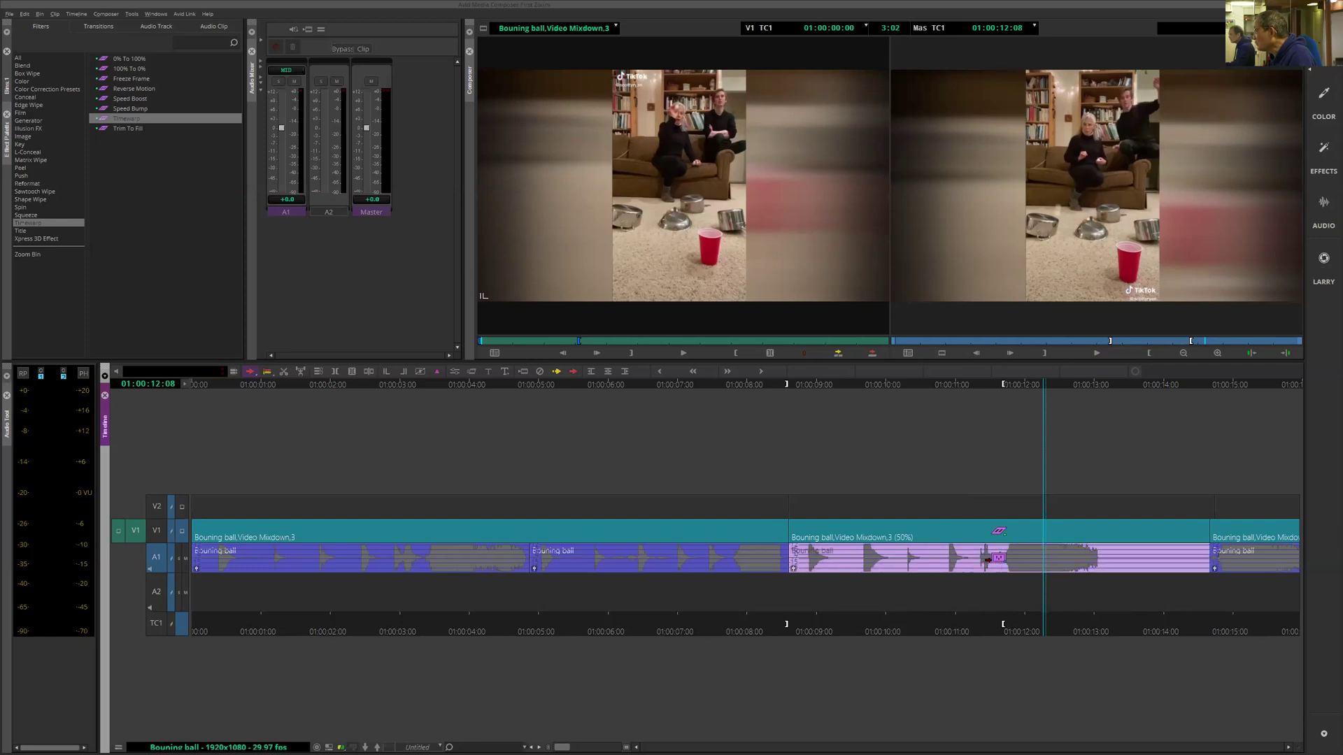
right_click(987, 560)
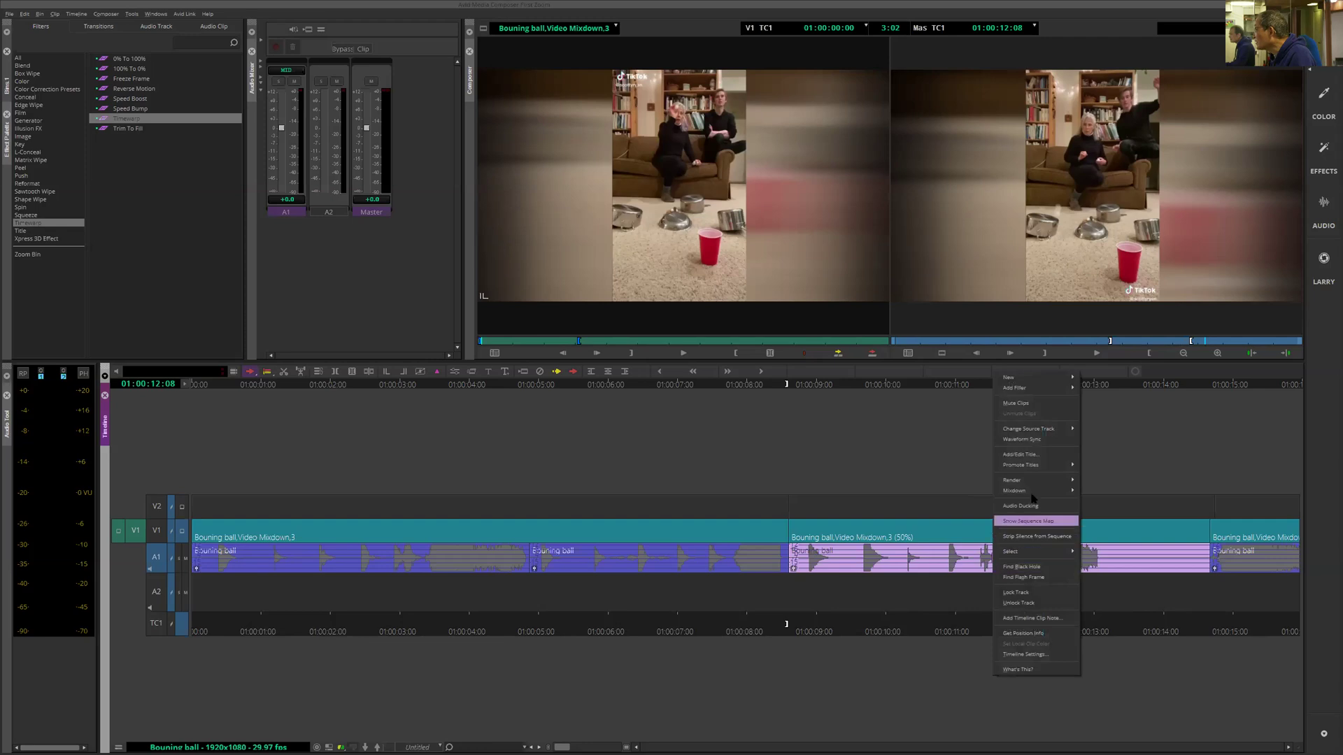
mouse_move(1028, 486)
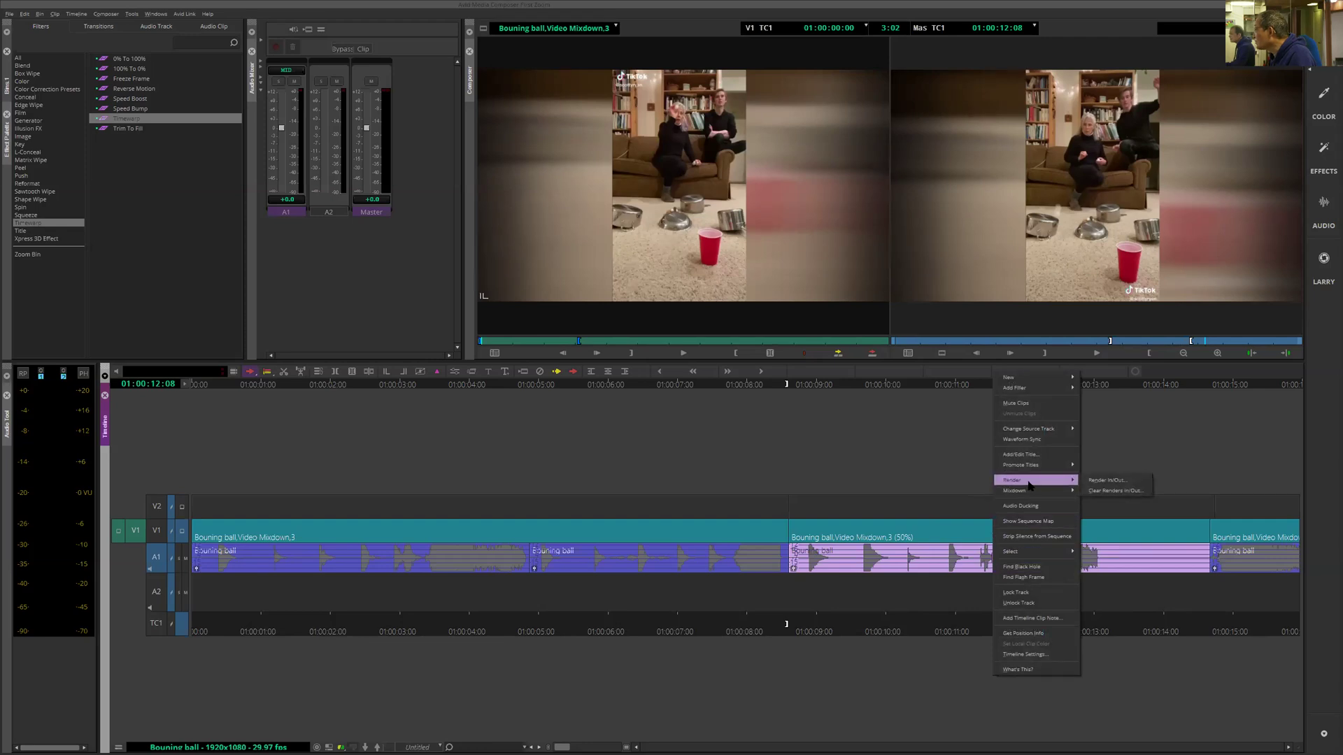
click(1129, 389)
drag(1117, 389, 1103, 390)
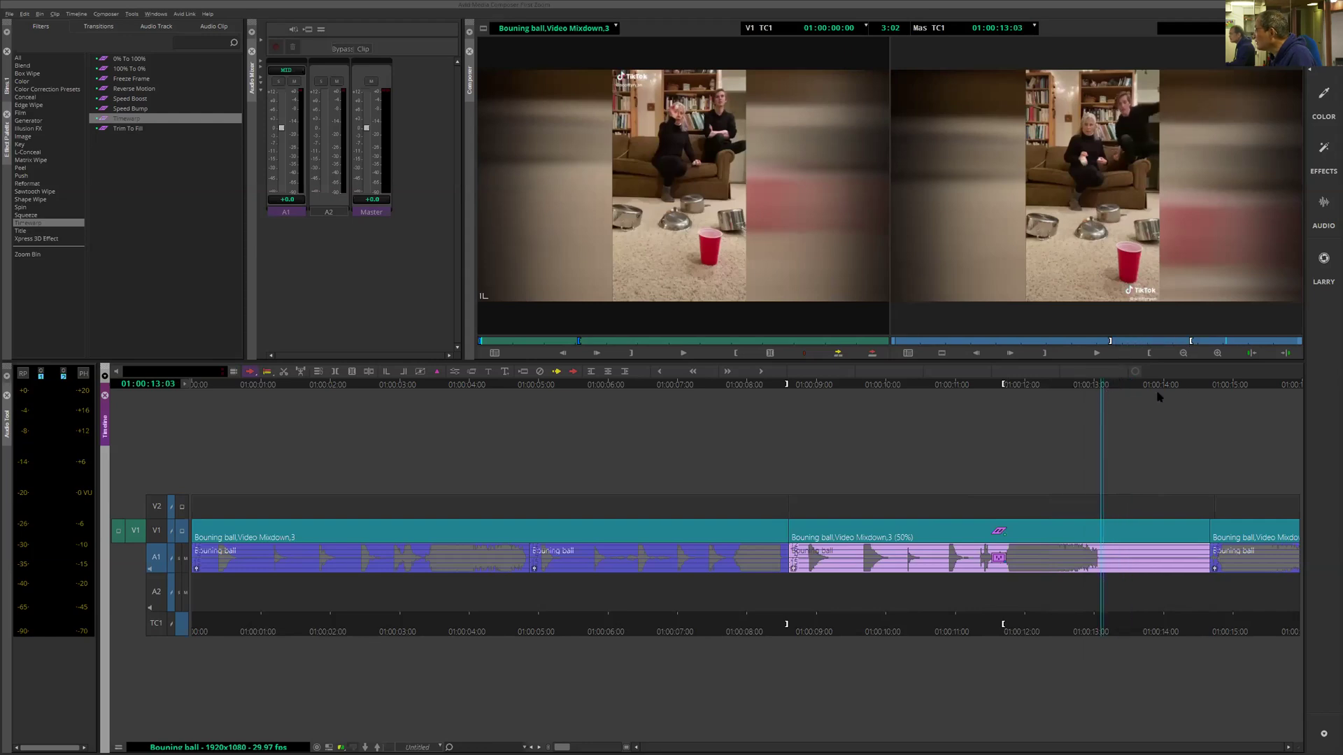
Step: Clear In/Out marks and Render at Position the A1 audio effect at 01:00:12:16
key(d)
key(f)
drag(1082, 390, 1061, 389)
right_click(1012, 559)
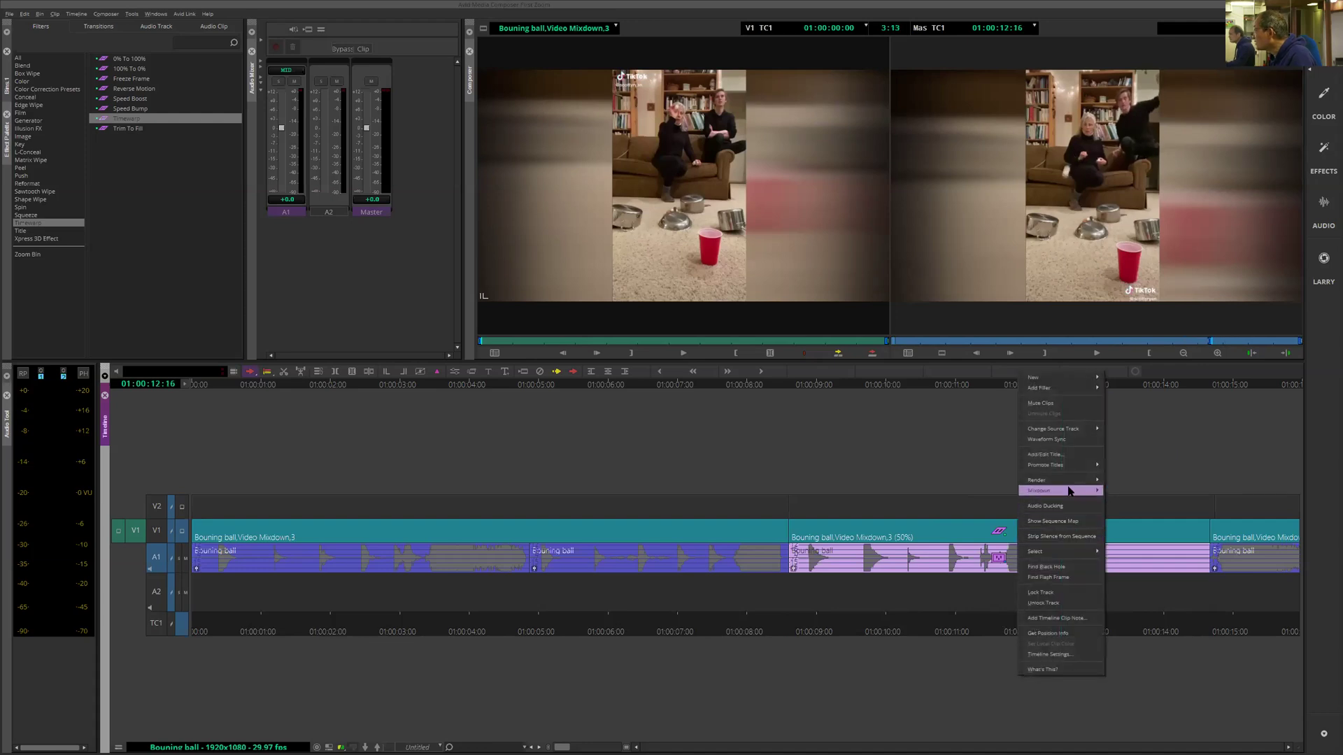
mouse_move(1074, 483)
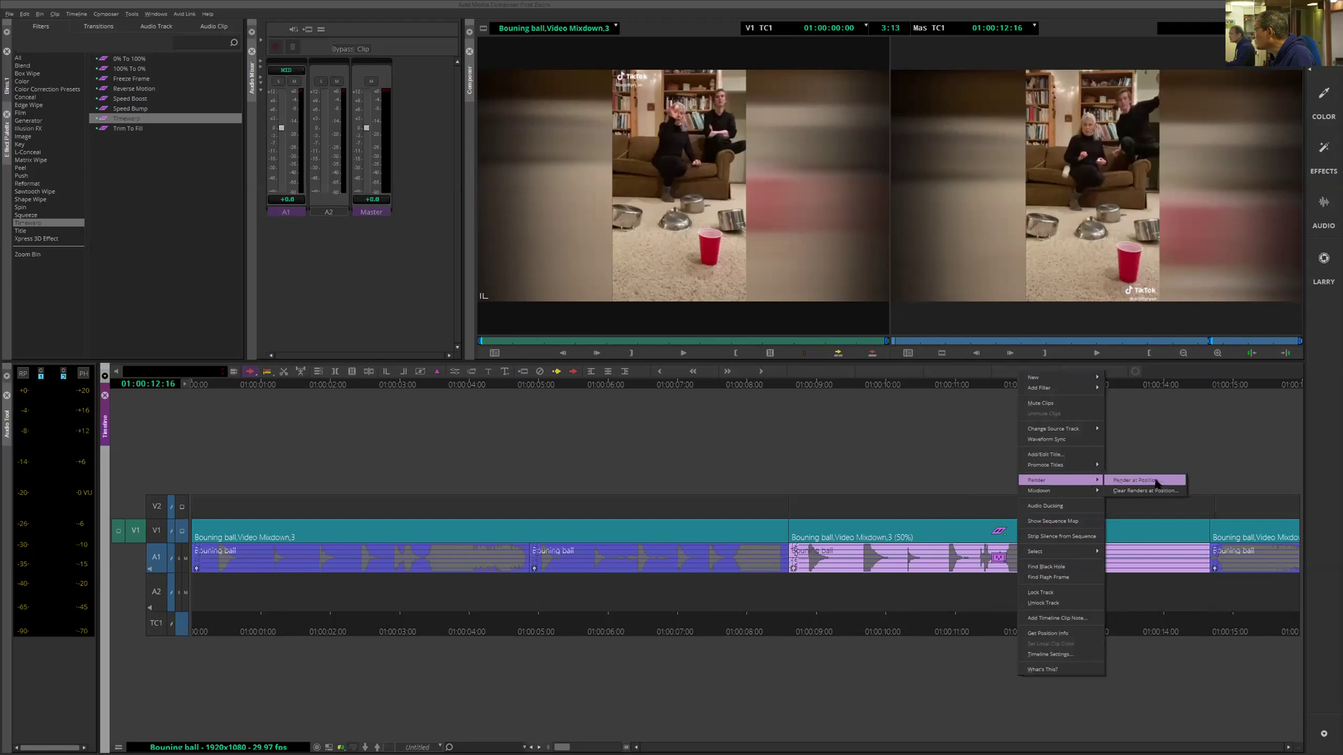
click(1155, 483)
click(684, 412)
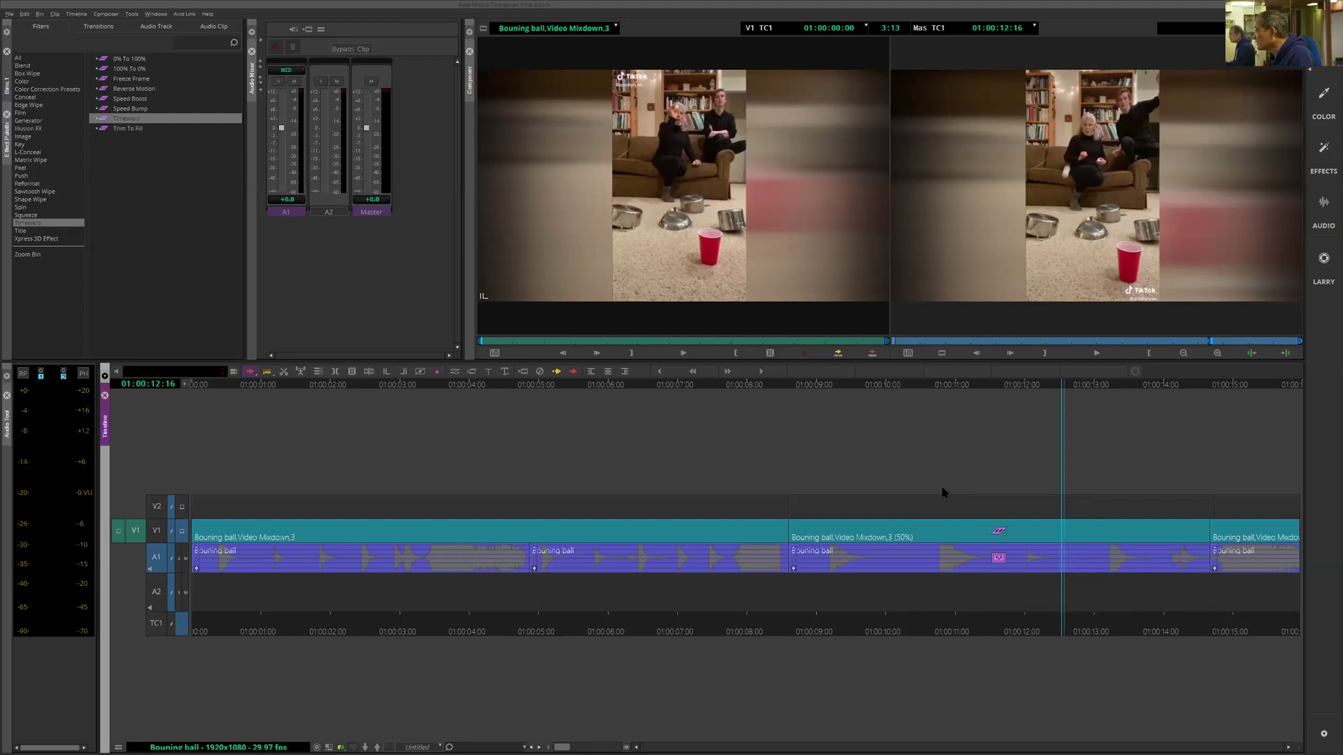
key(space)
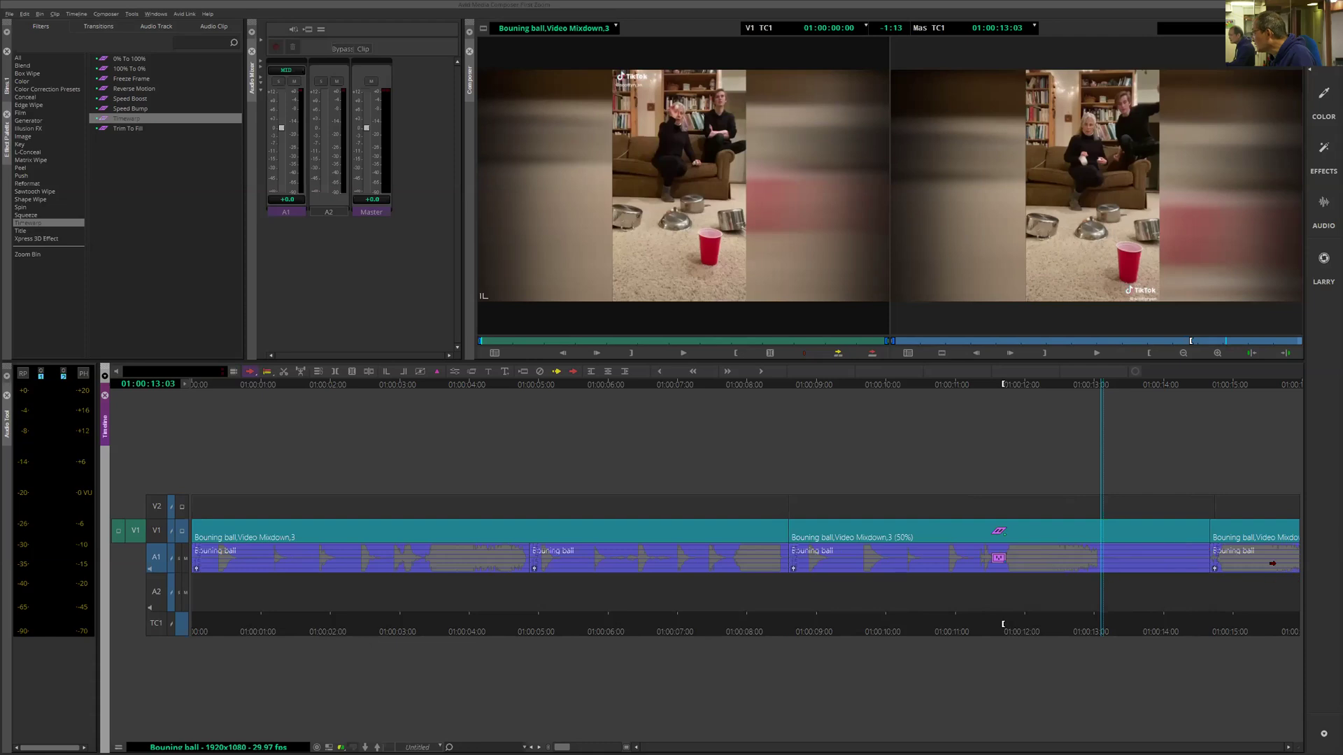
Step: Use Render at Position on the A1 clip at 01:00:13:03 and confirm the Render Effects dialog
right_click(1008, 562)
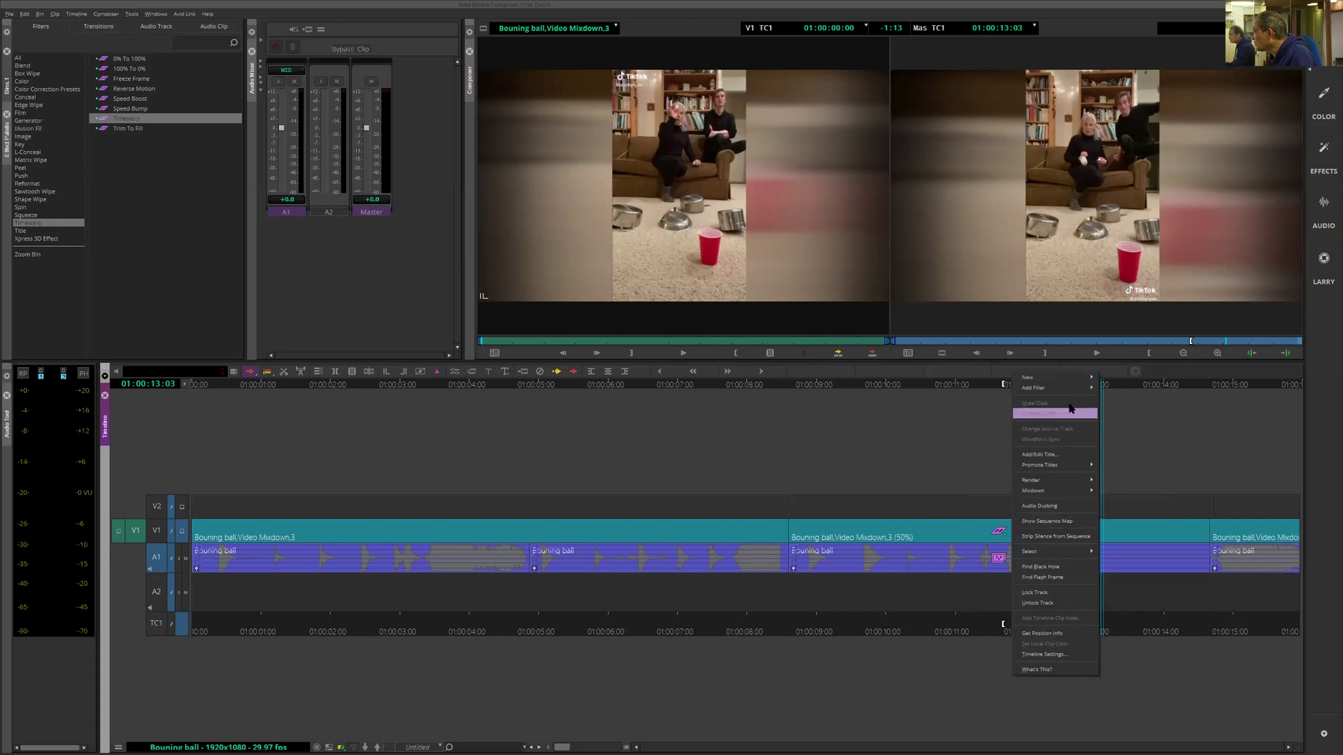
mouse_move(1088, 483)
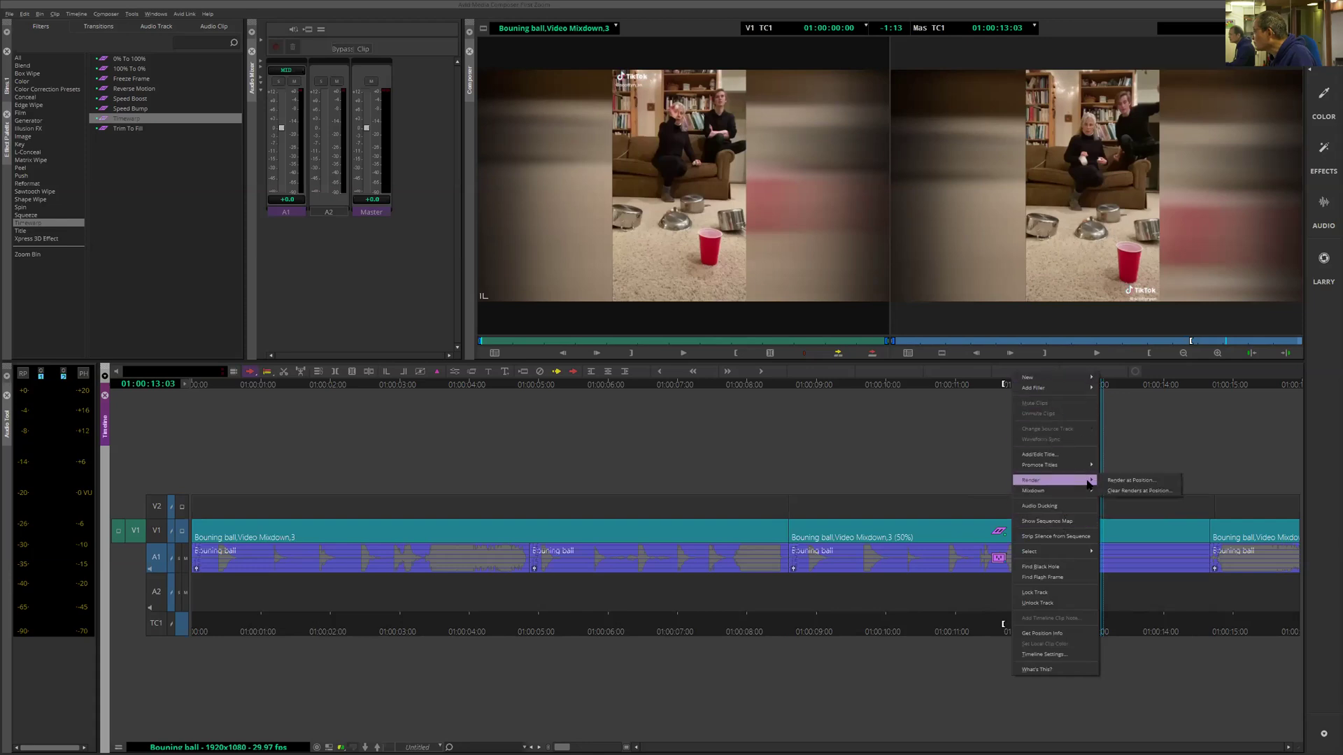
click(1144, 483)
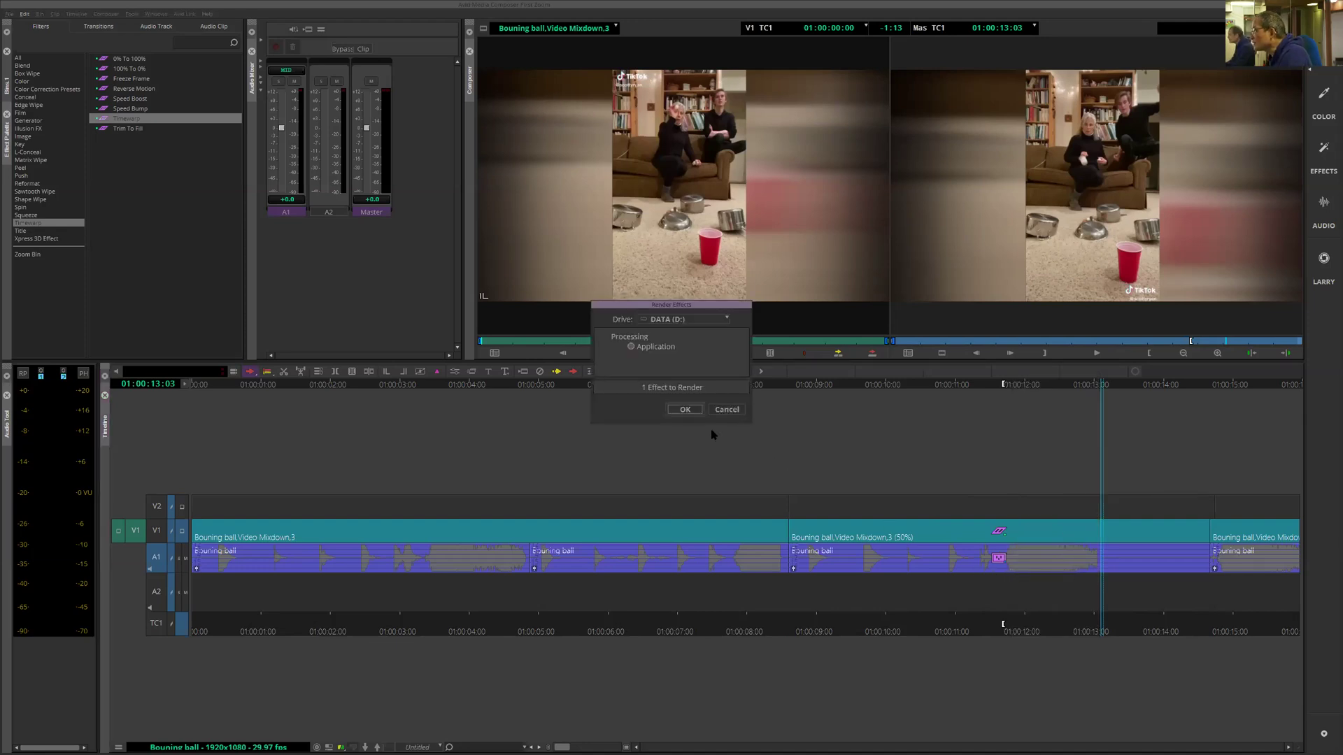
click(674, 409)
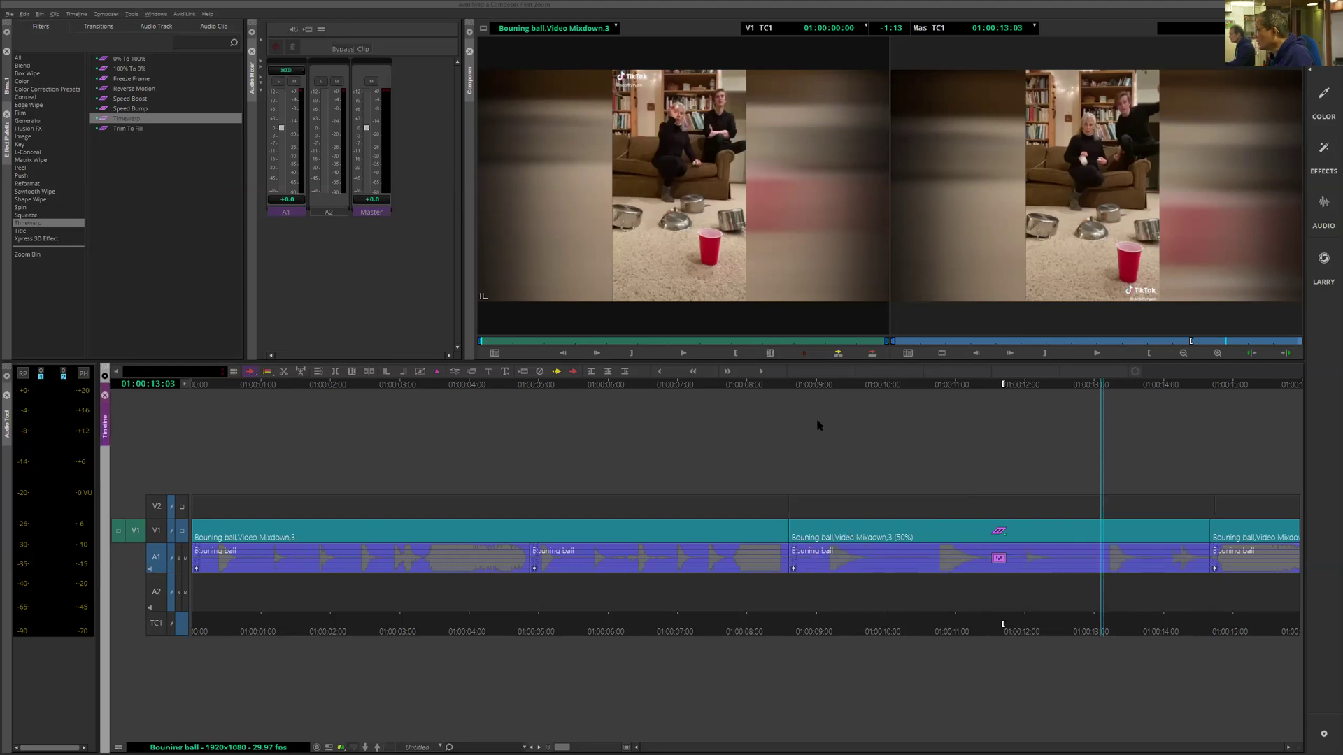
click(771, 387)
key(space)
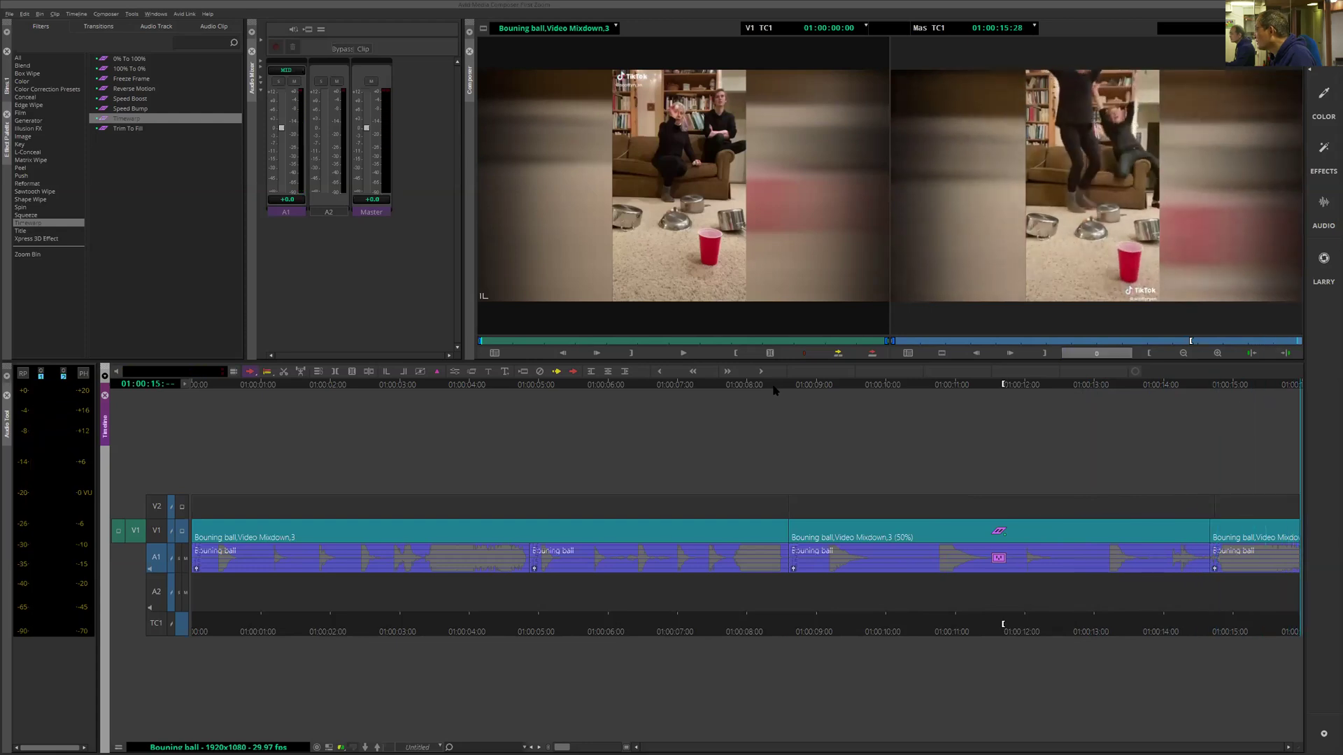
drag(1256, 386, 773, 411)
key(space)
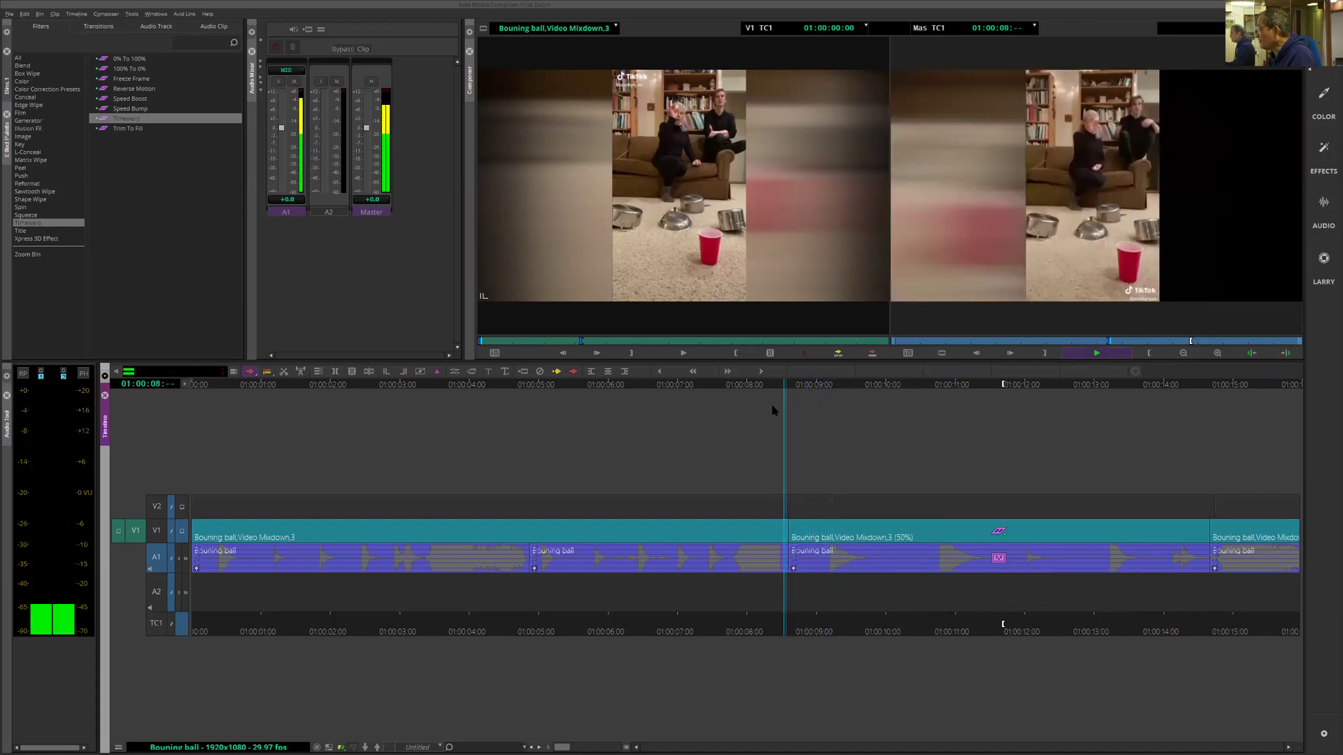